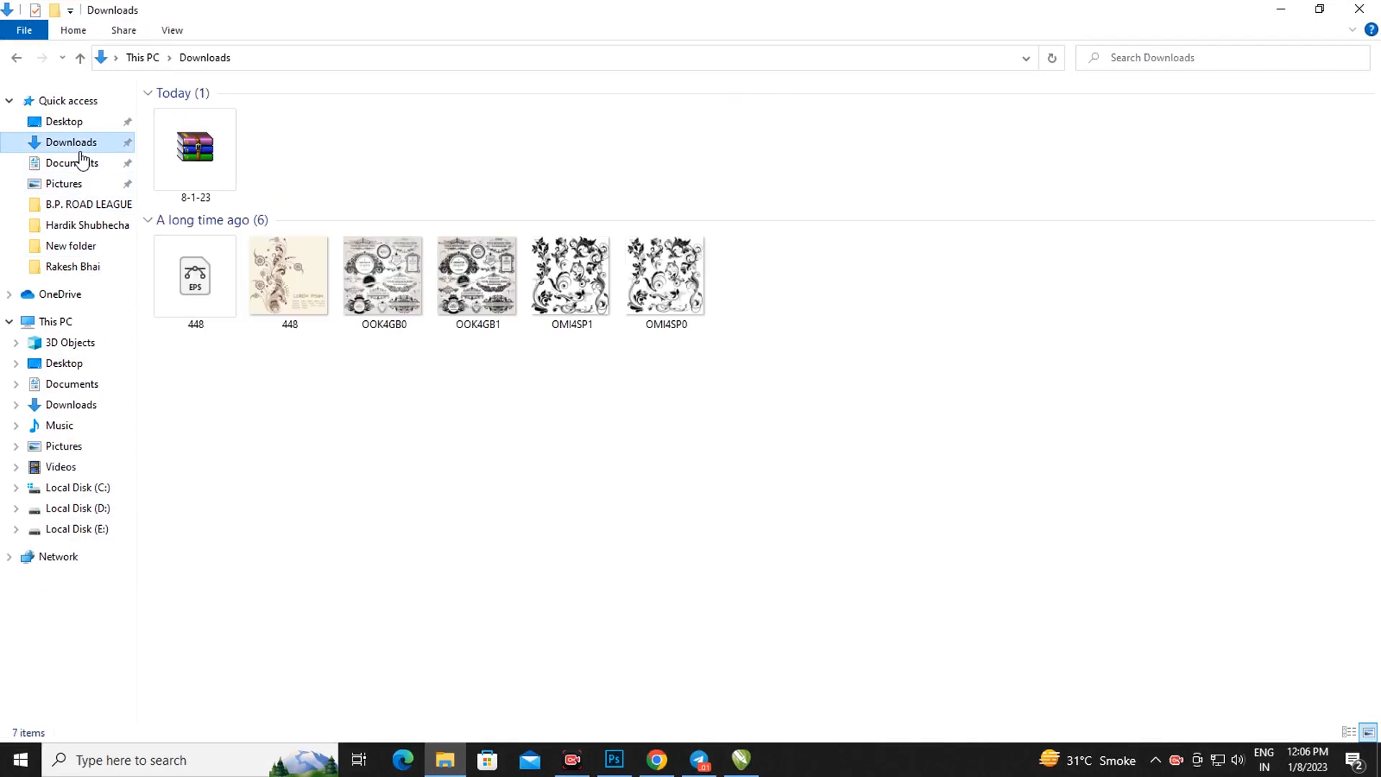
Extract the 8-1-23 archive into the Downloads folder, entering the archive password.
click(220, 162)
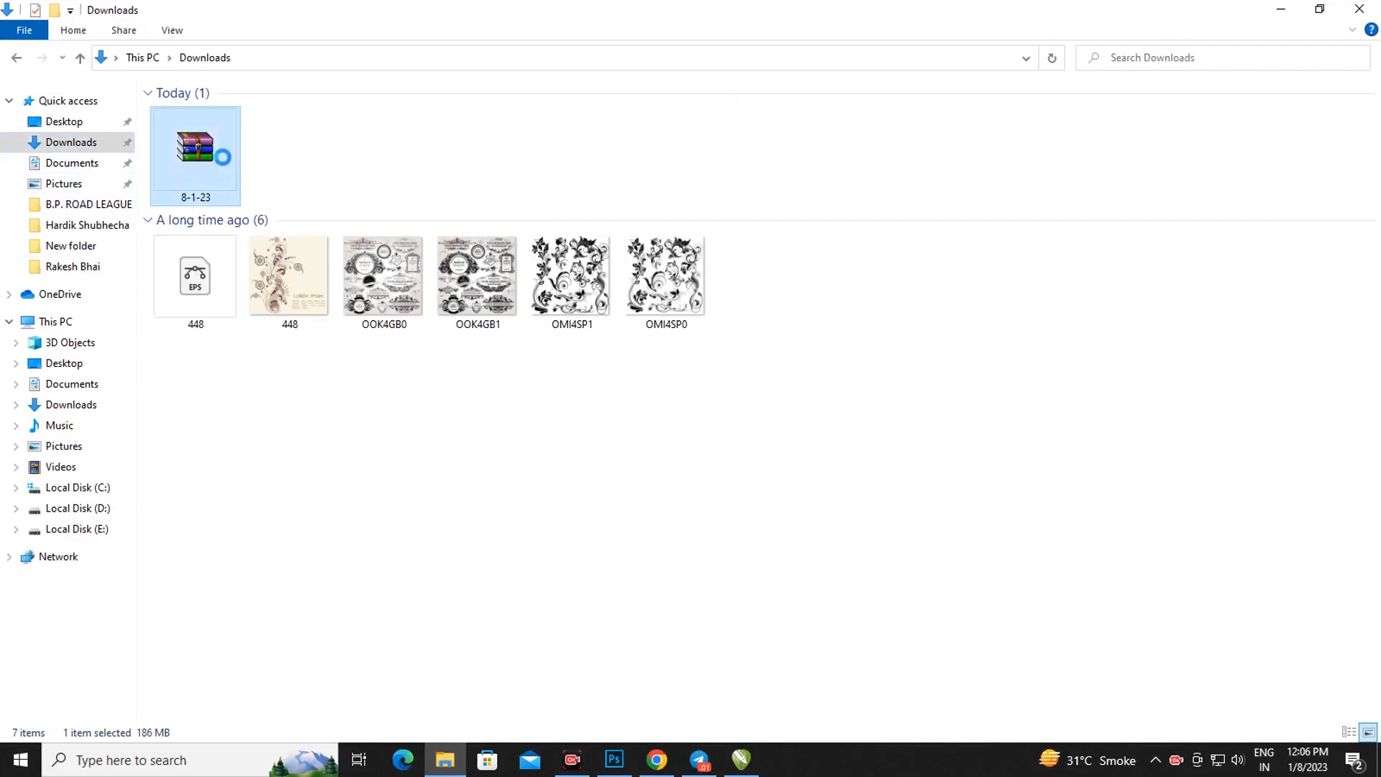
right_click(218, 158)
click(280, 250)
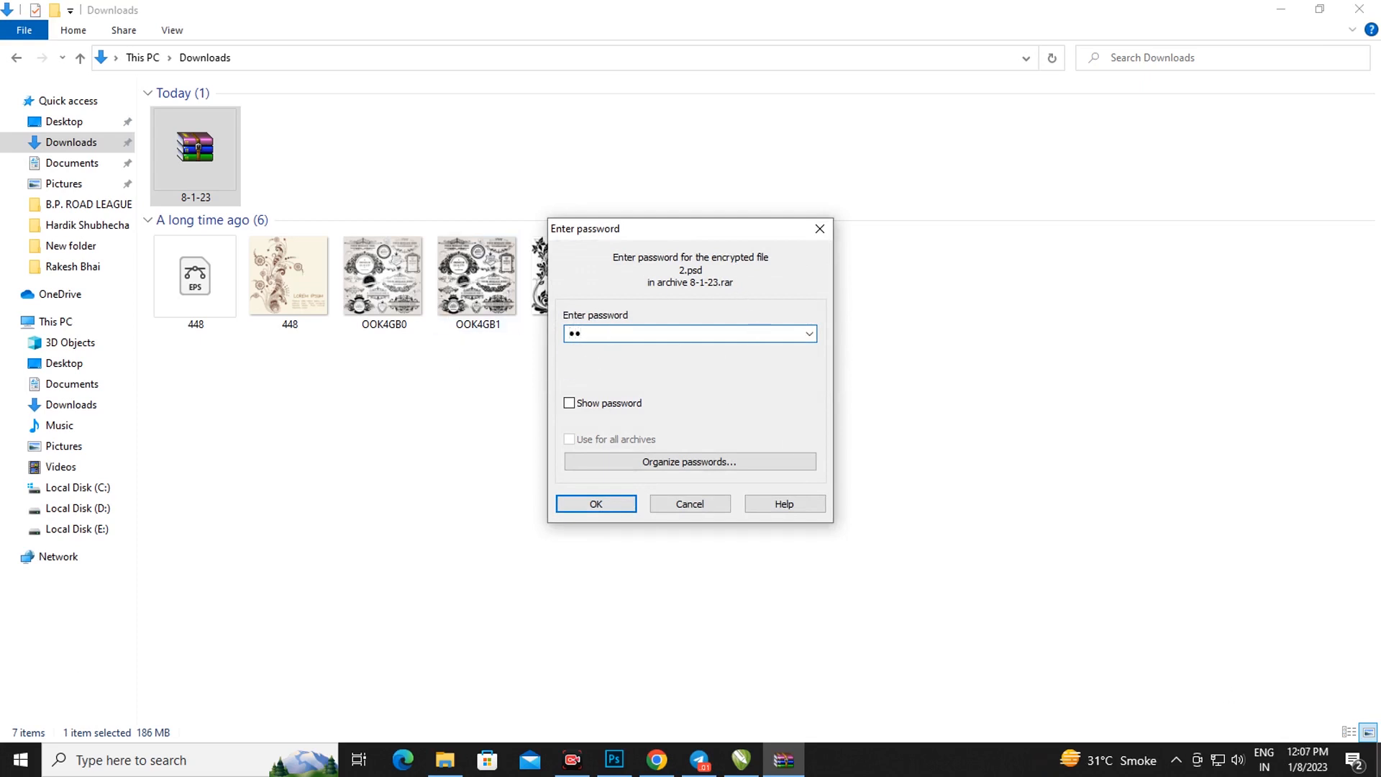
text(••••••)
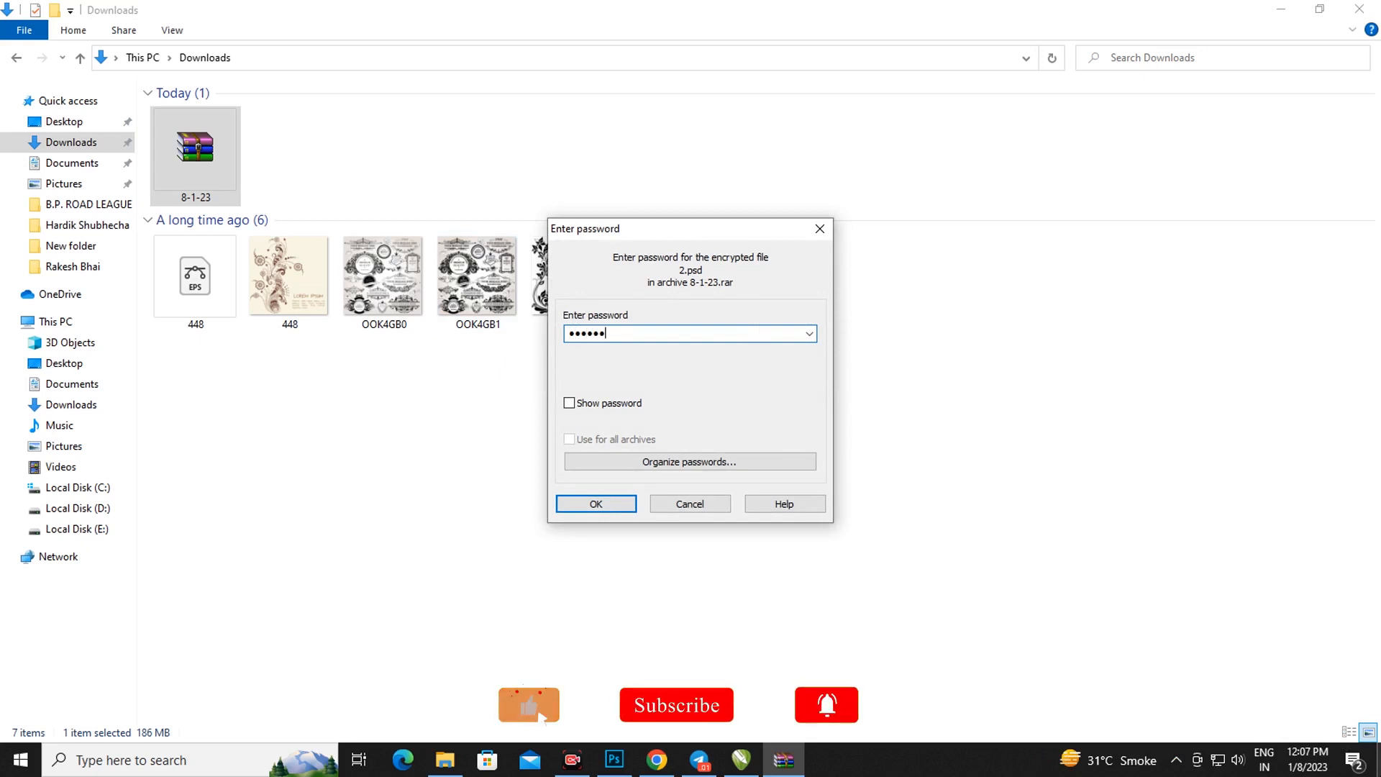
text(••)
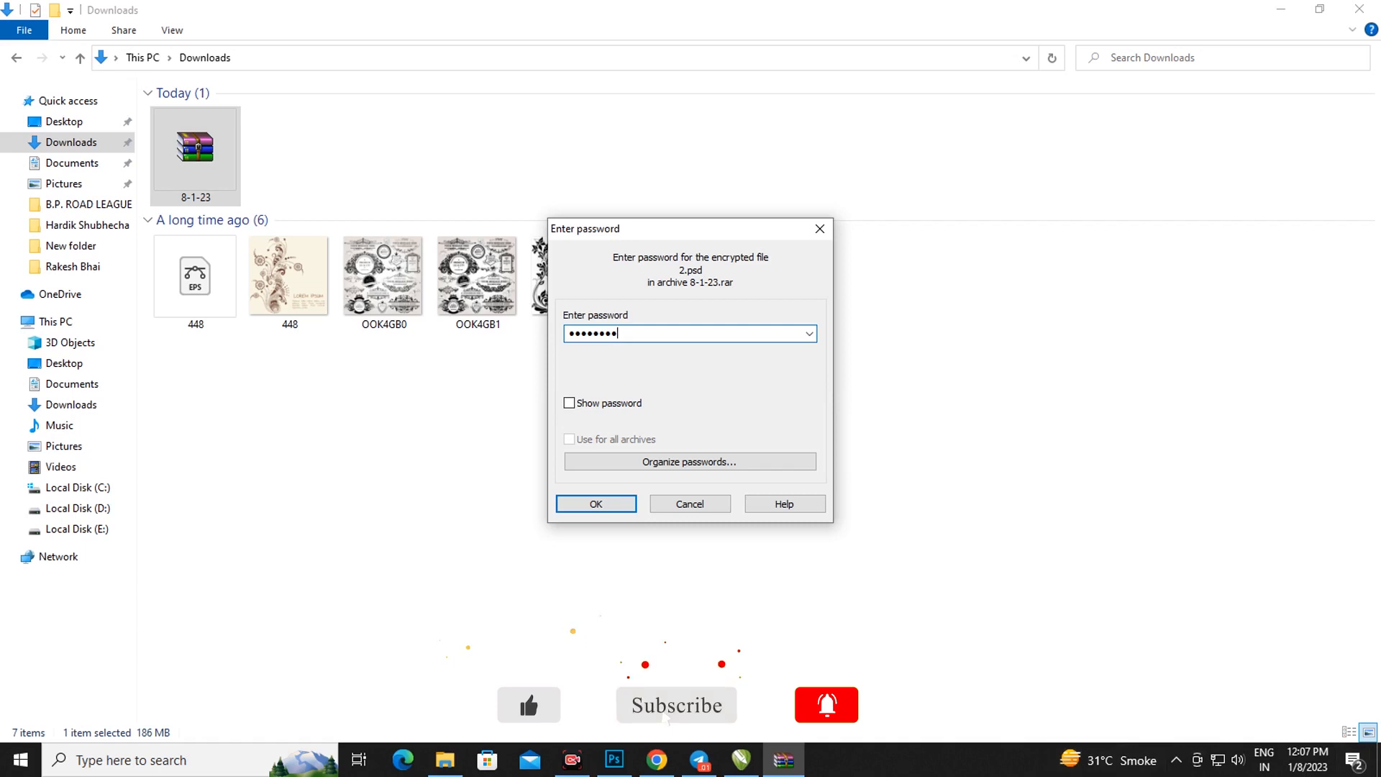
click(623, 505)
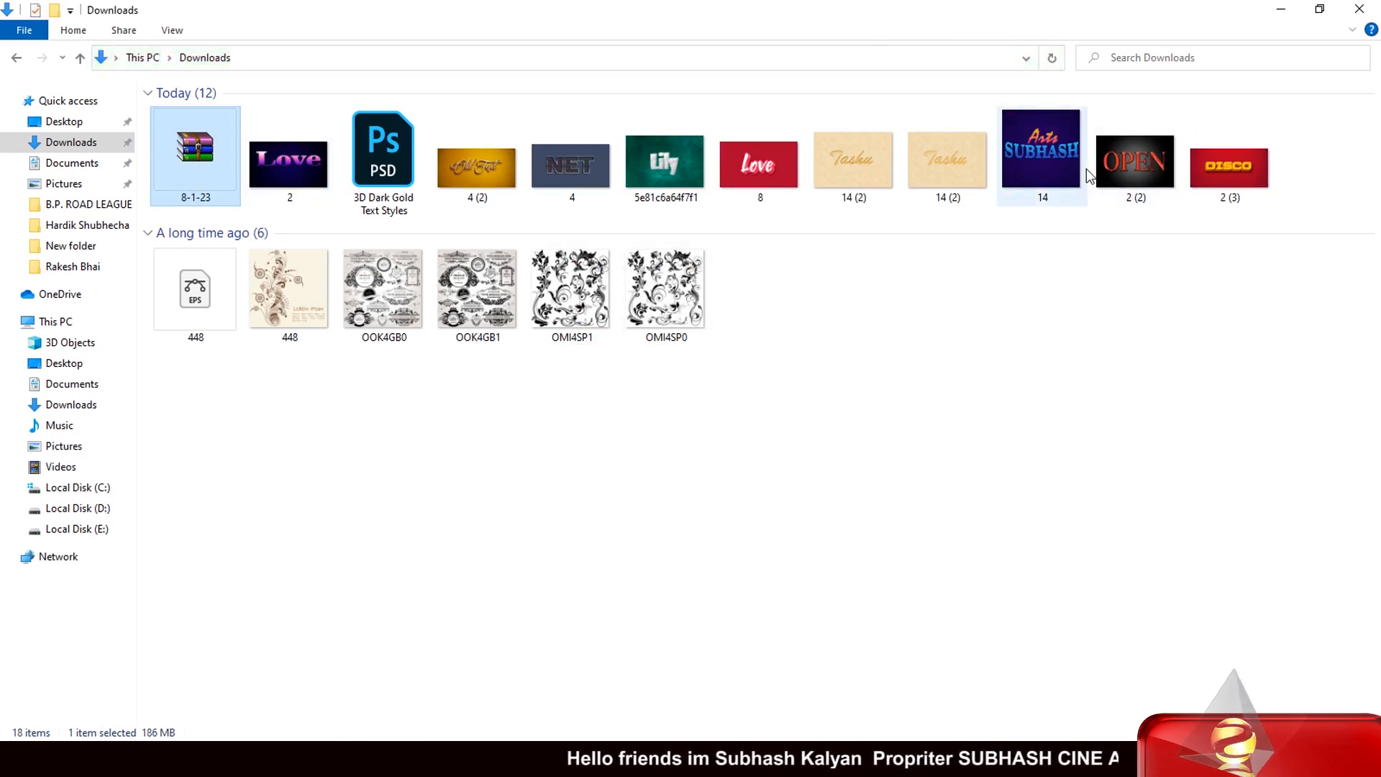
Open the extracted file 2, showing the purple Love text, in Photoshop and deselect its active layer.
click(292, 170)
drag(292, 169, 568, 446)
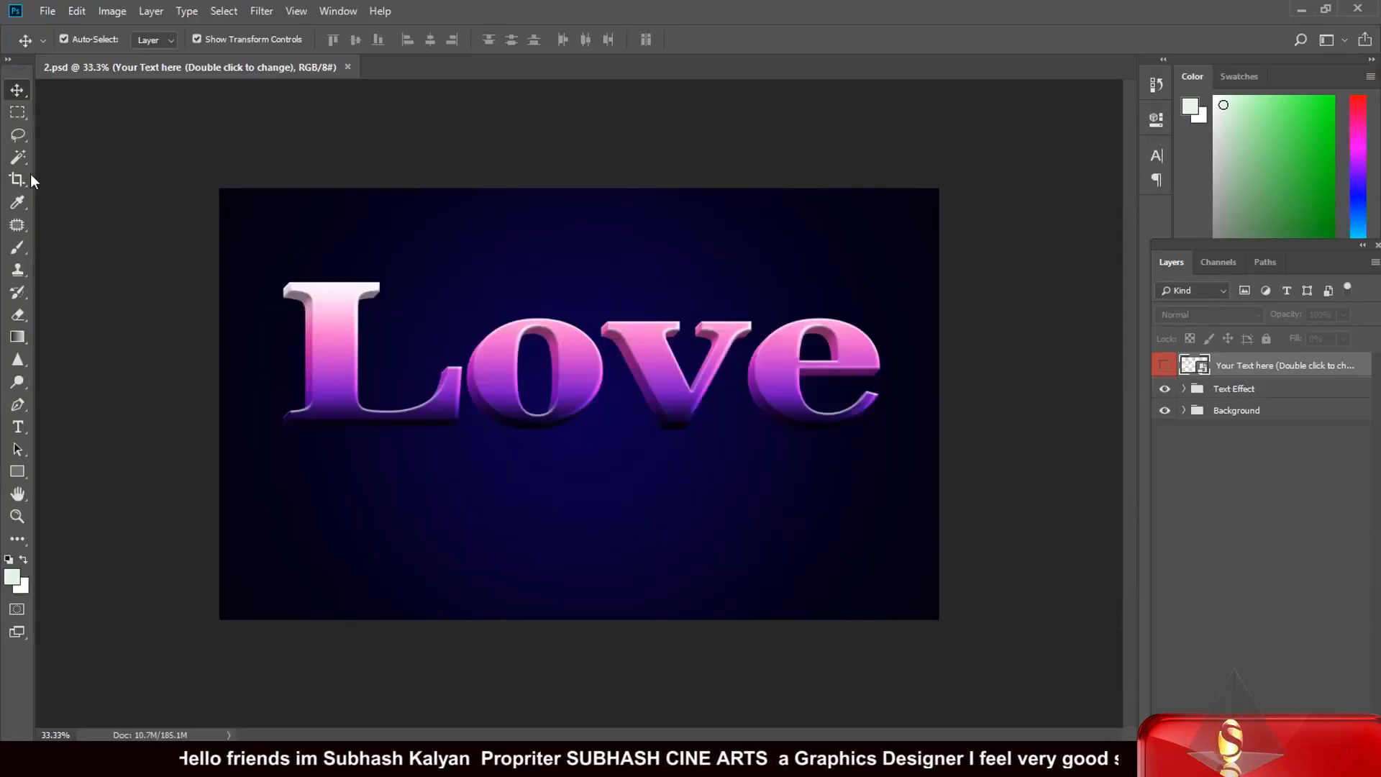
click(1074, 303)
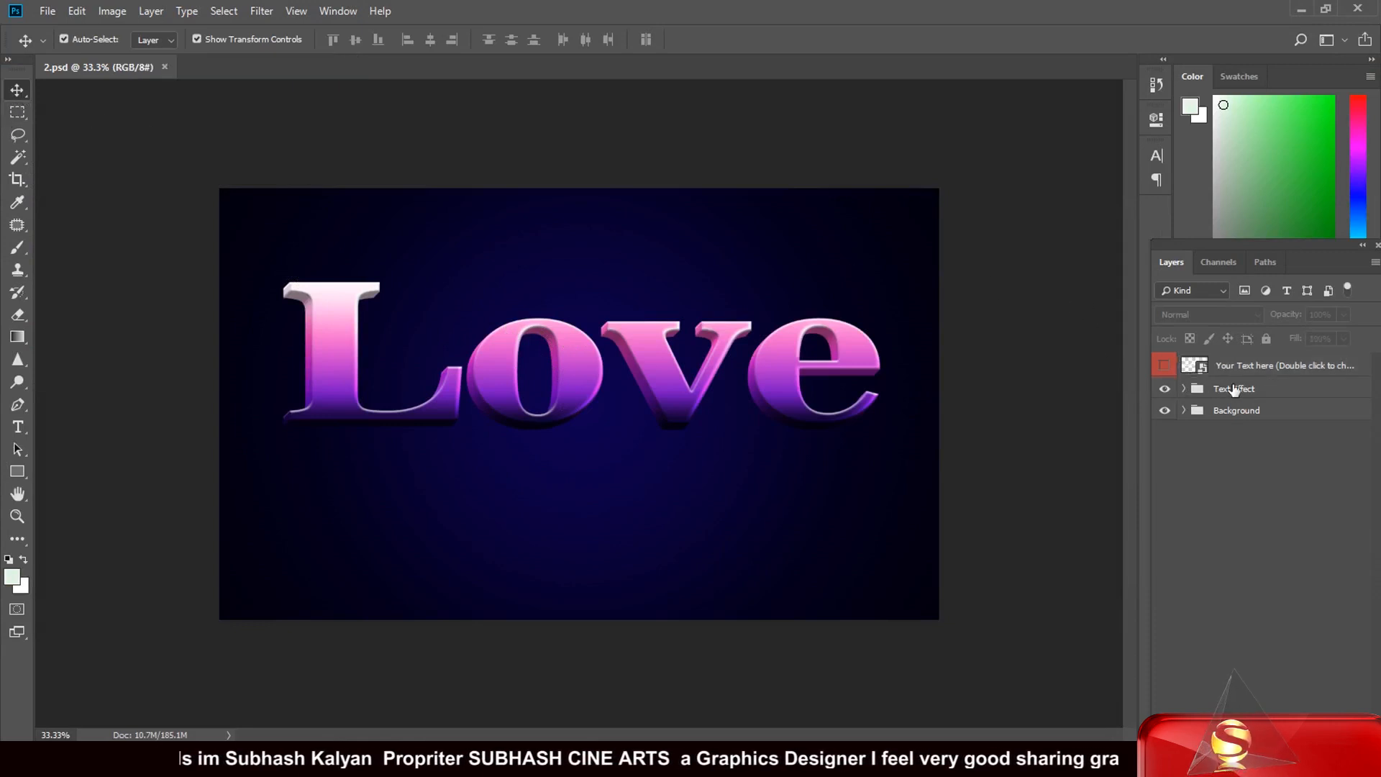
Replace the text inside the Love smart object of the Text Effect group with "Subh", then save and close the smart object.
click(1184, 389)
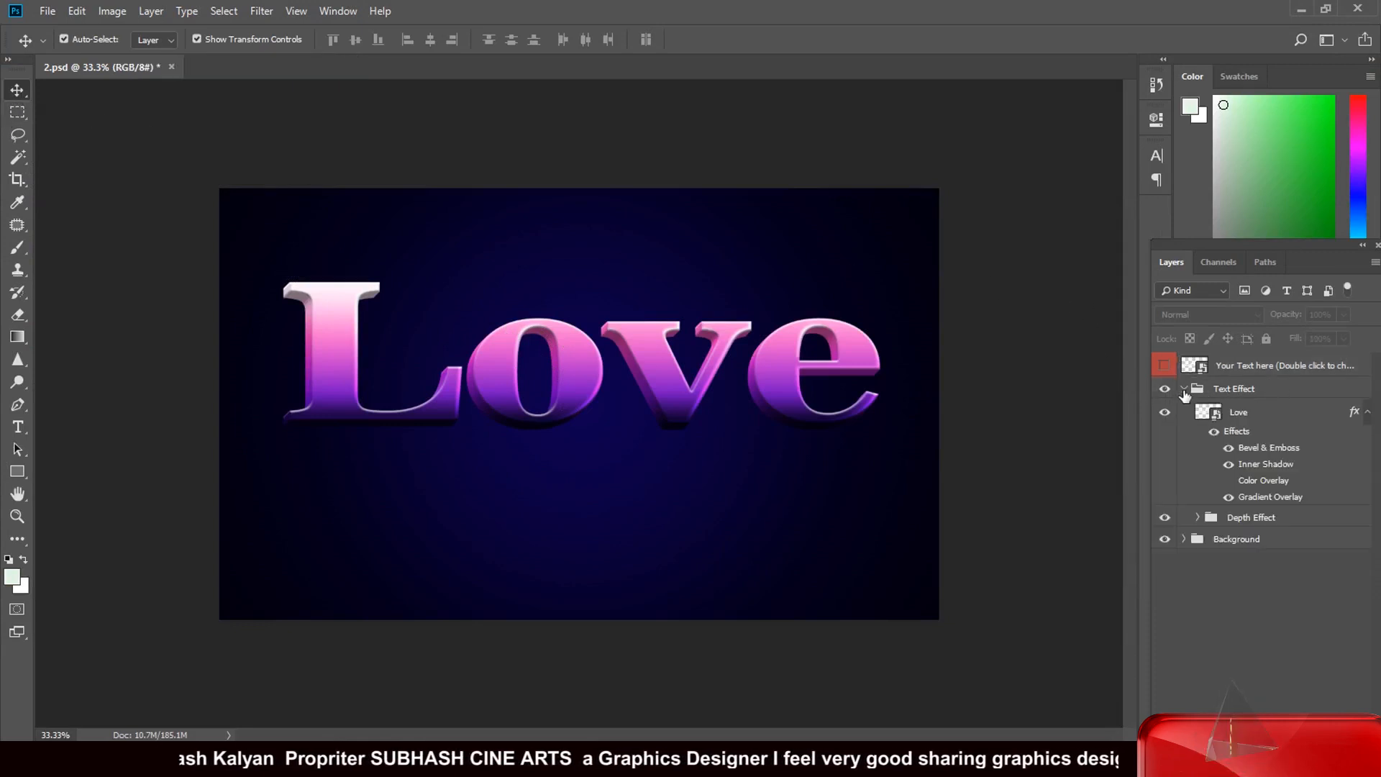
double_click(1208, 412)
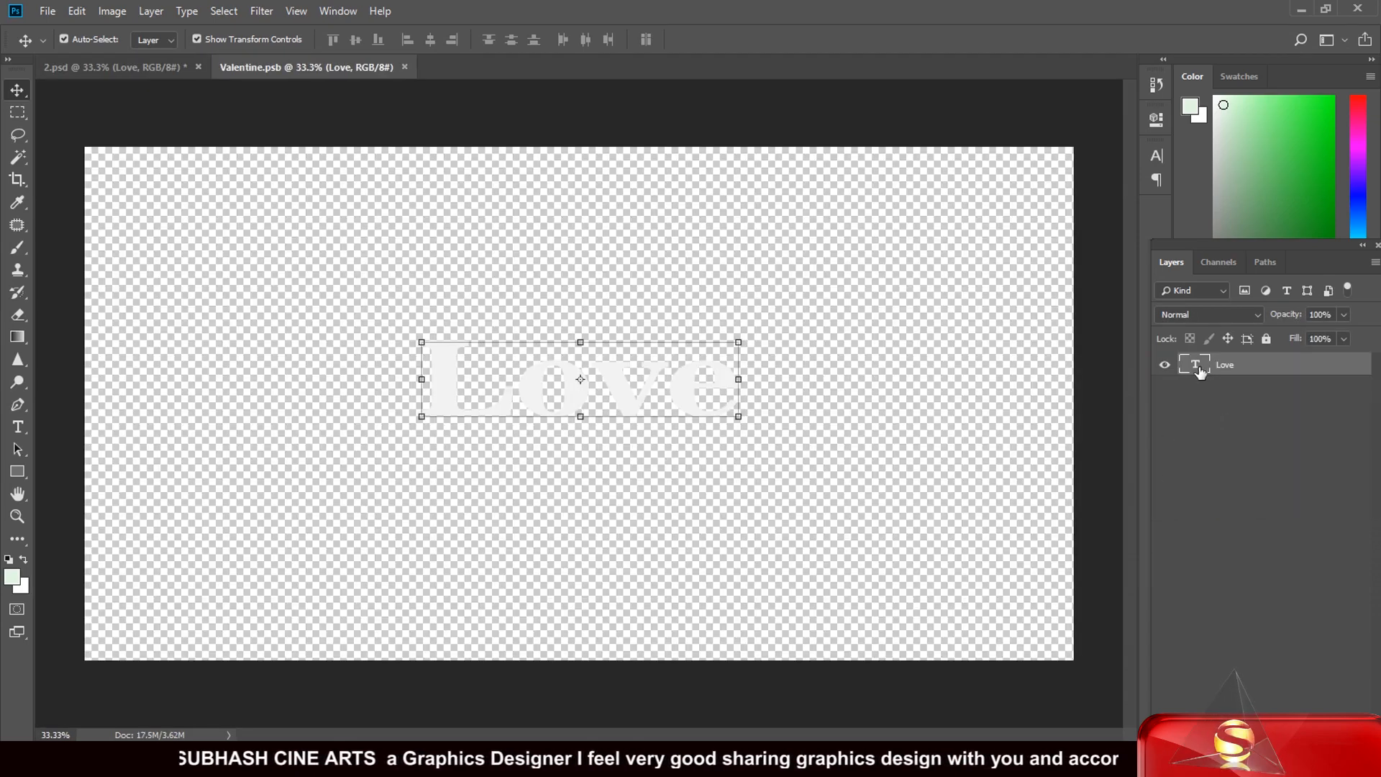
double_click(1196, 364)
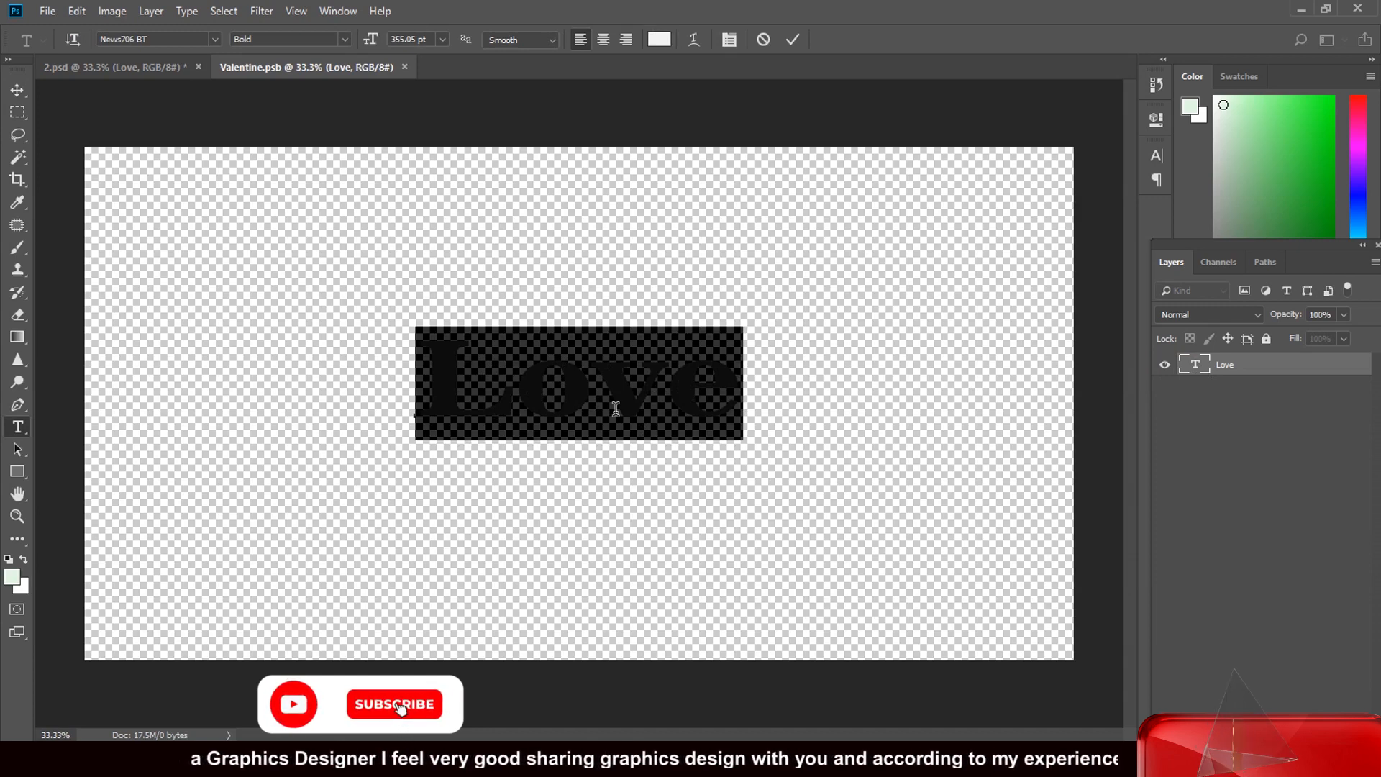
text(Subh)
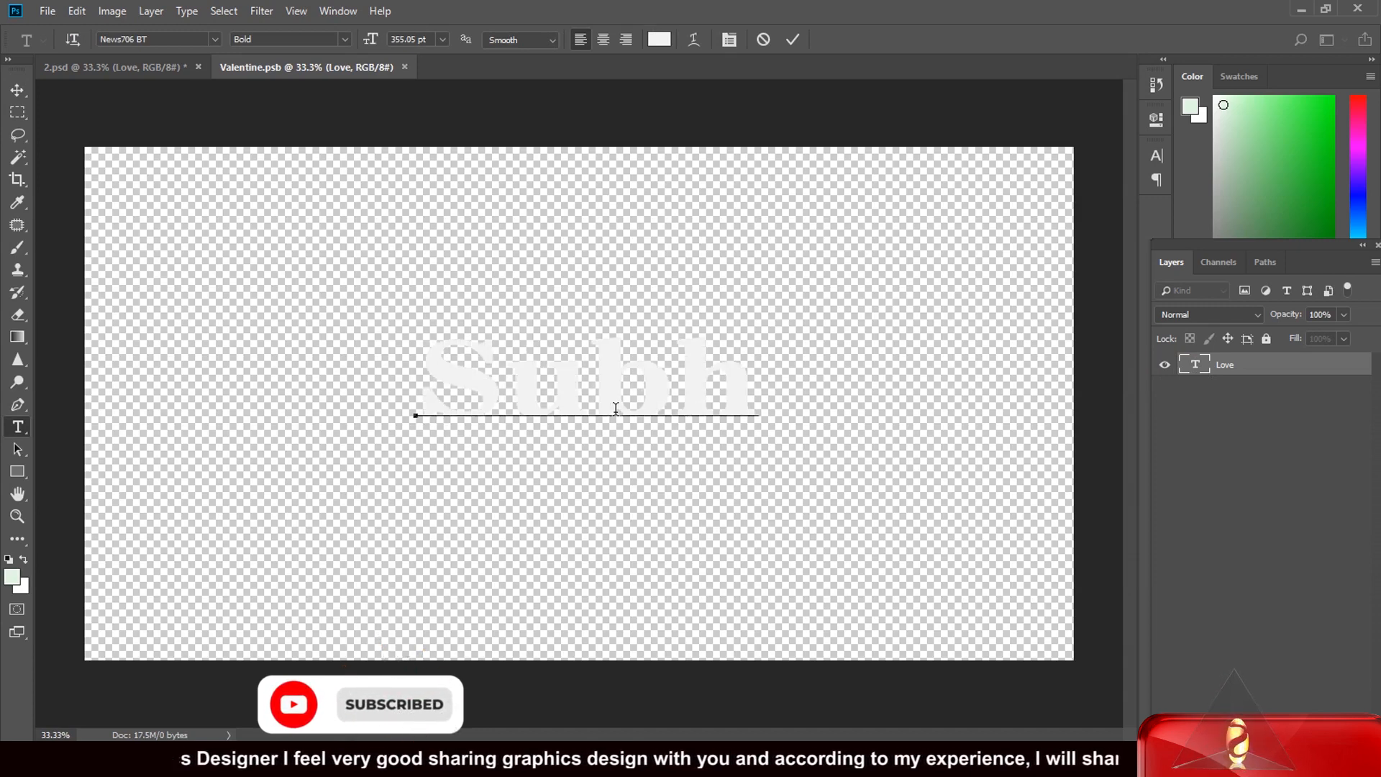
click(17, 89)
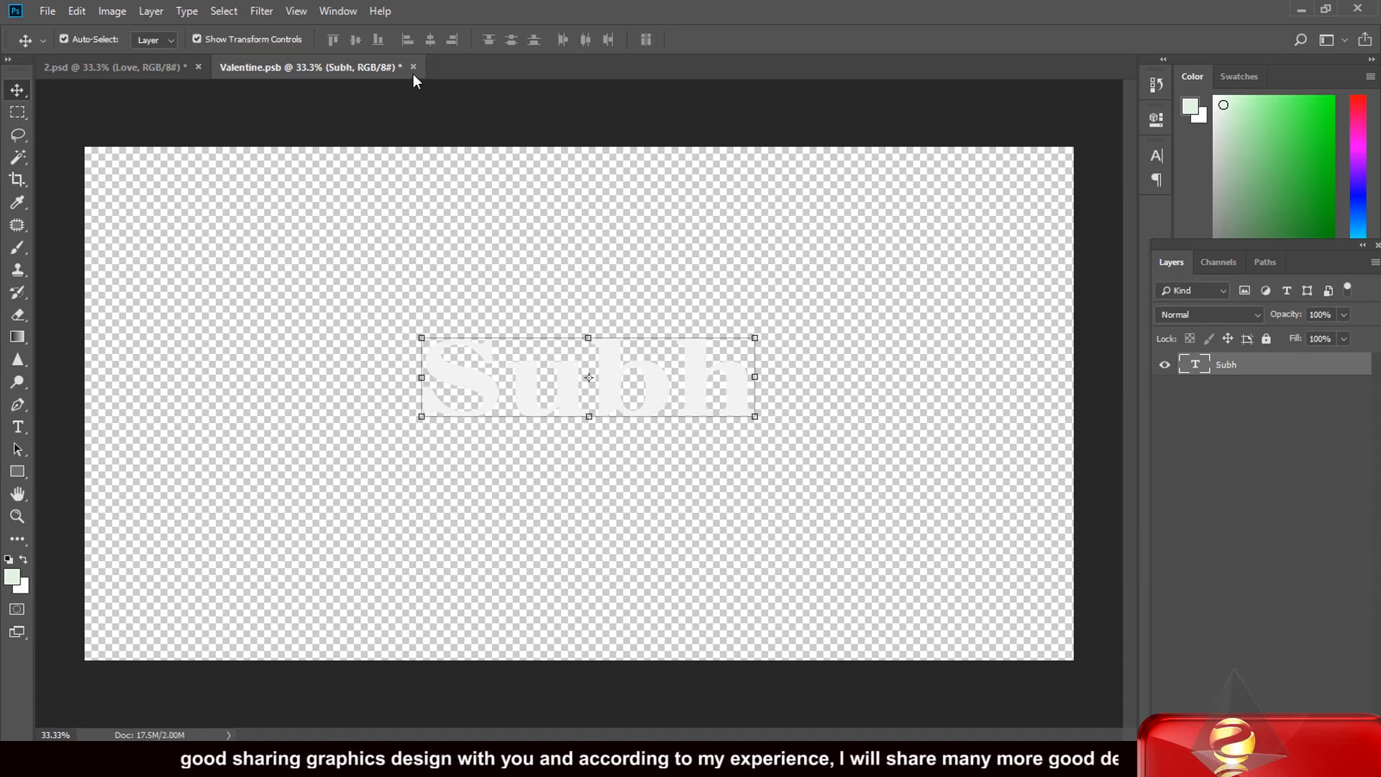
click(413, 67)
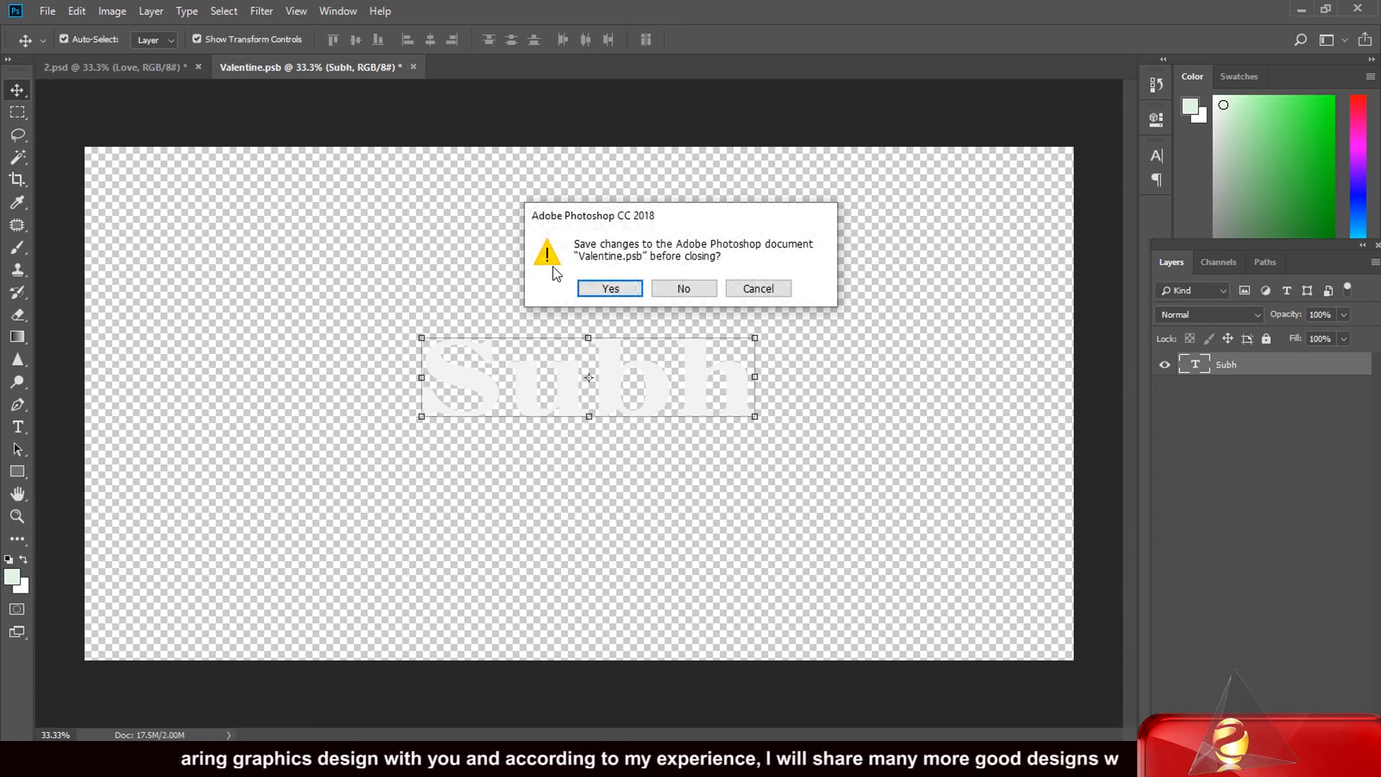
click(630, 287)
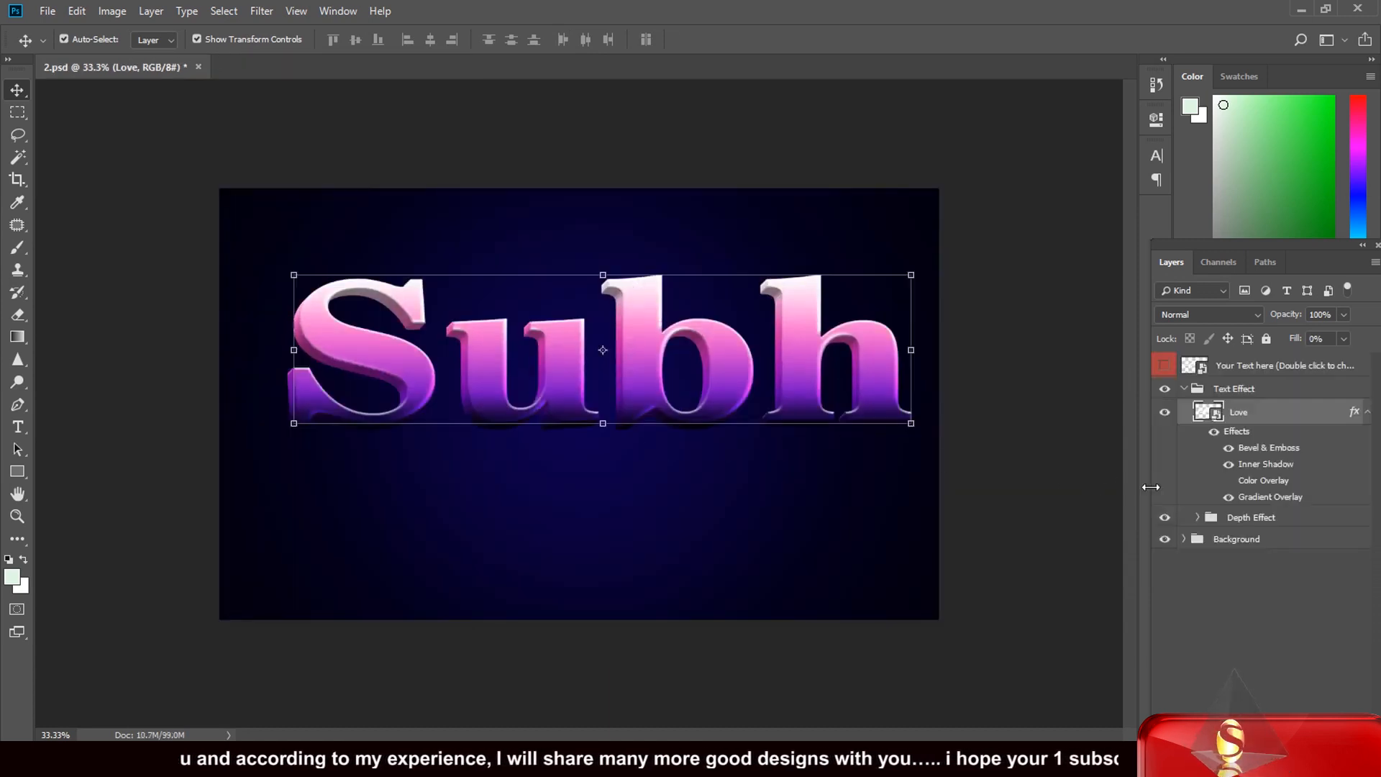
Try Bevel & Emboss settings of 448% depth, 2 px size and 6 px soften on the 3D copy 21 layer in the Depth Effect group.
click(1197, 518)
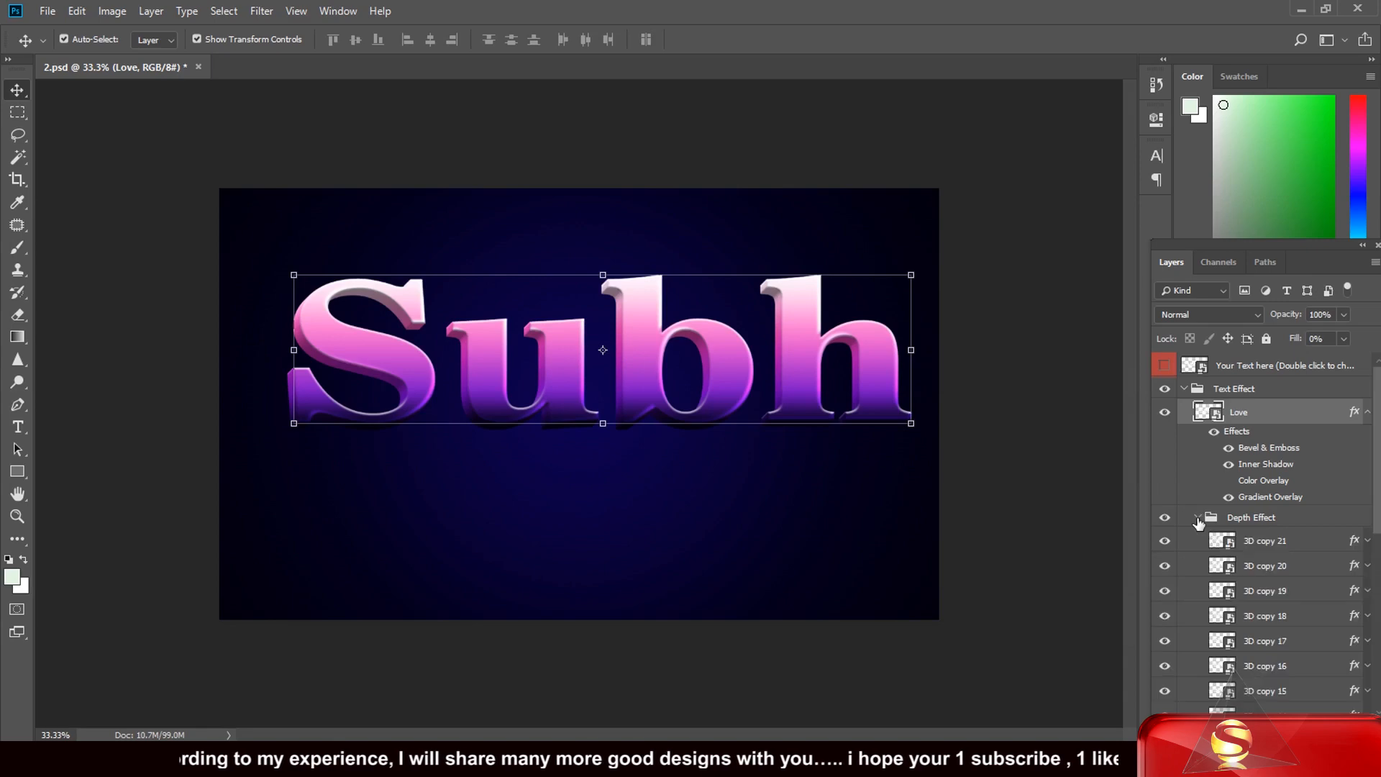
click(1355, 541)
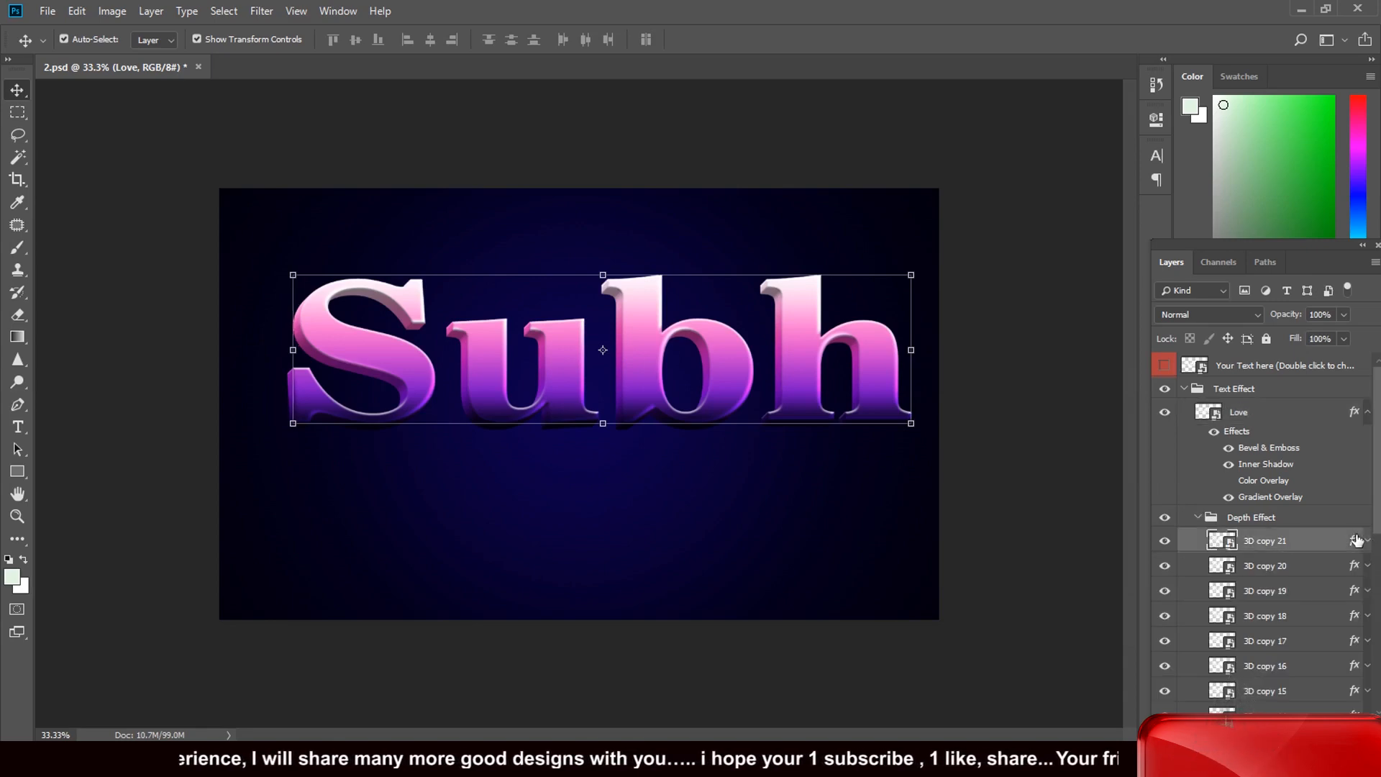
double_click(1355, 541)
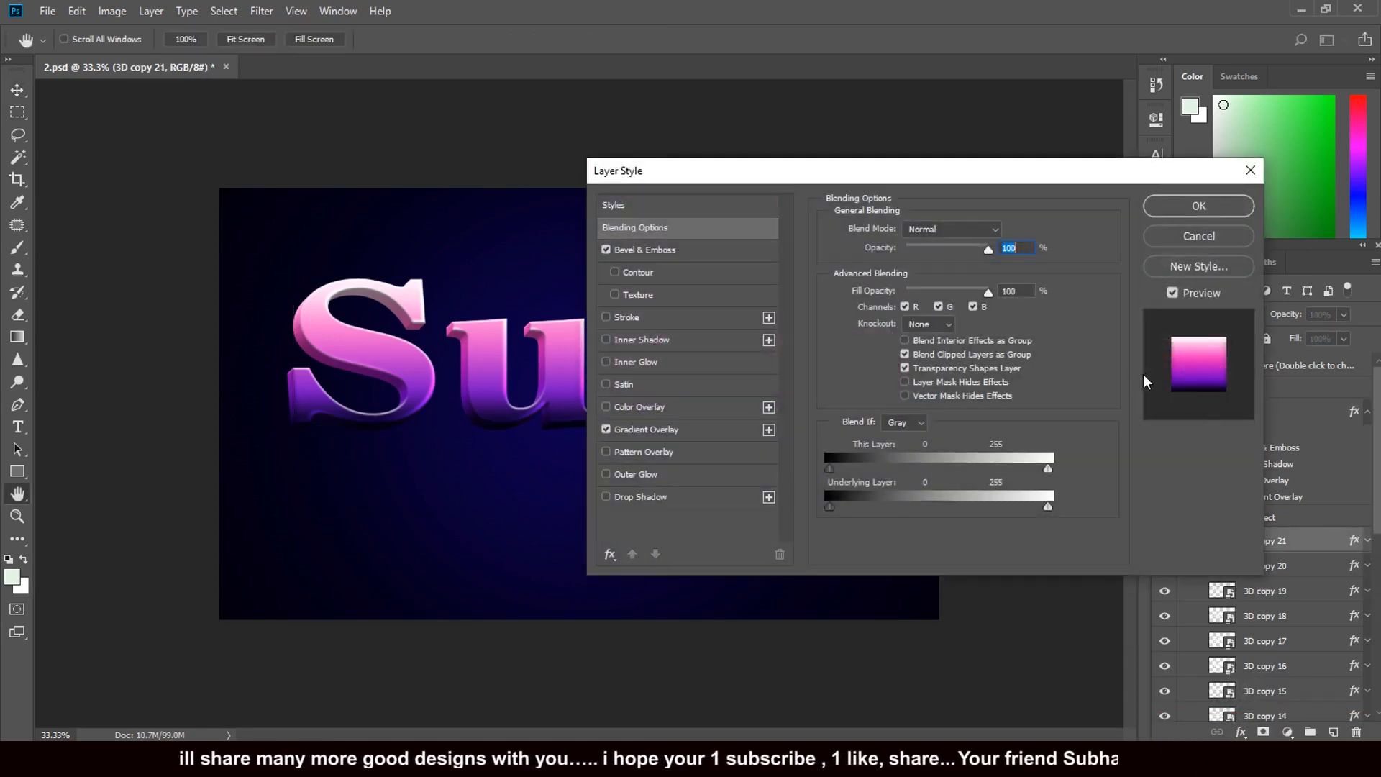
click(660, 258)
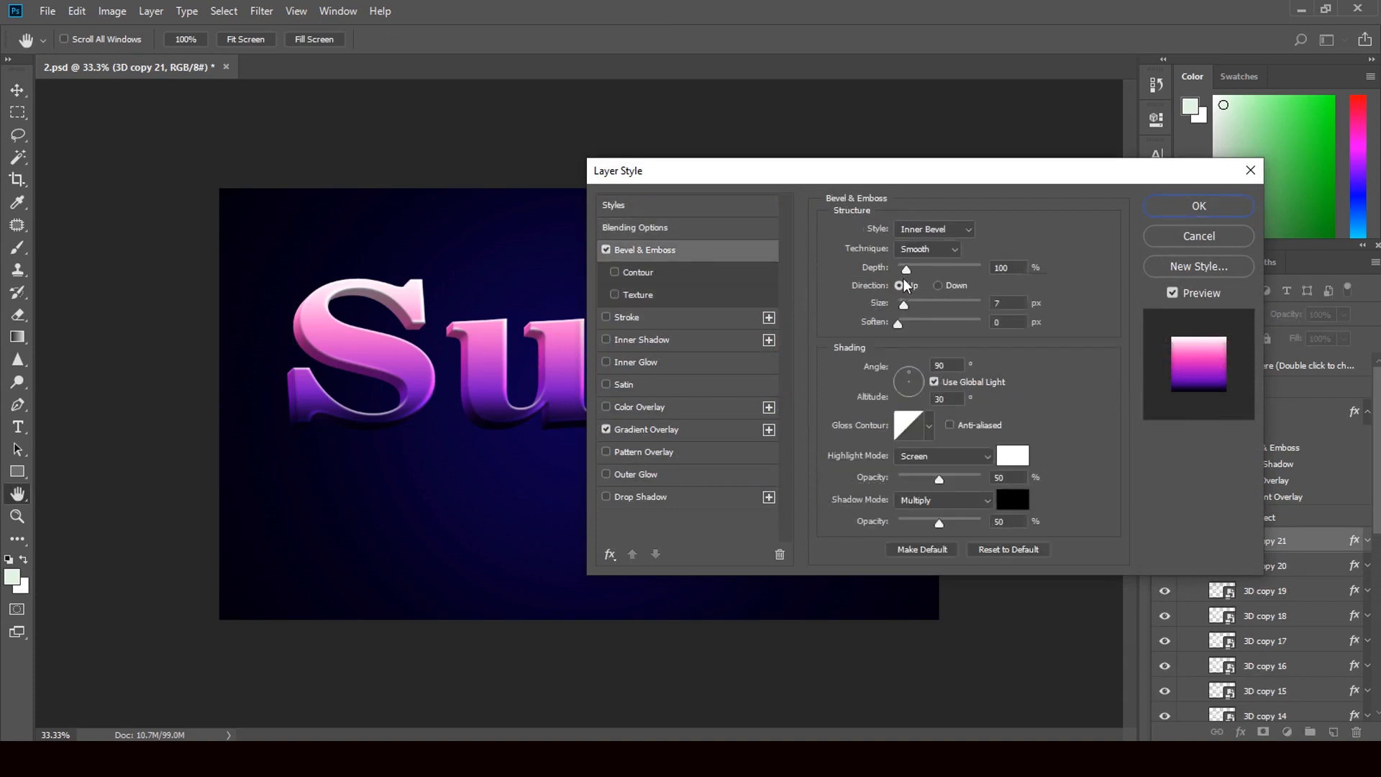
drag(906, 268, 935, 268)
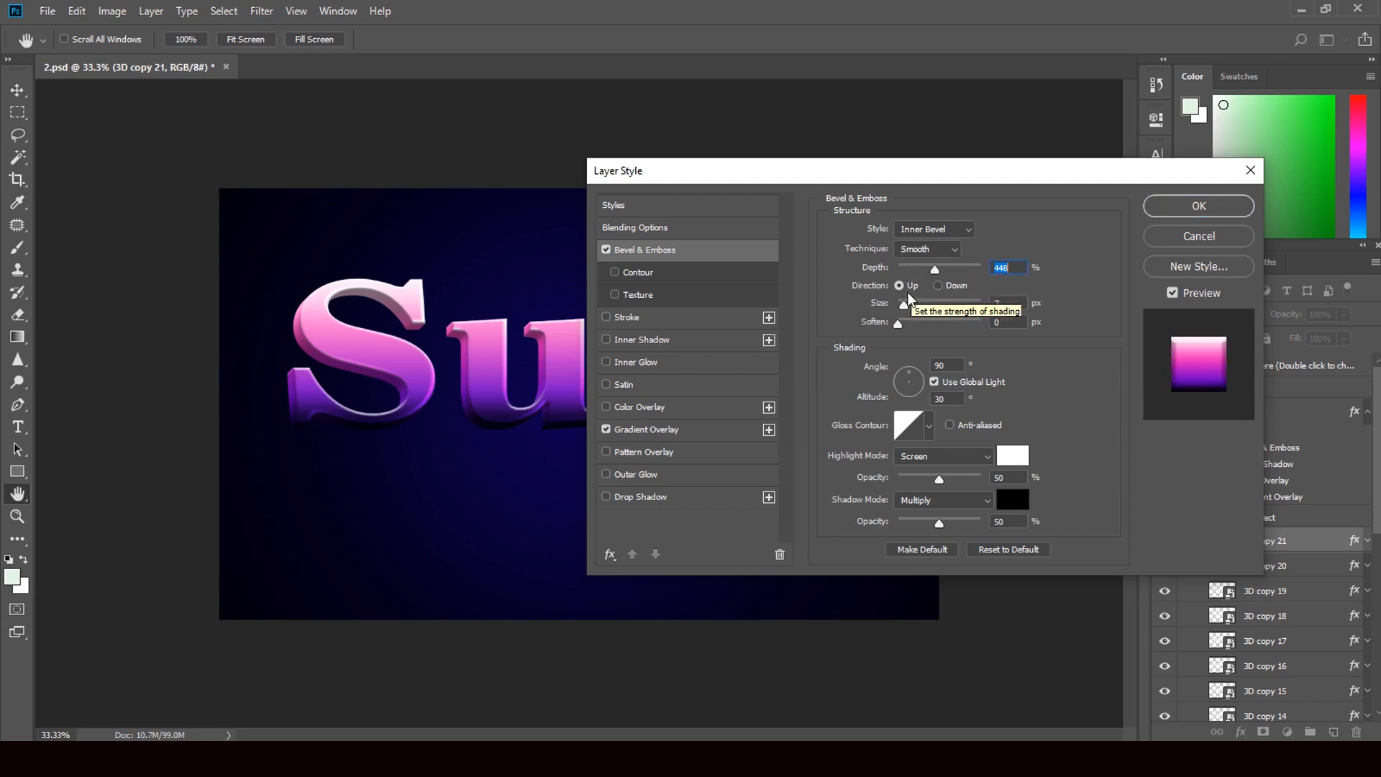
drag(904, 305, 907, 308)
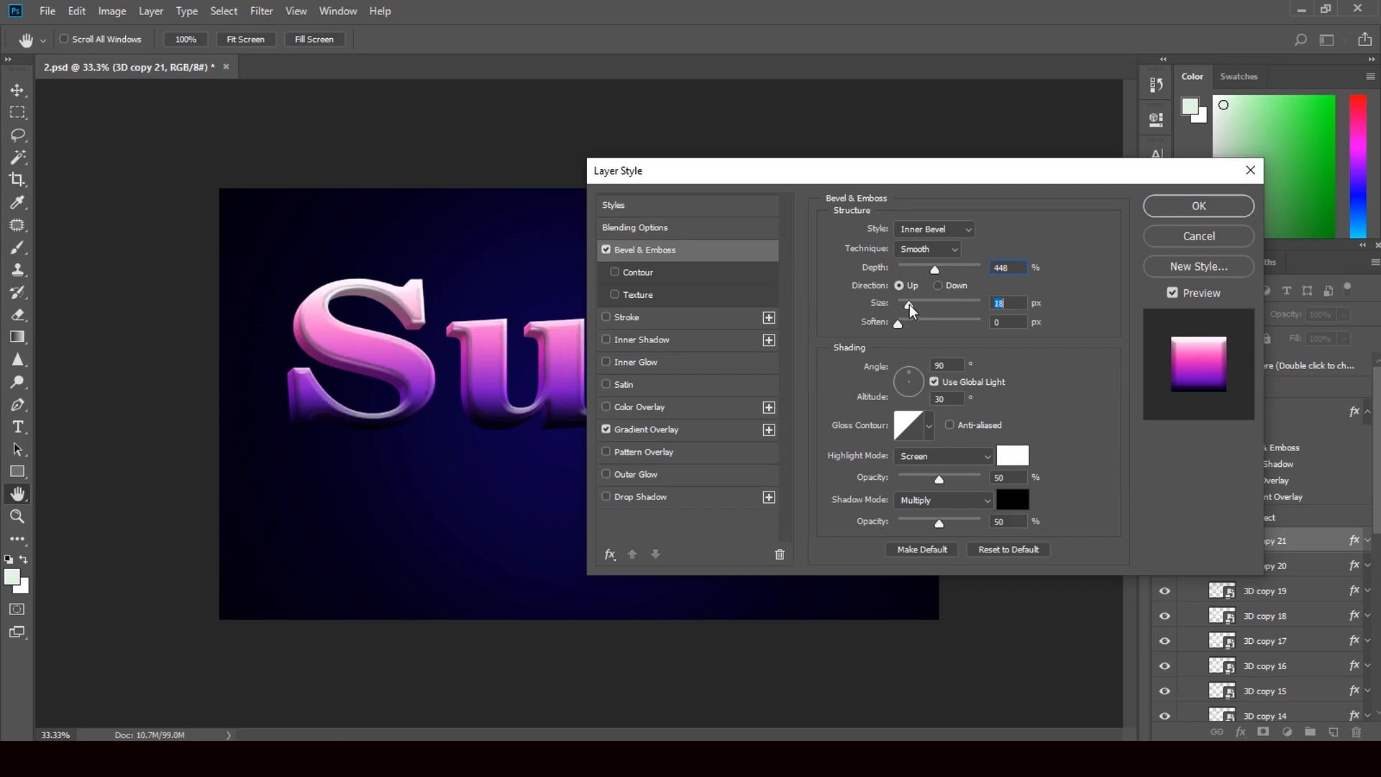
drag(899, 323, 915, 324)
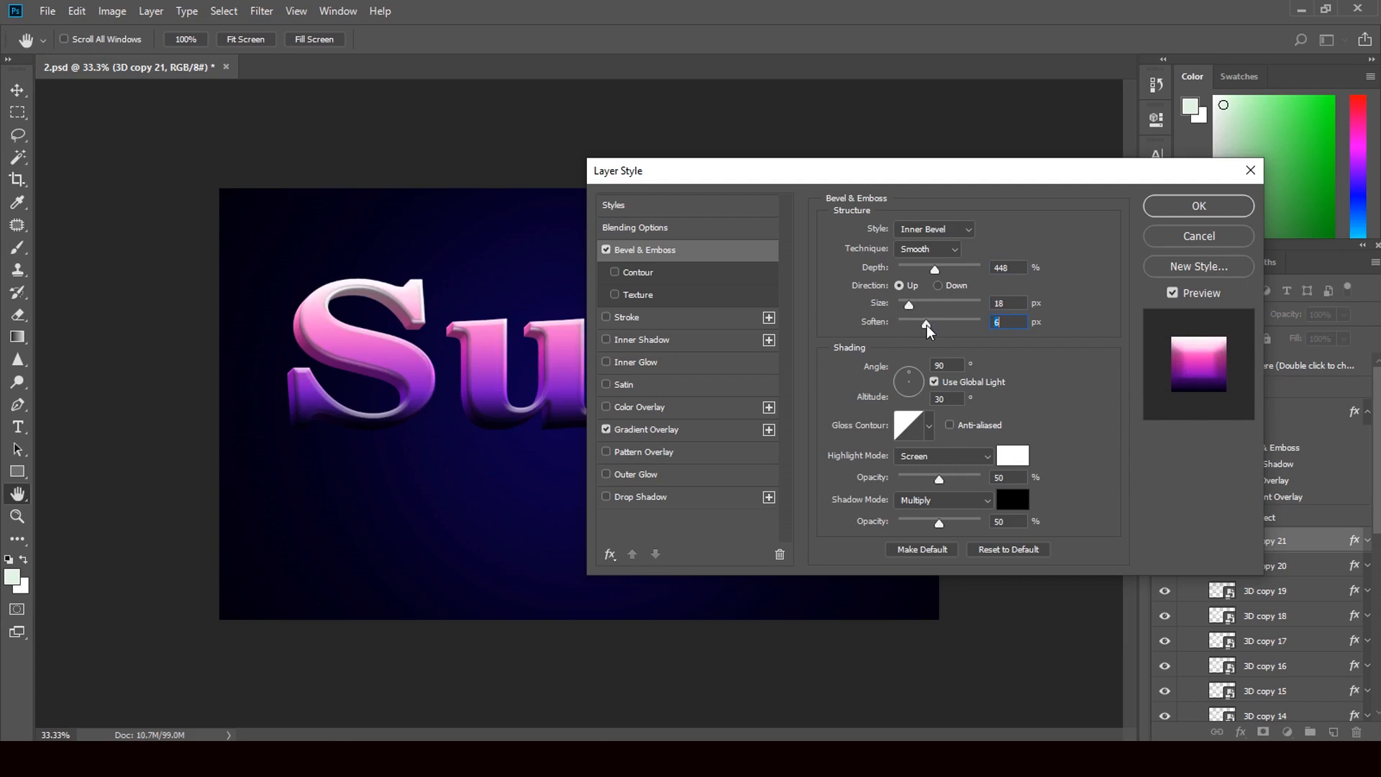
drag(909, 307, 900, 304)
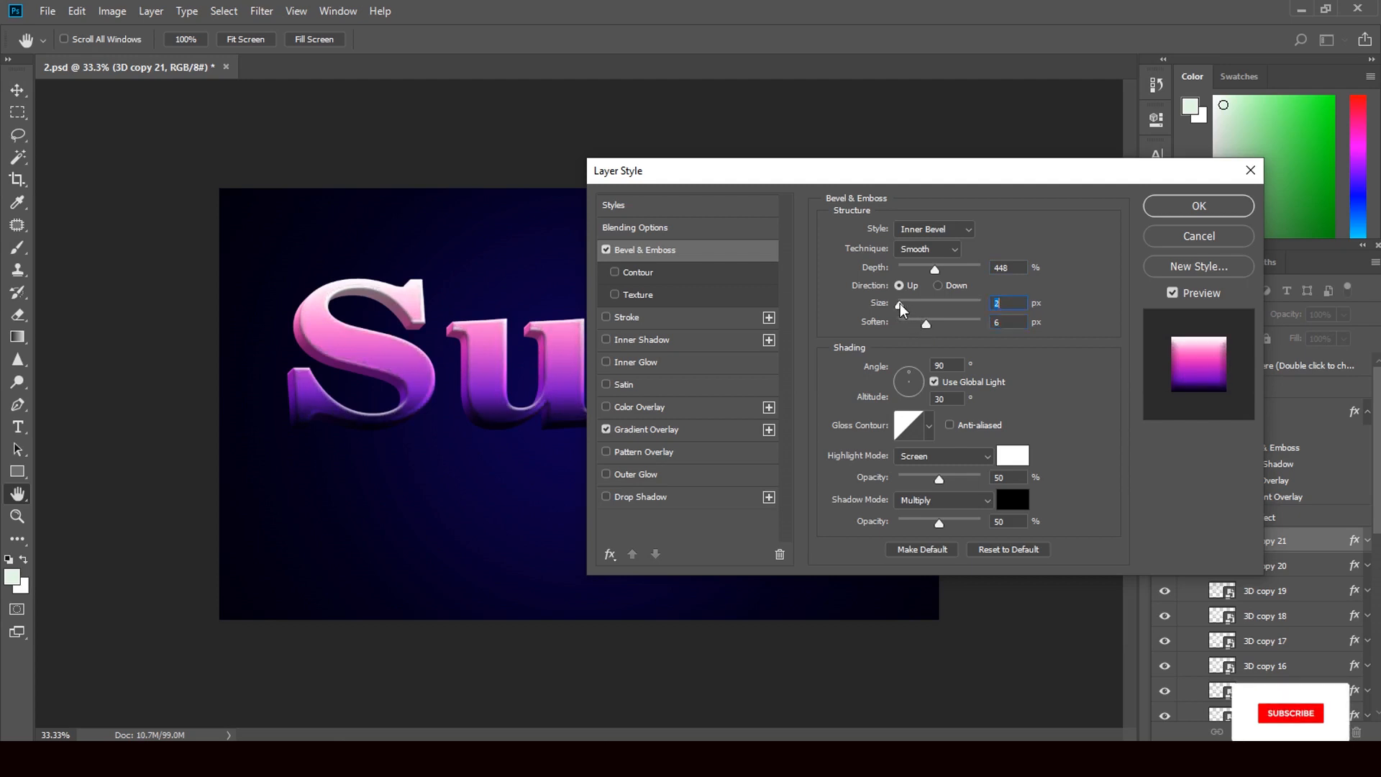
Try a two-peaked gloss contour with 38 px bevel size and 625% depth, and discard all style changes to the layer.
click(928, 425)
click(856, 495)
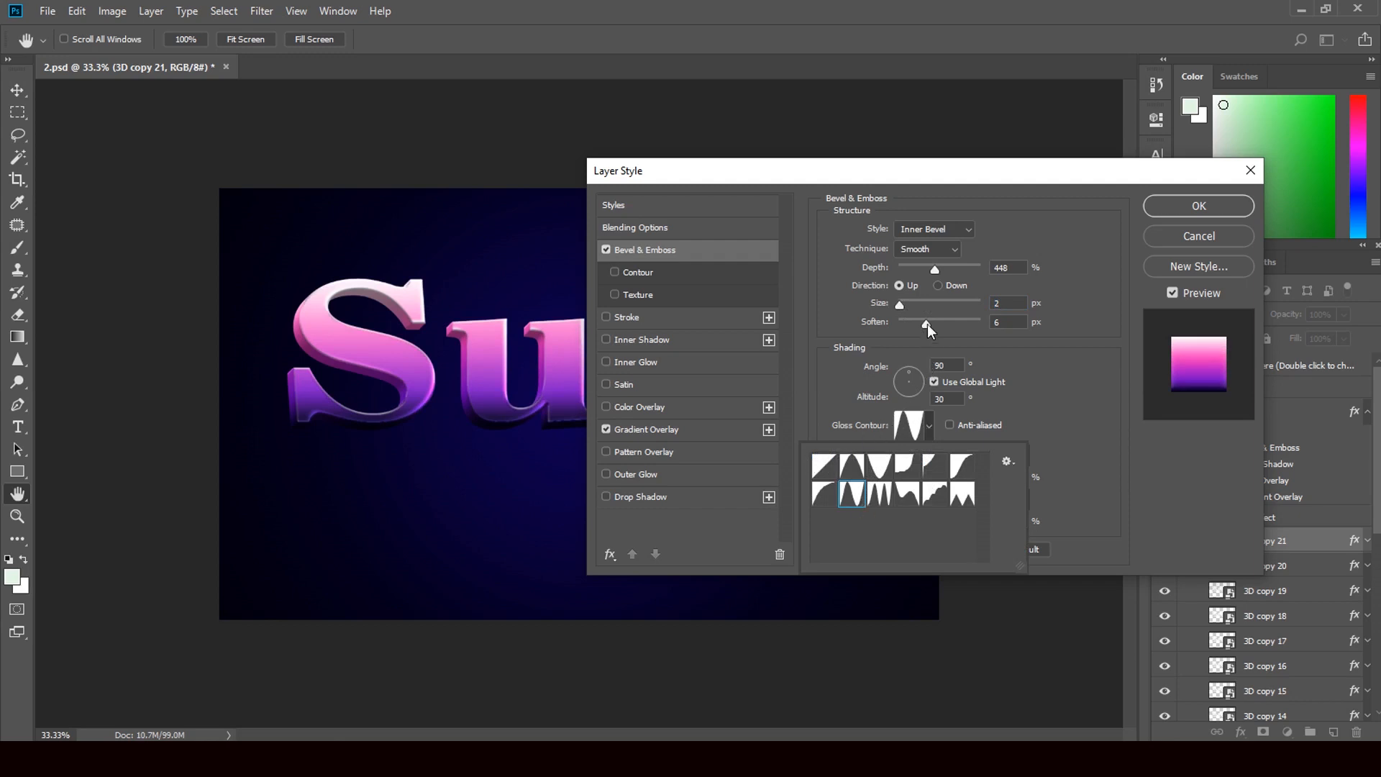
click(900, 305)
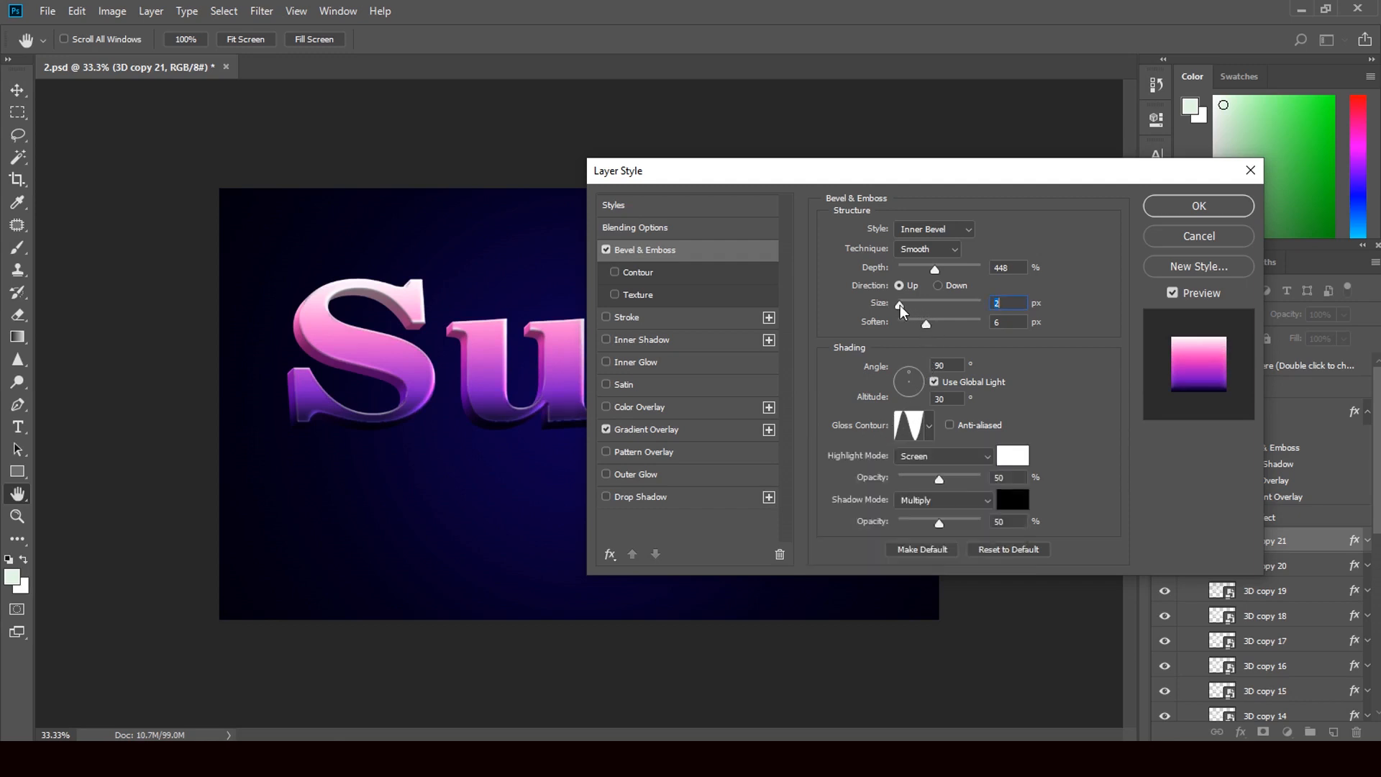
drag(900, 305, 915, 305)
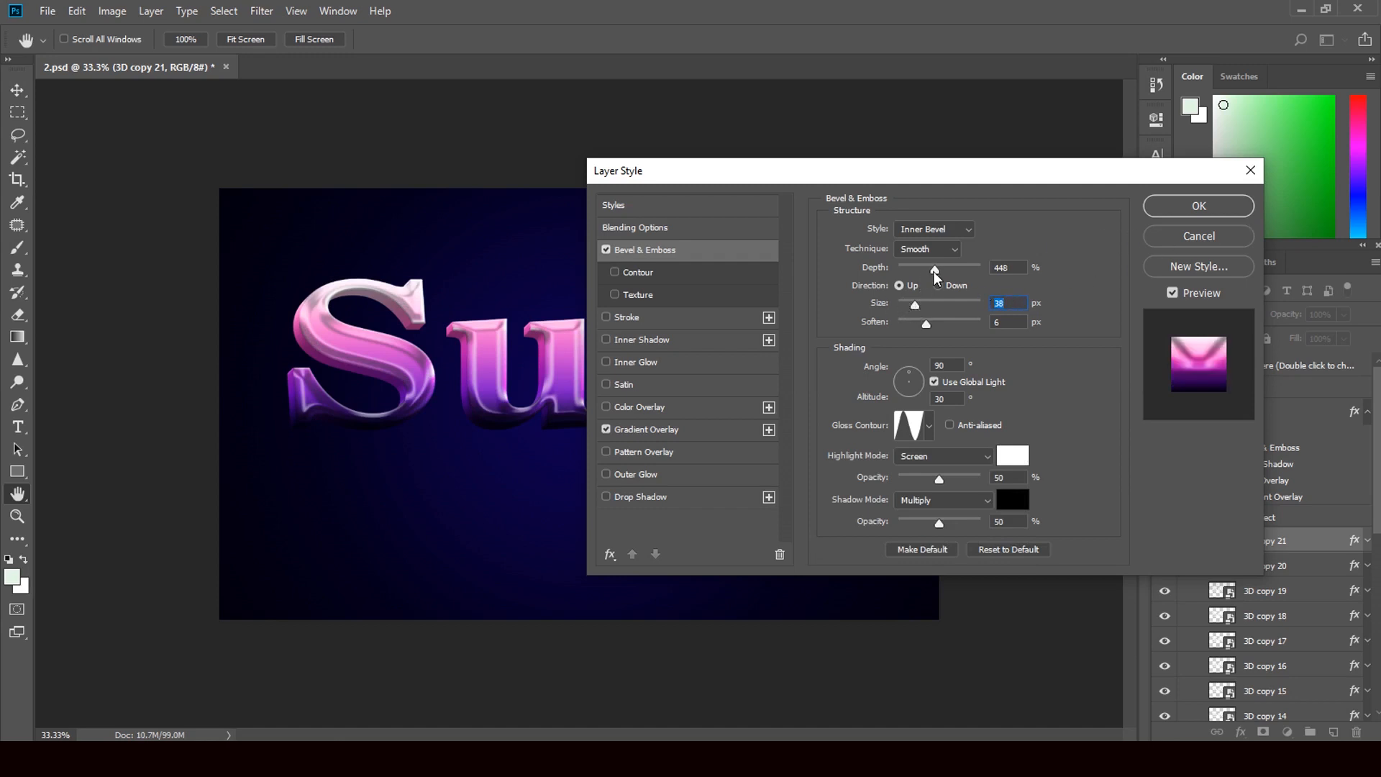
drag(934, 271, 927, 271)
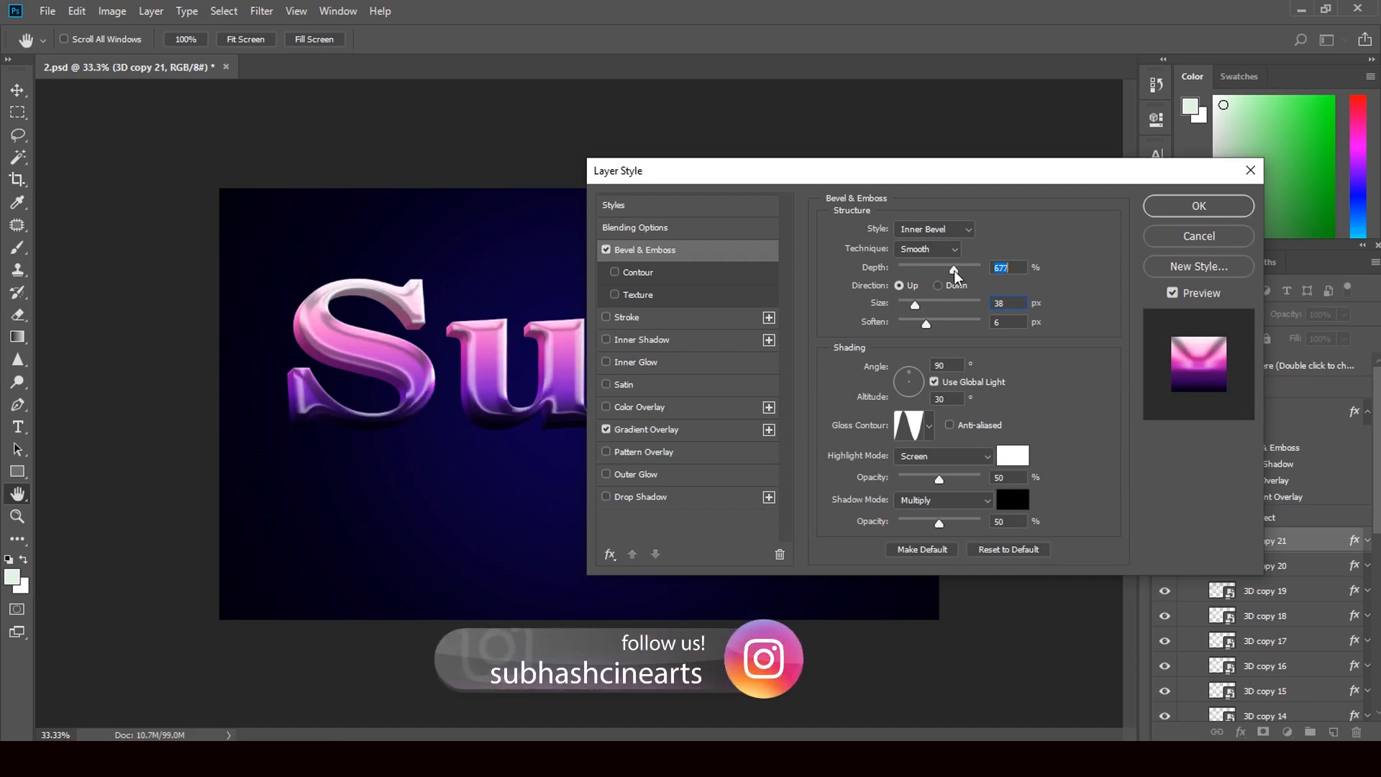
drag(953, 271, 949, 269)
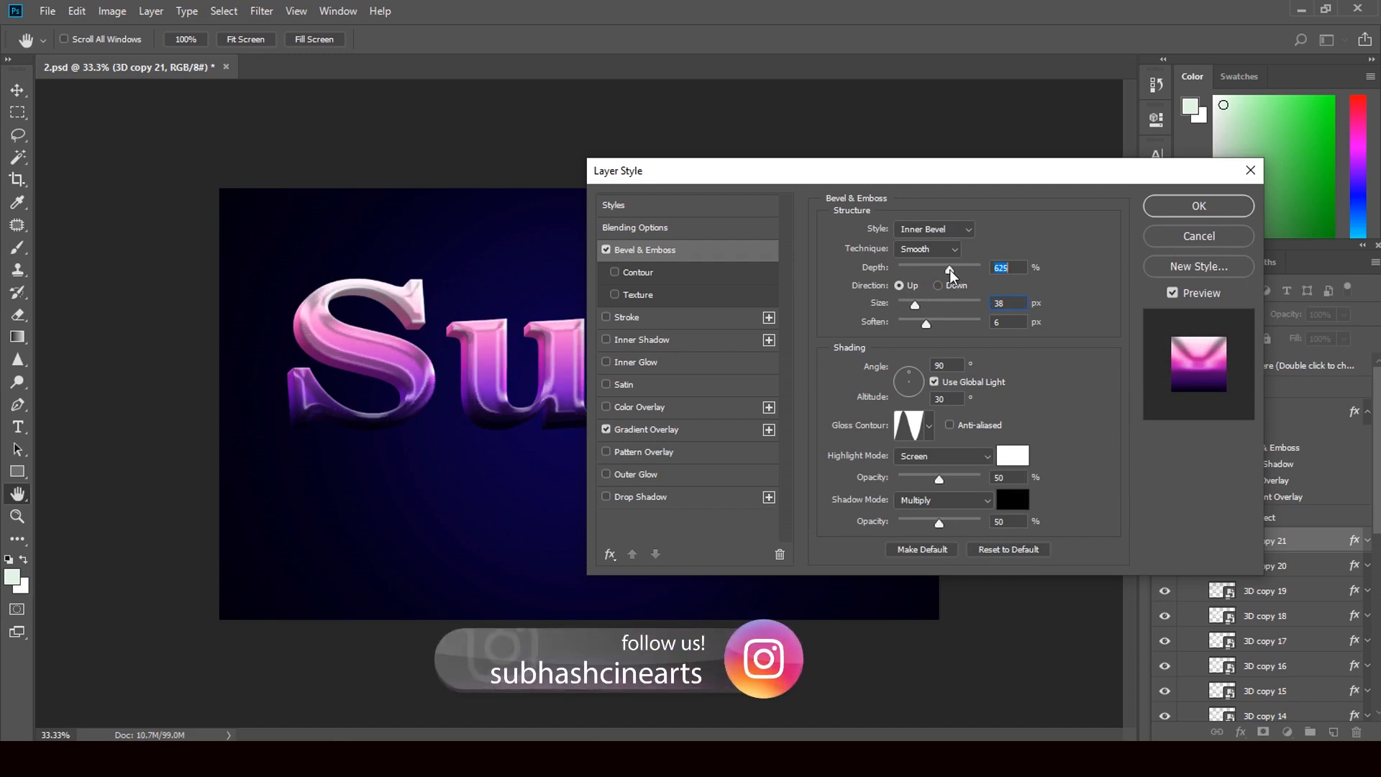
click(1206, 237)
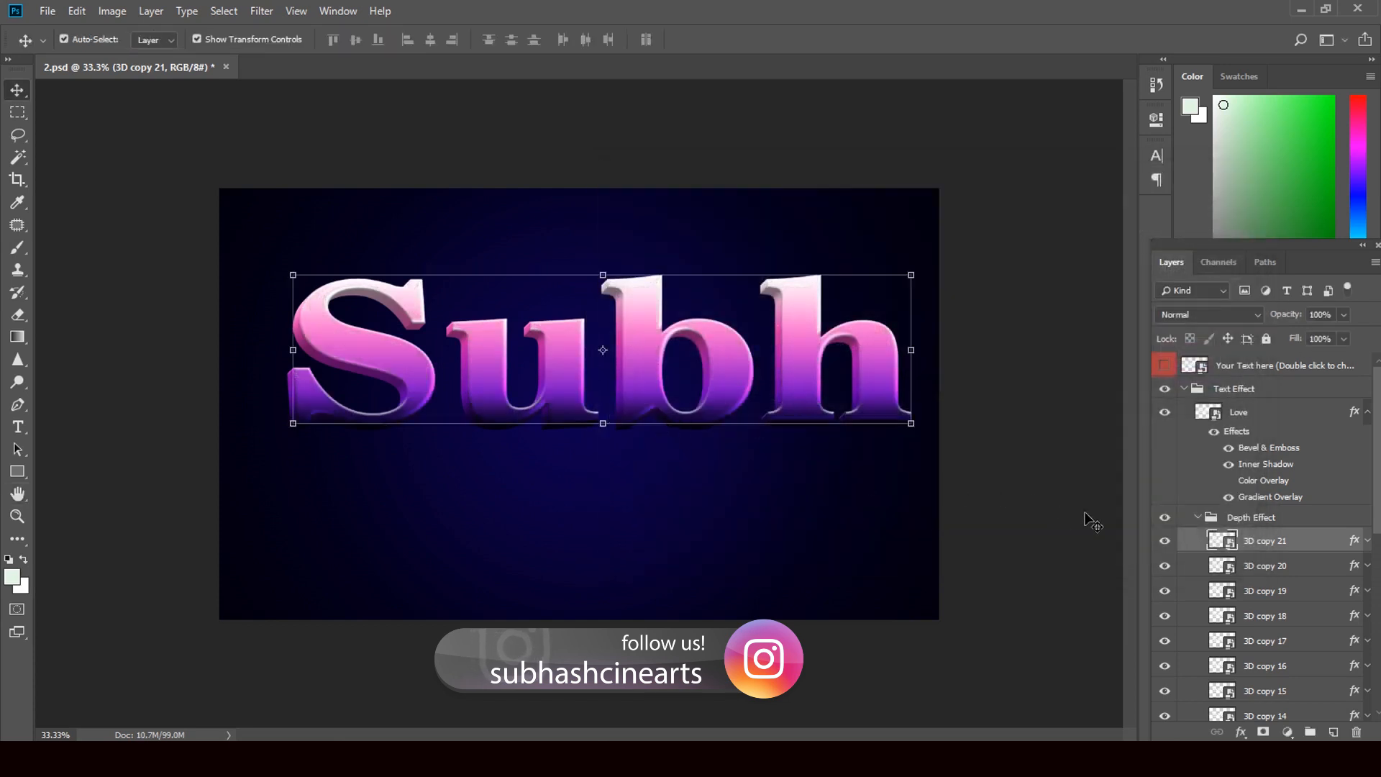
Set the Gradient Overlay angle of the 3D copy 20 layer in the Depth Effect group to 133°.
click(1356, 568)
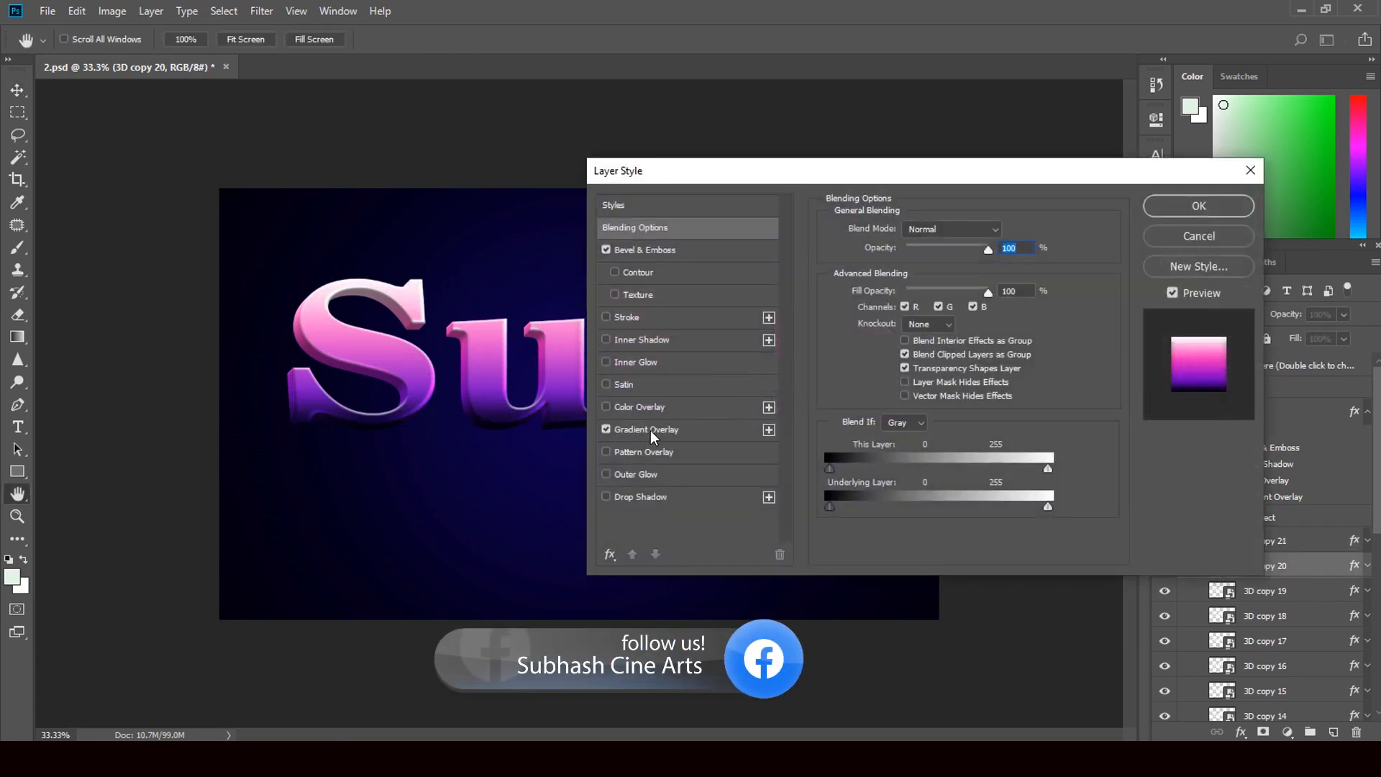
click(654, 427)
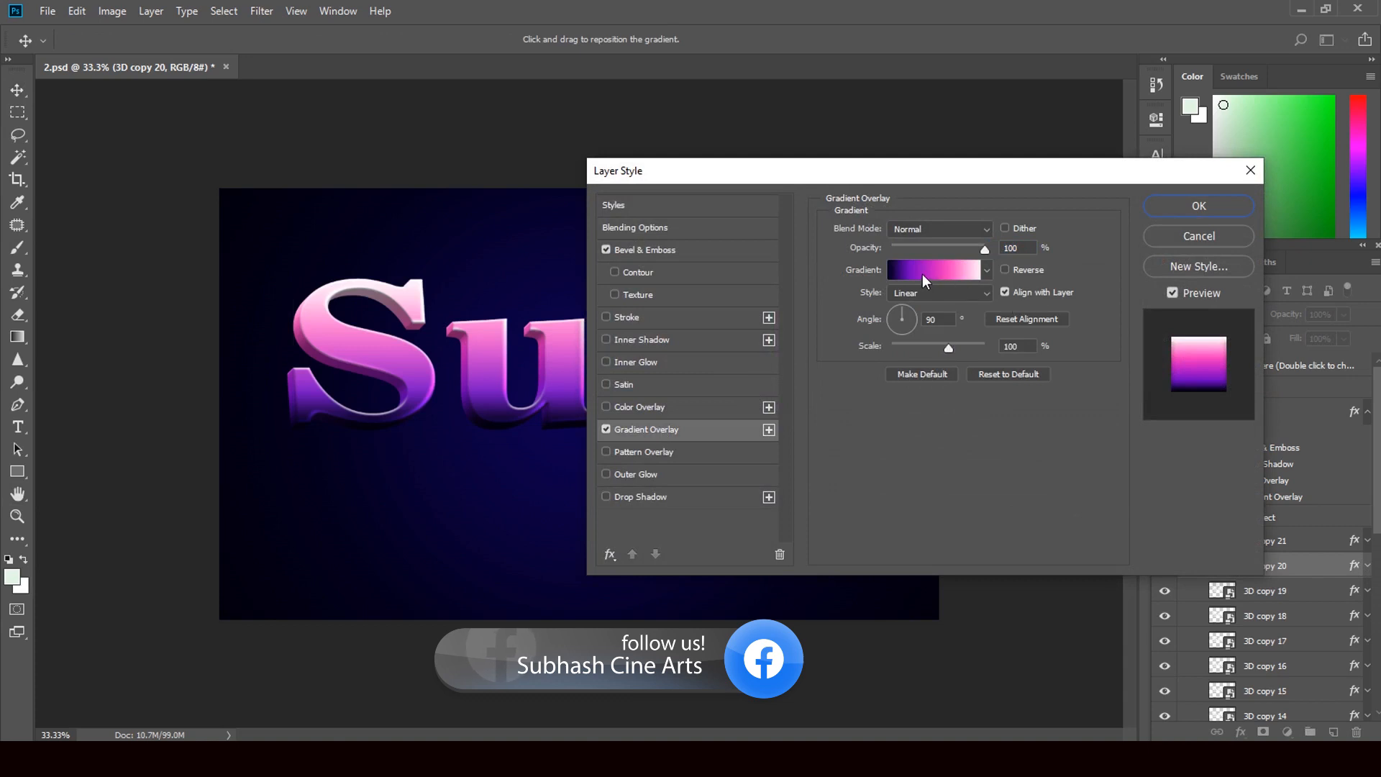
click(913, 314)
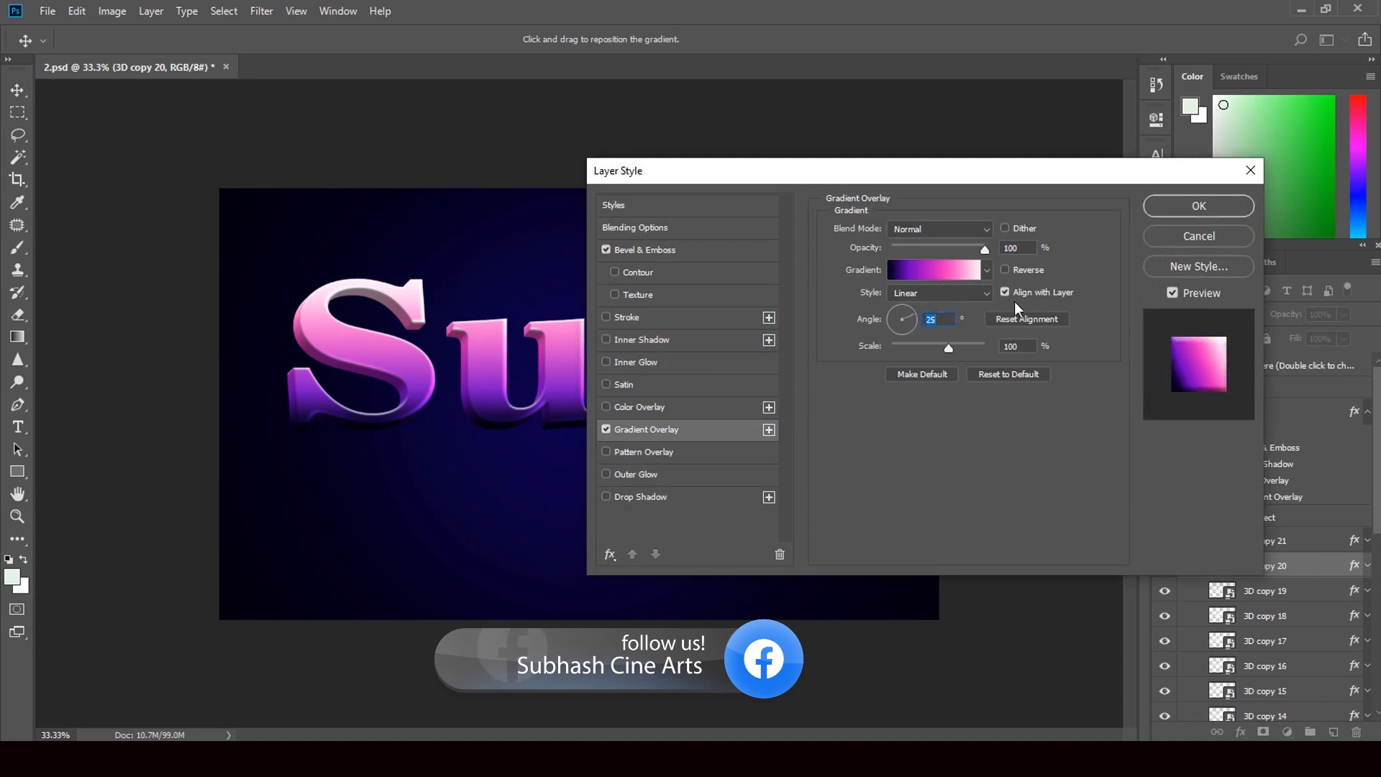
click(909, 325)
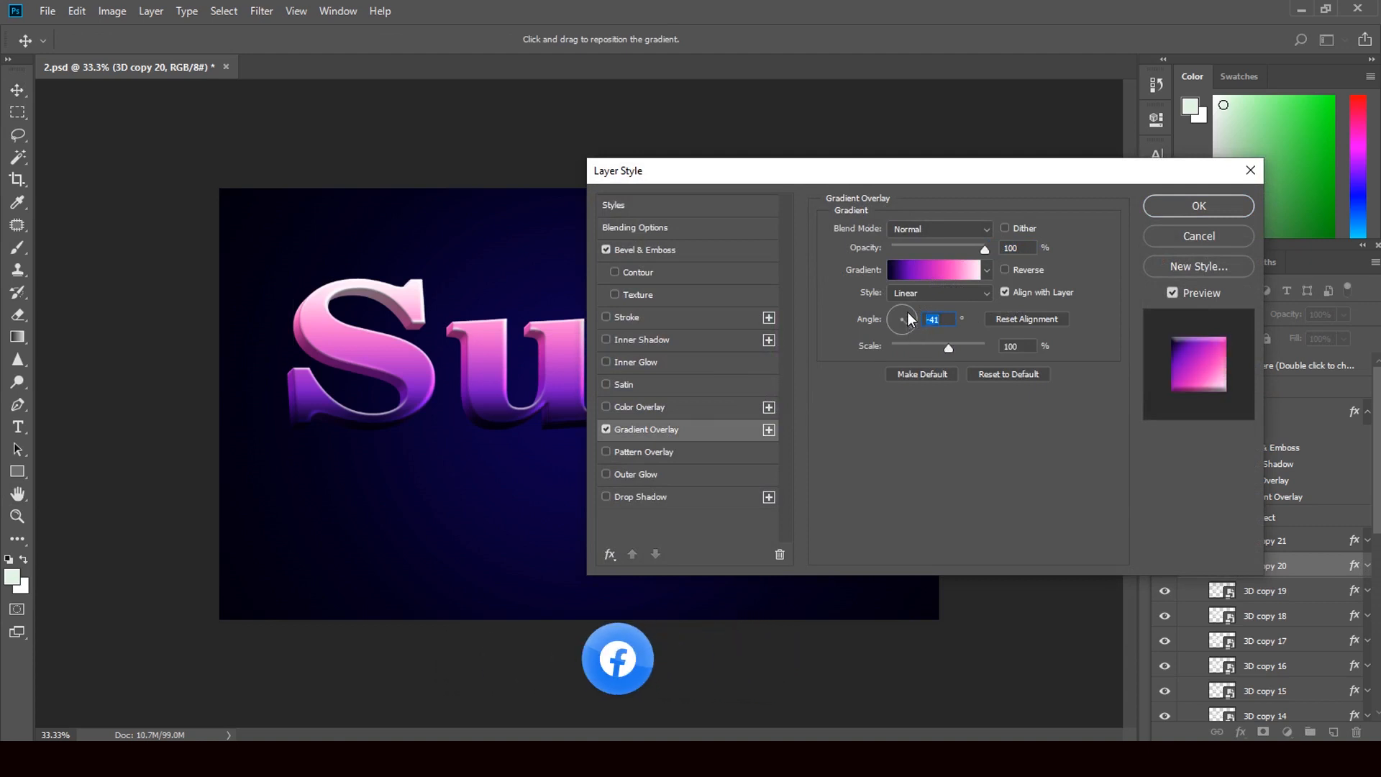
click(907, 309)
click(896, 315)
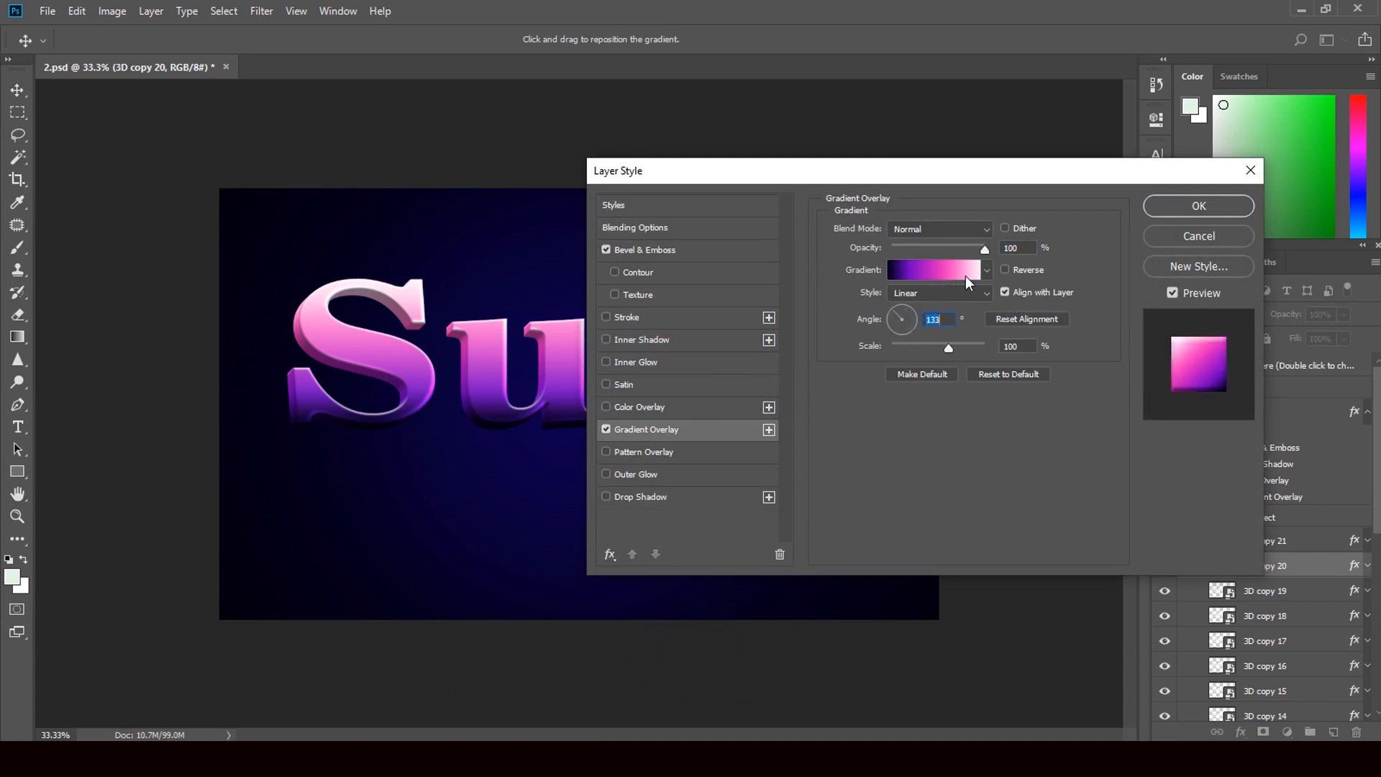
Apply the orange-yellow-orange gradient preset to the Gradient Overlay of 3D copy 20 and accept the layer style.
click(986, 270)
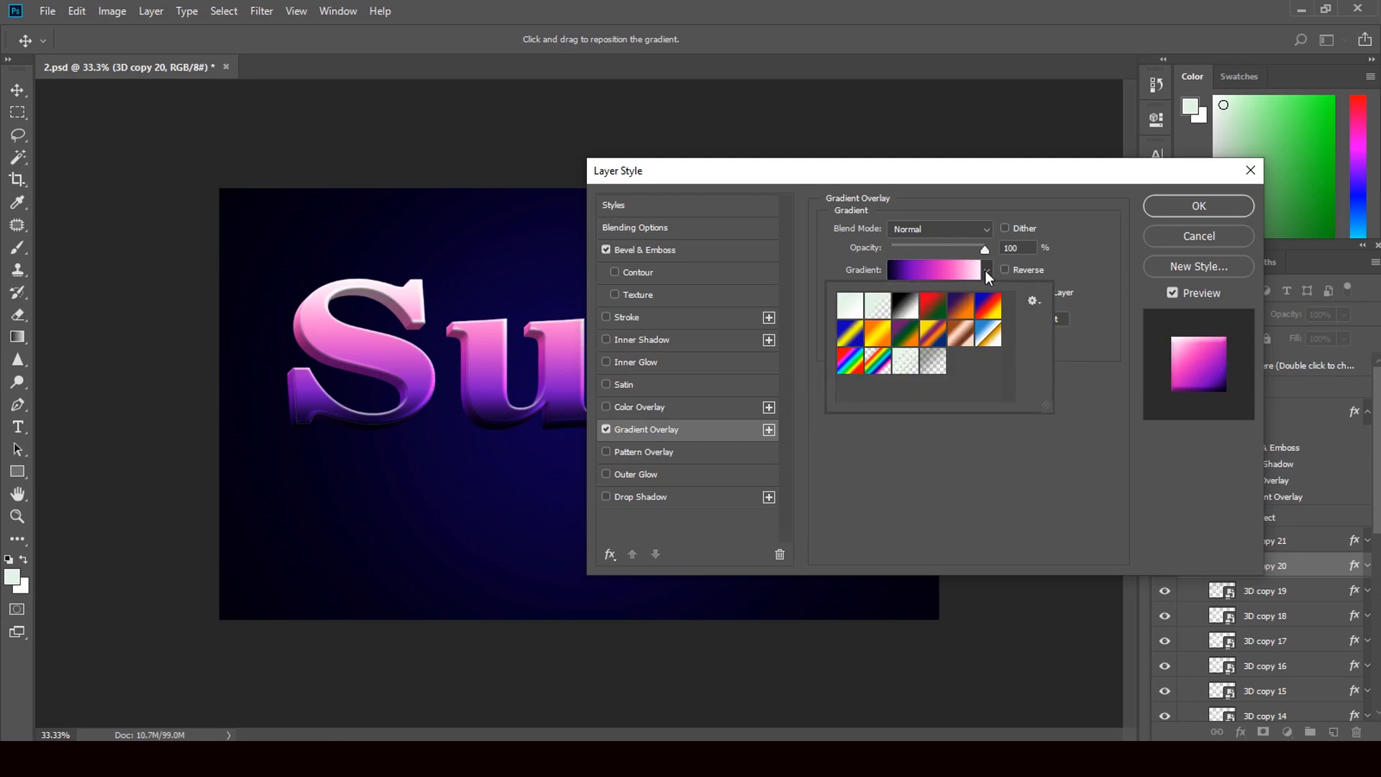
click(872, 342)
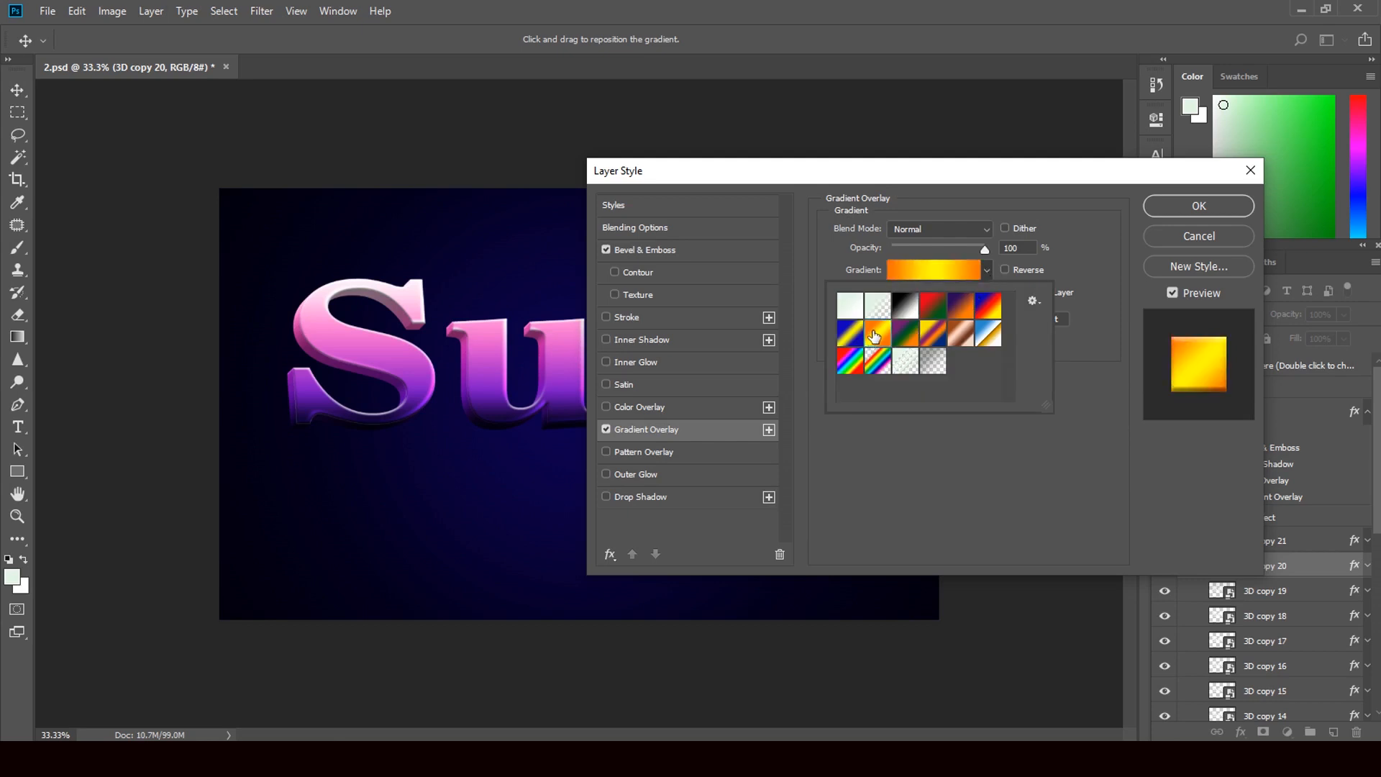
click(1234, 205)
click(1234, 205)
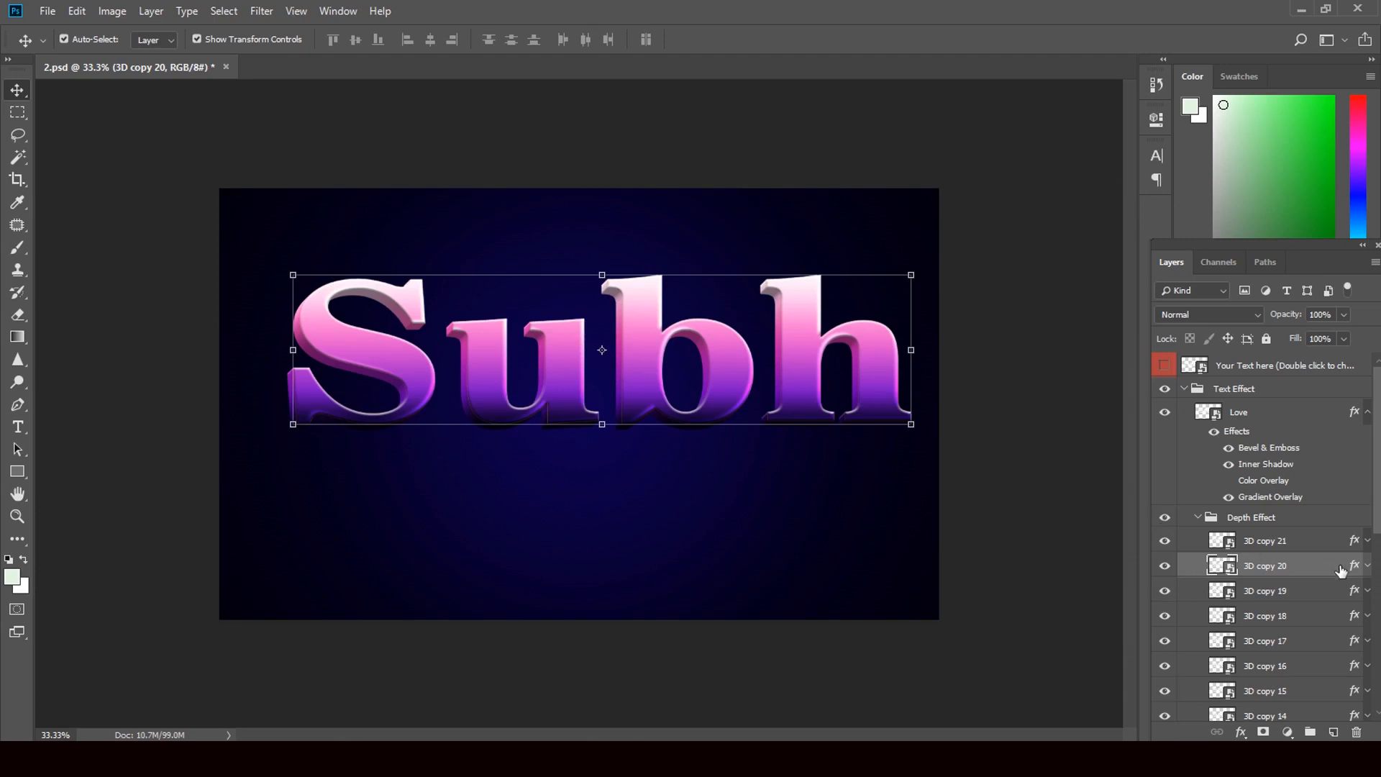
click(1352, 590)
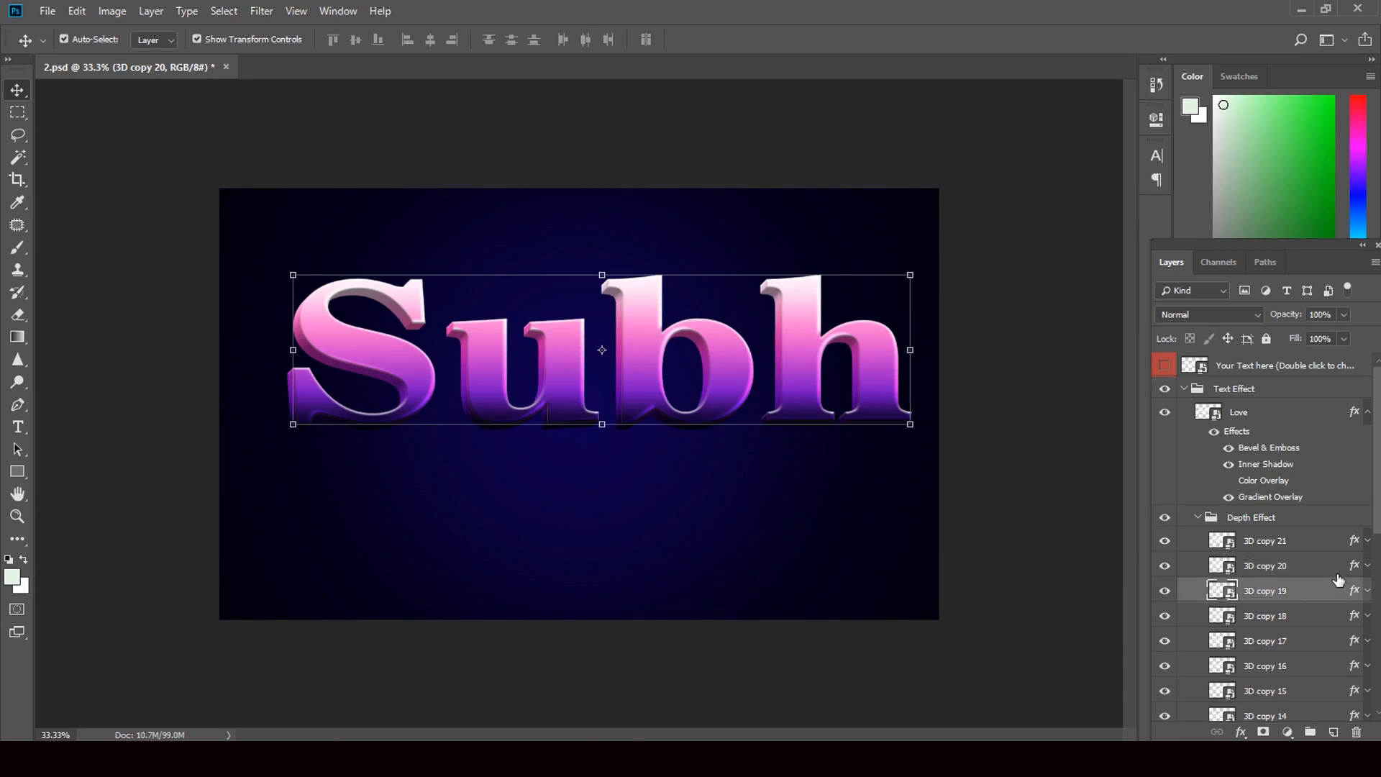
double_click(1337, 588)
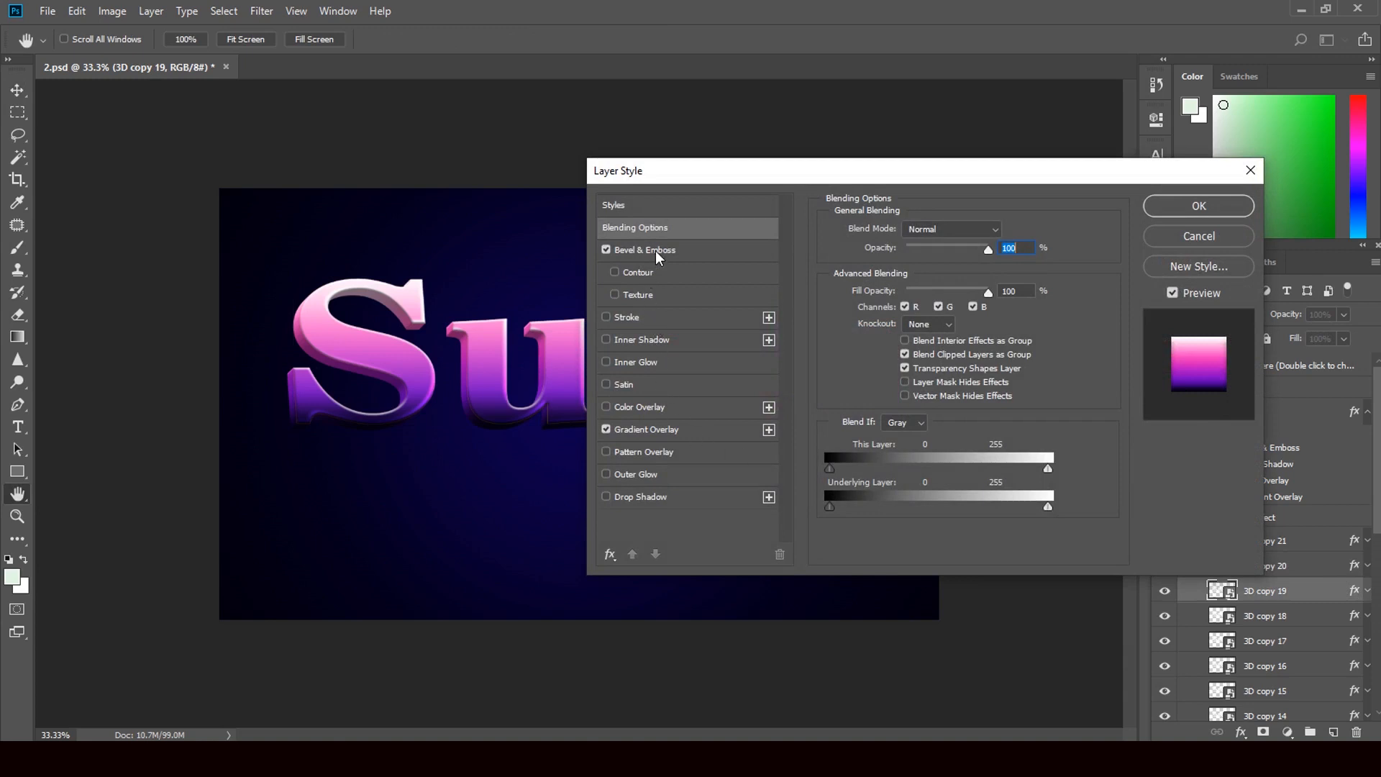
click(1208, 238)
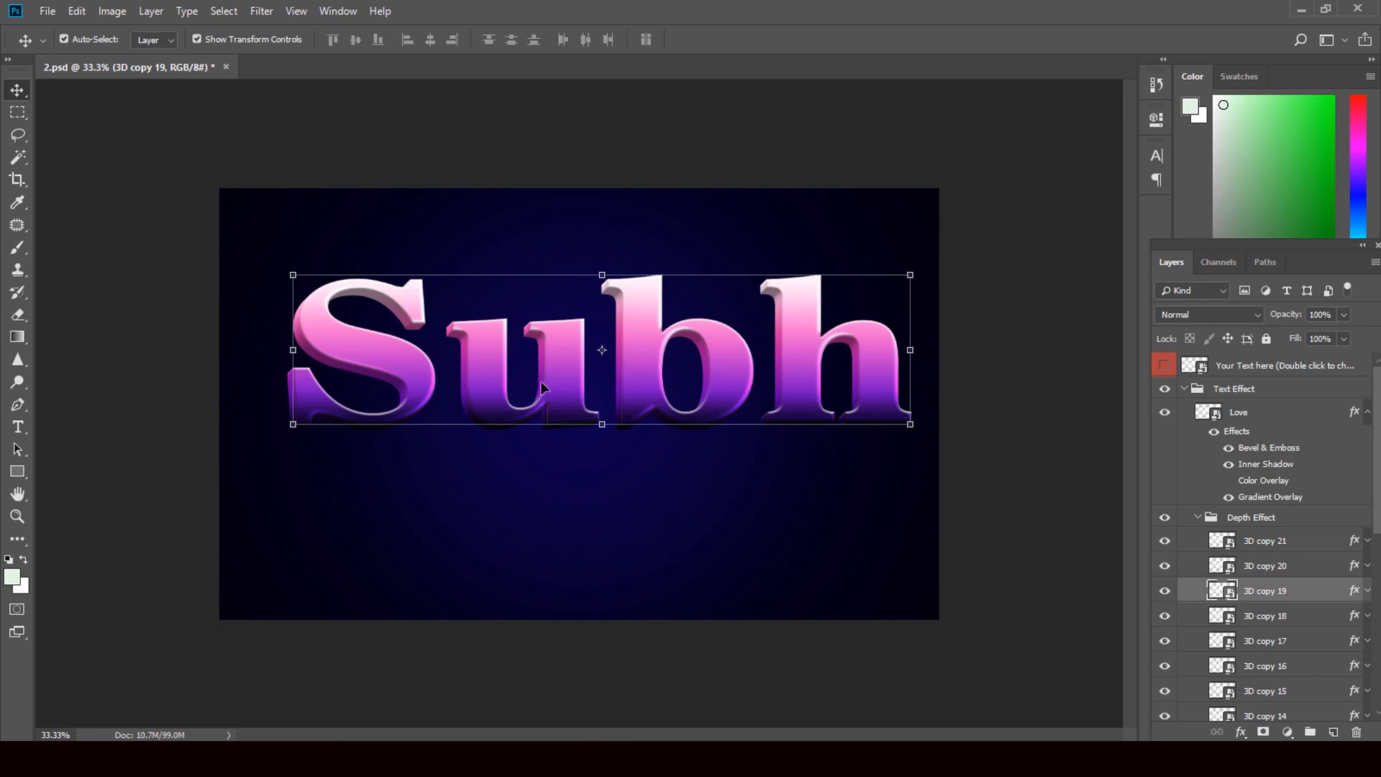
Close 2.psd without saving and open 3D Dark Gold Text Styles from the Downloads folder in Photoshop.
click(226, 67)
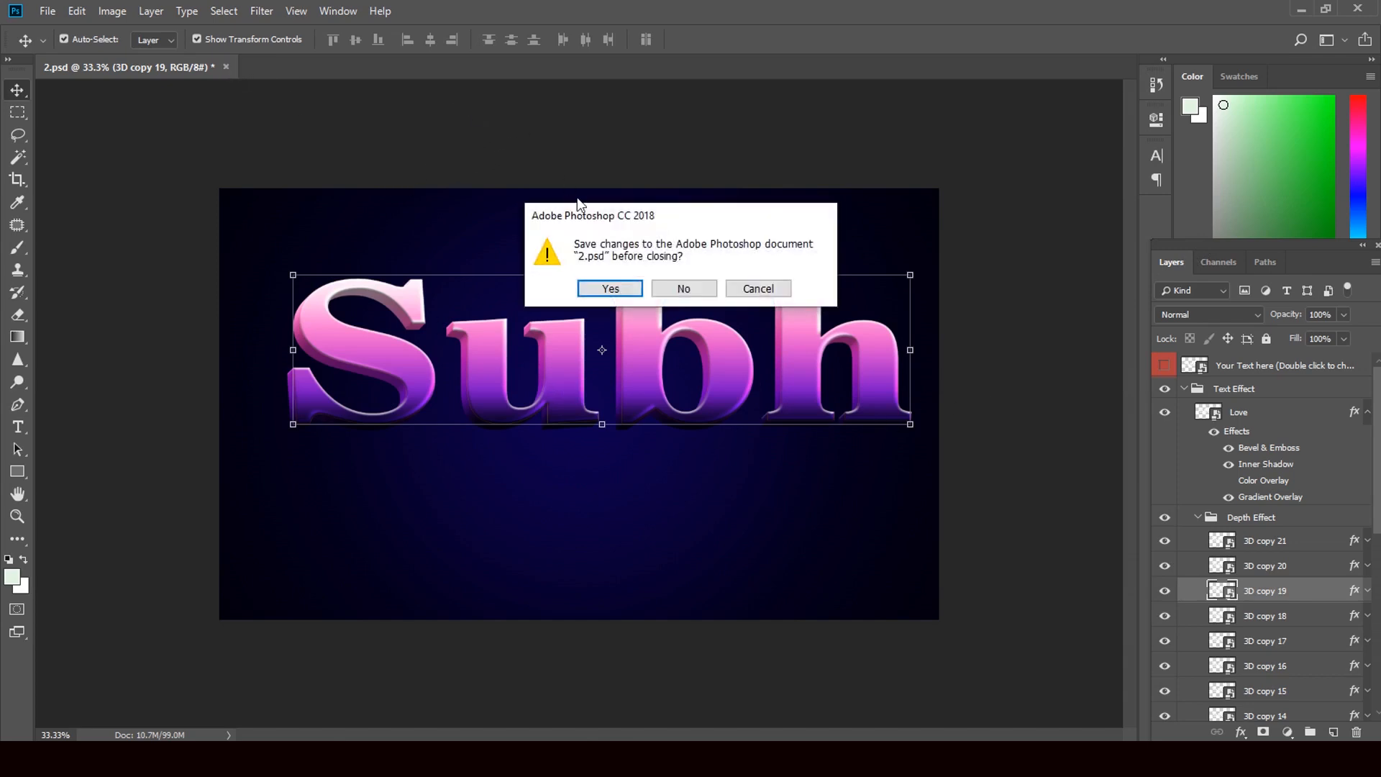
click(693, 287)
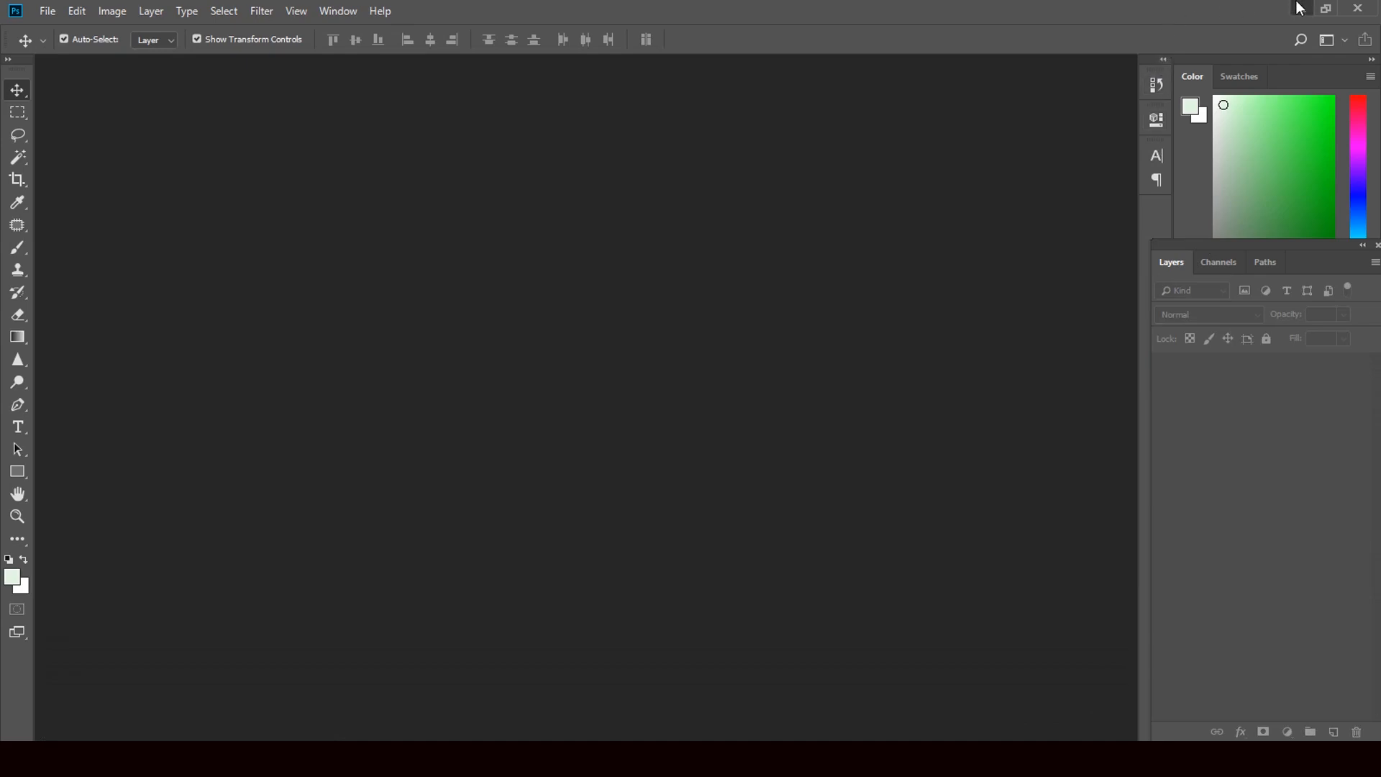
click(1299, 8)
click(395, 160)
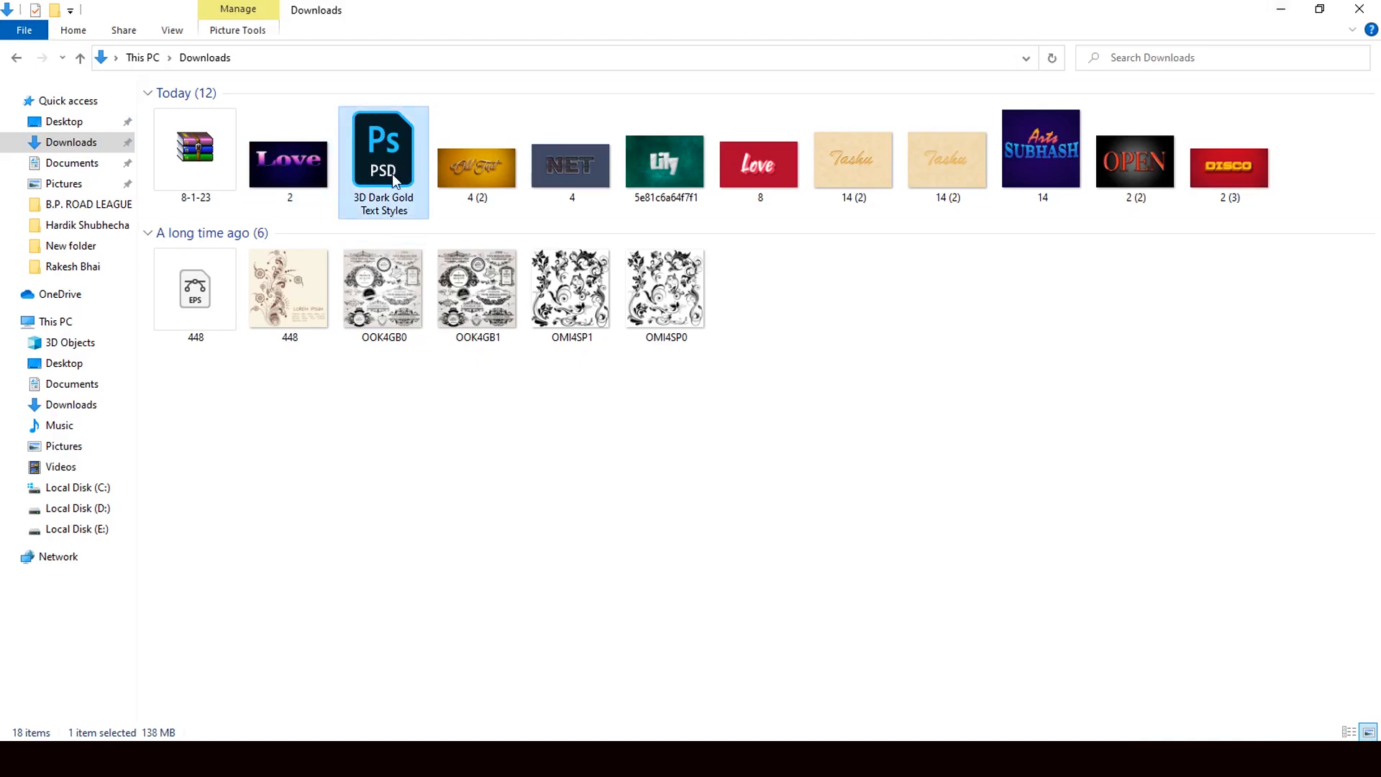
drag(395, 180, 659, 501)
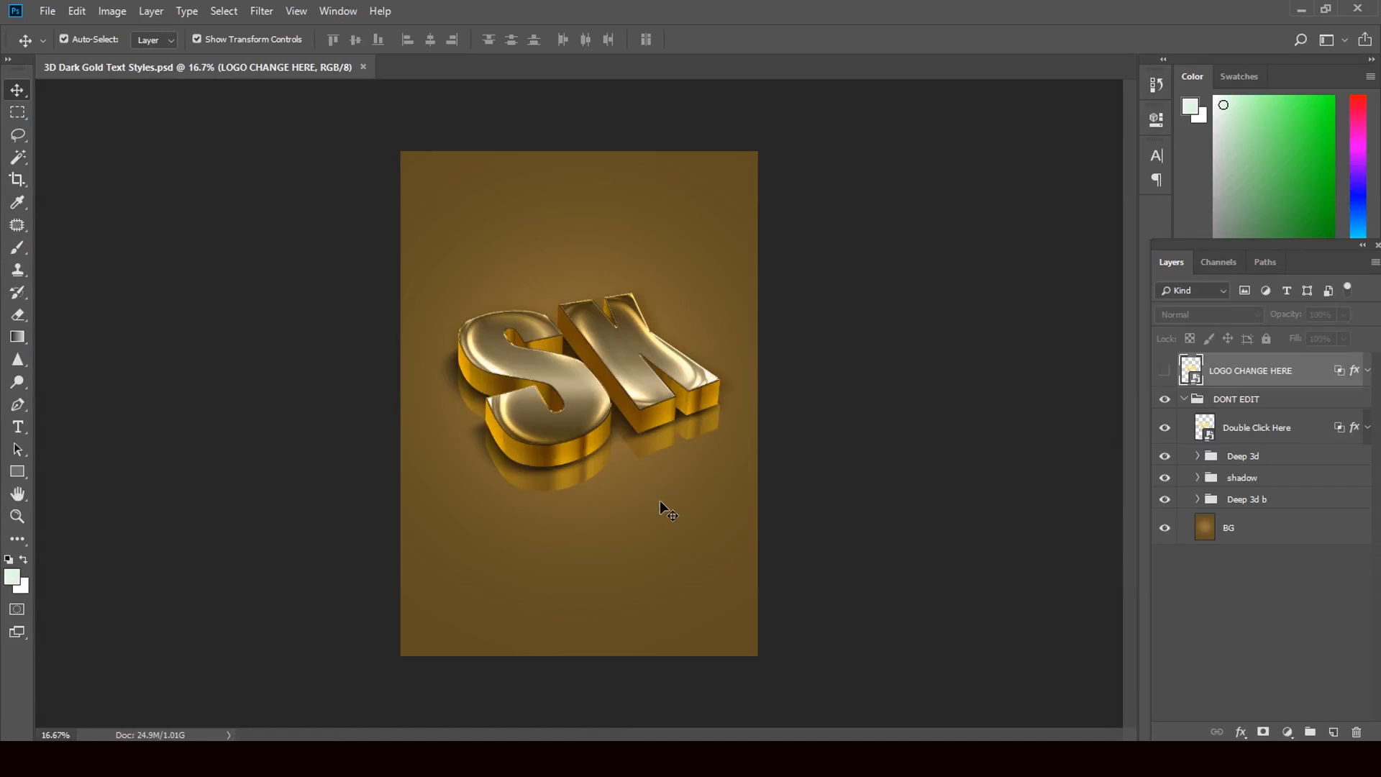
Replace the text inside the LOGO CHANGE HERE smart object with "PK", then save and close the smart object.
double_click(1200, 389)
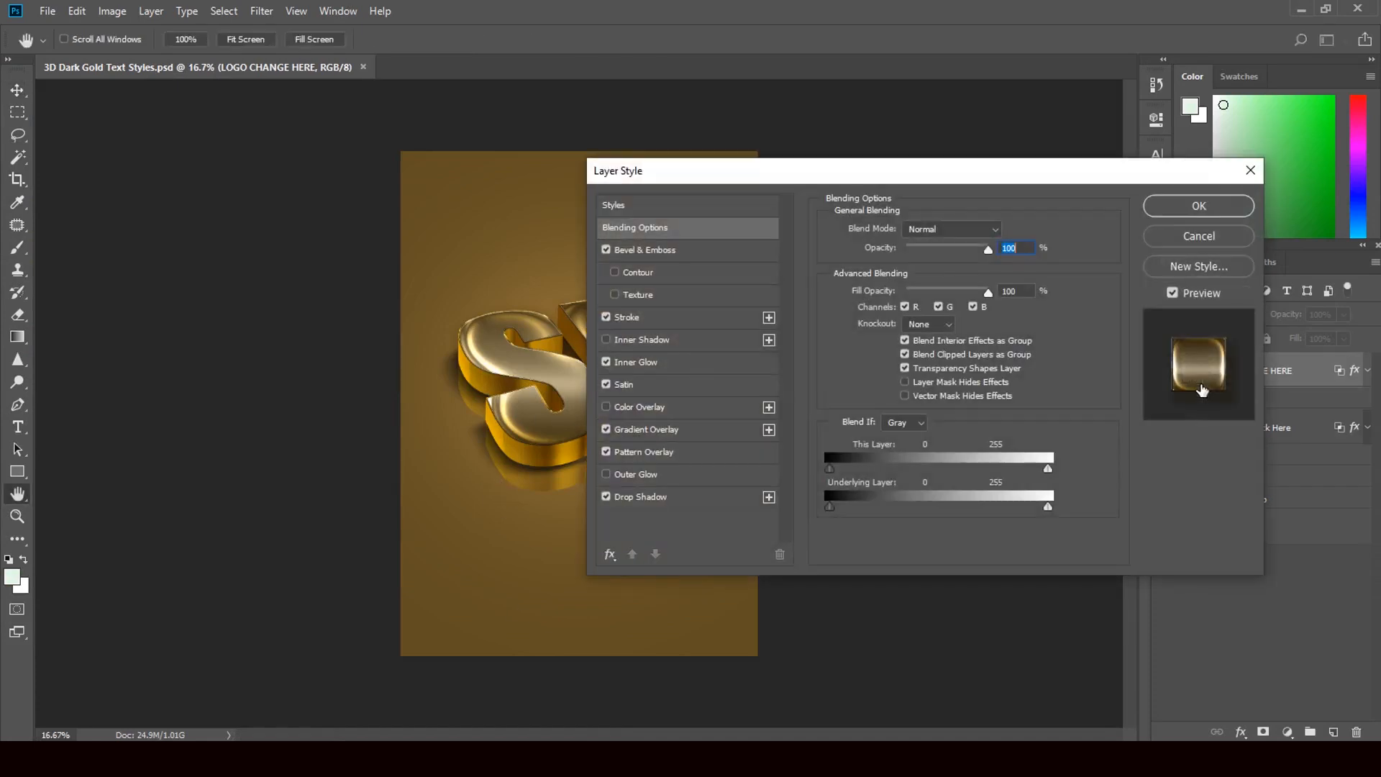
click(1196, 237)
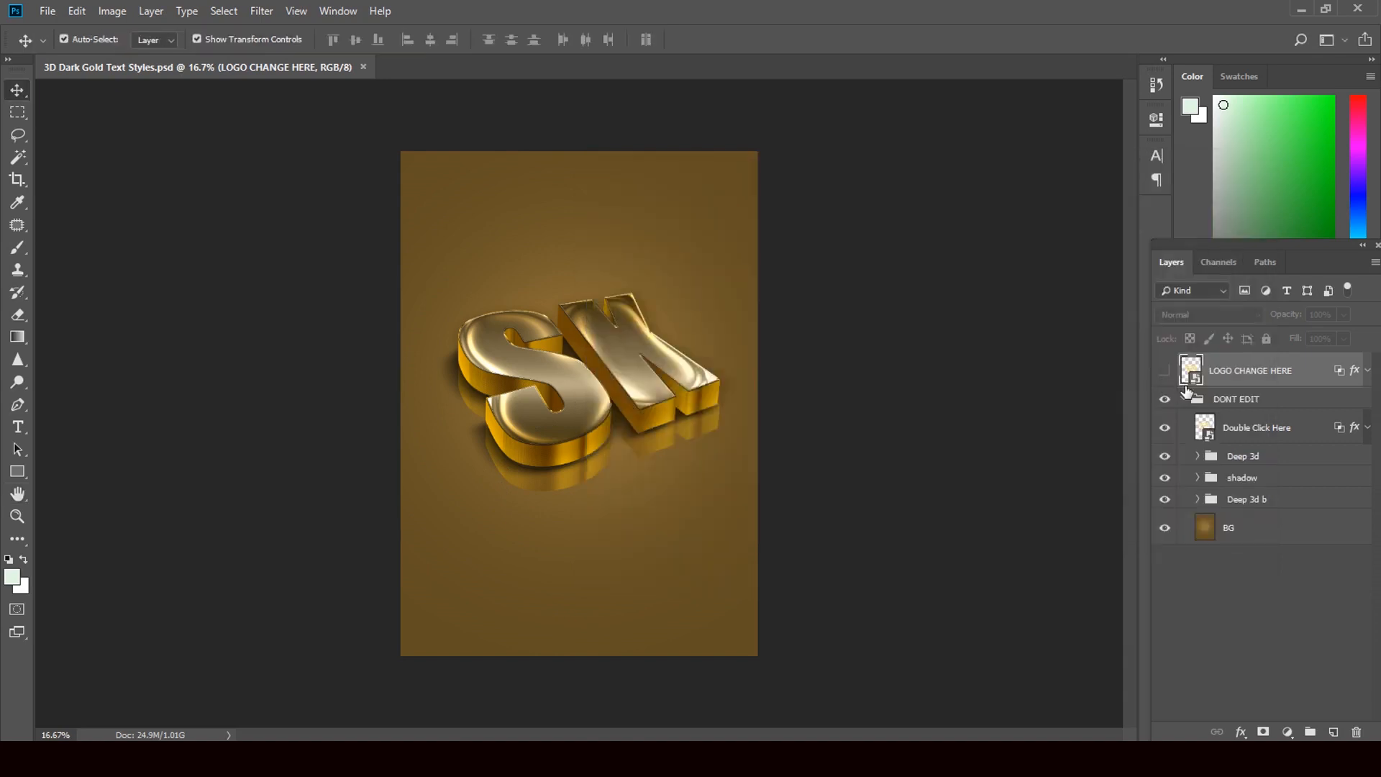
double_click(1190, 371)
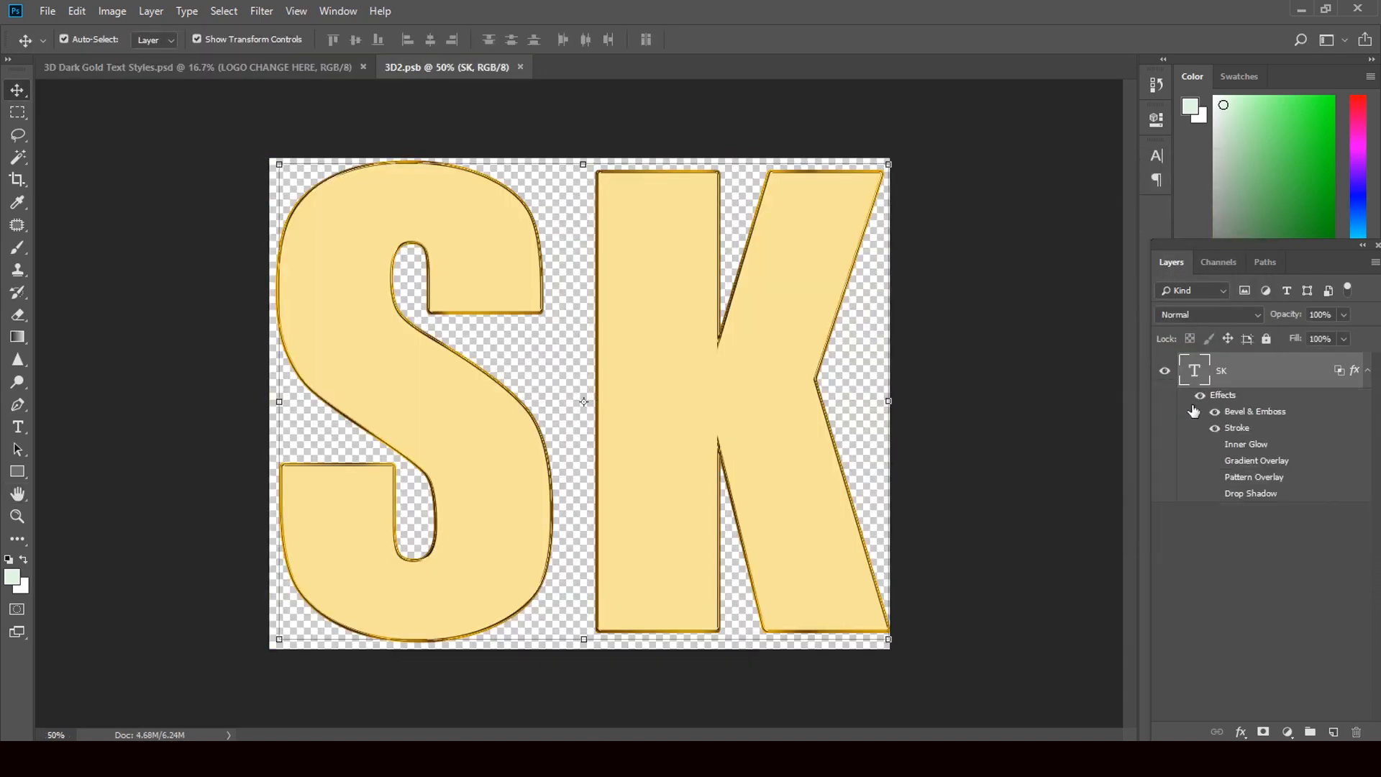
double_click(1195, 371)
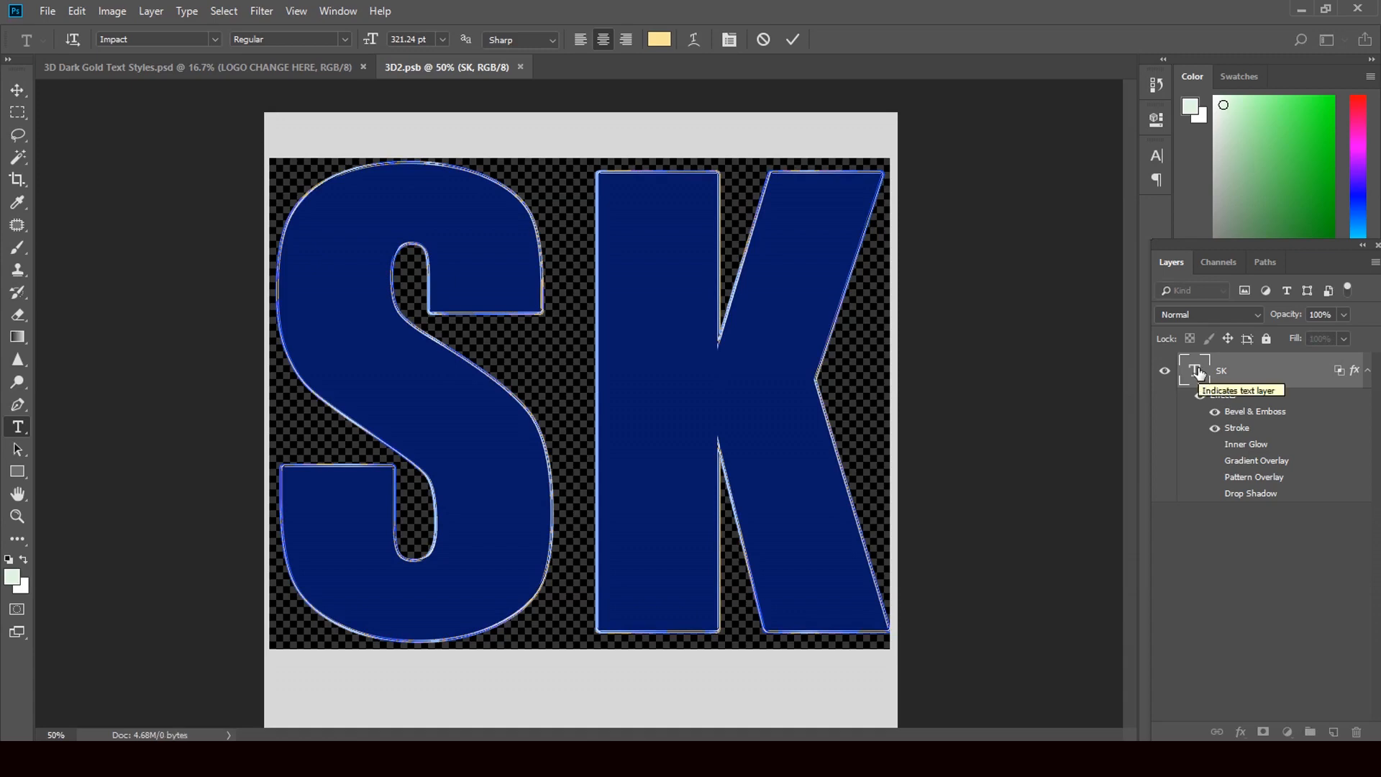
text(PK)
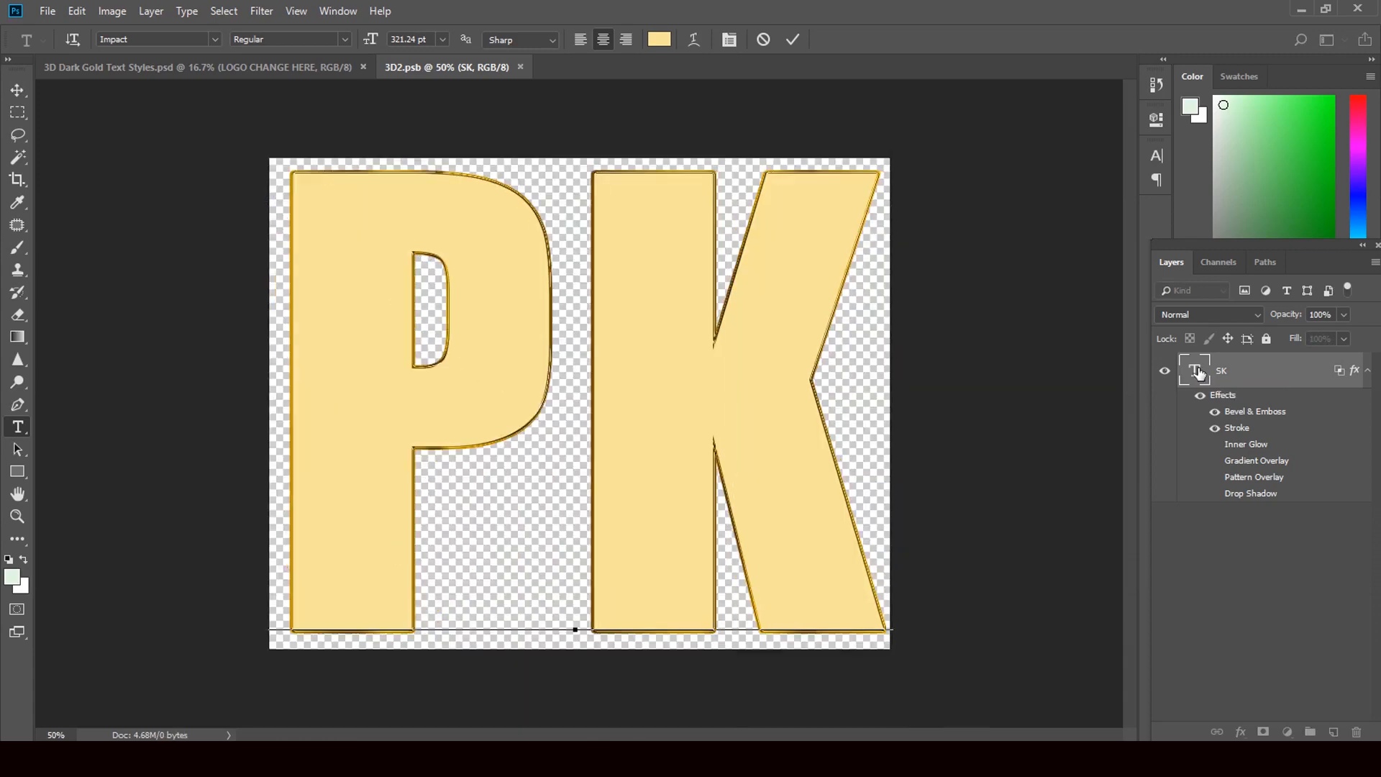
click(18, 90)
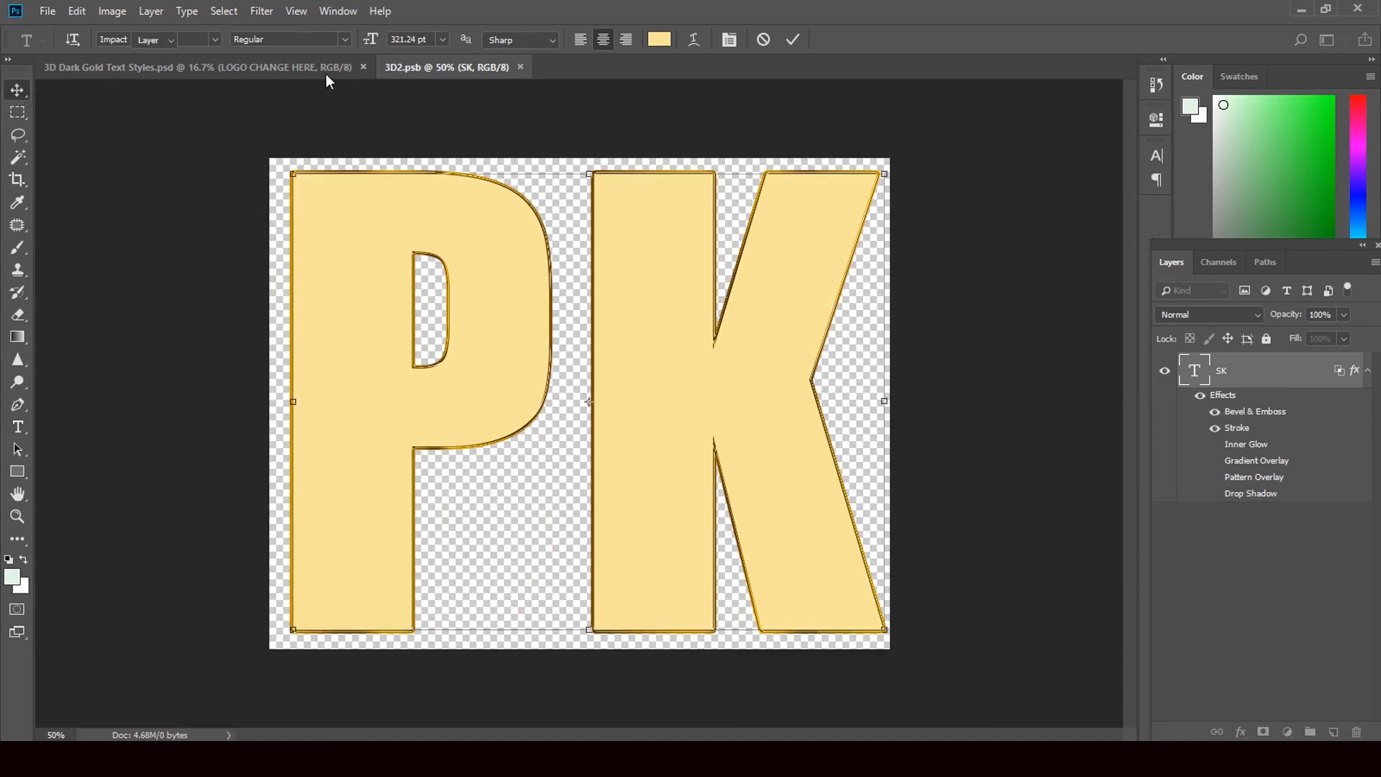
click(528, 67)
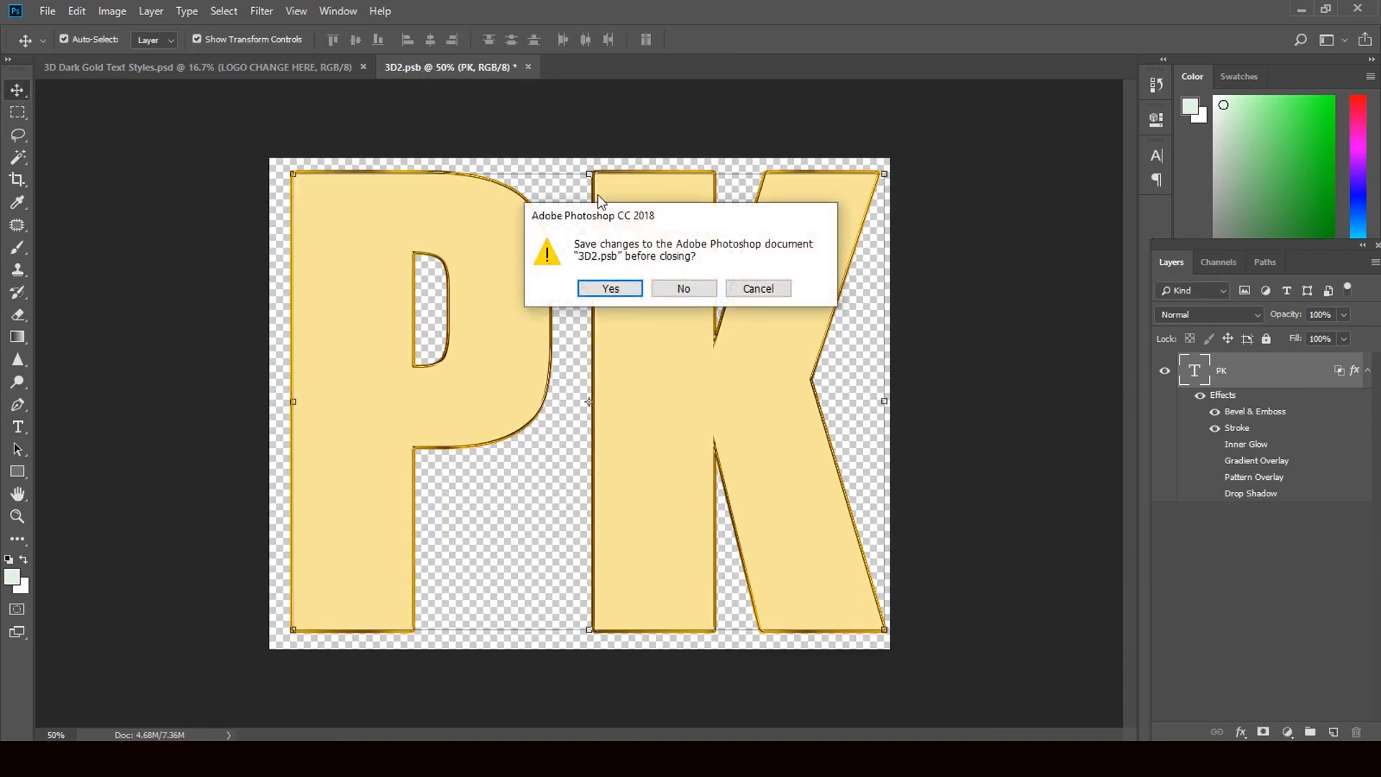
click(622, 289)
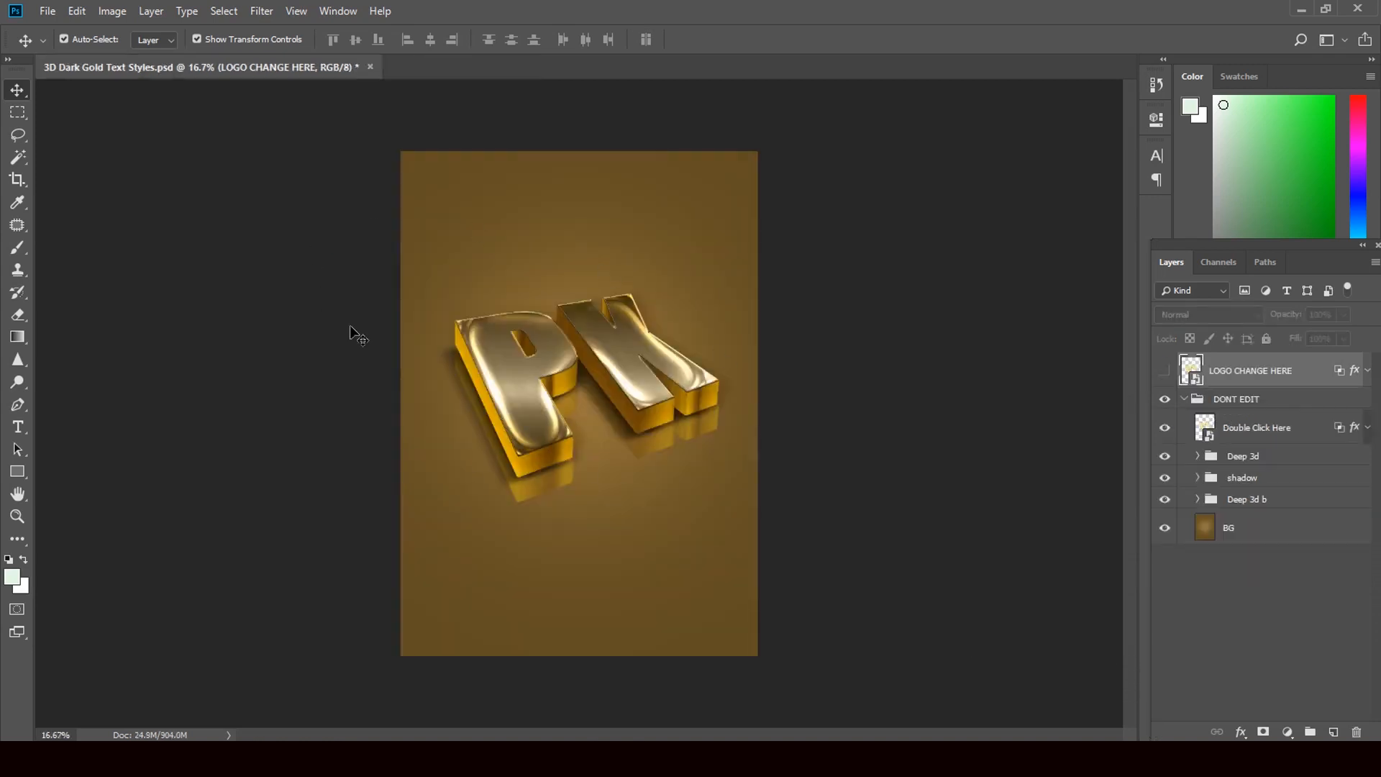
Increase the PK text's bevel size to just under 73 px in the Deep 3d group's 3D copy 2 smart object, then save and close it.
click(1198, 456)
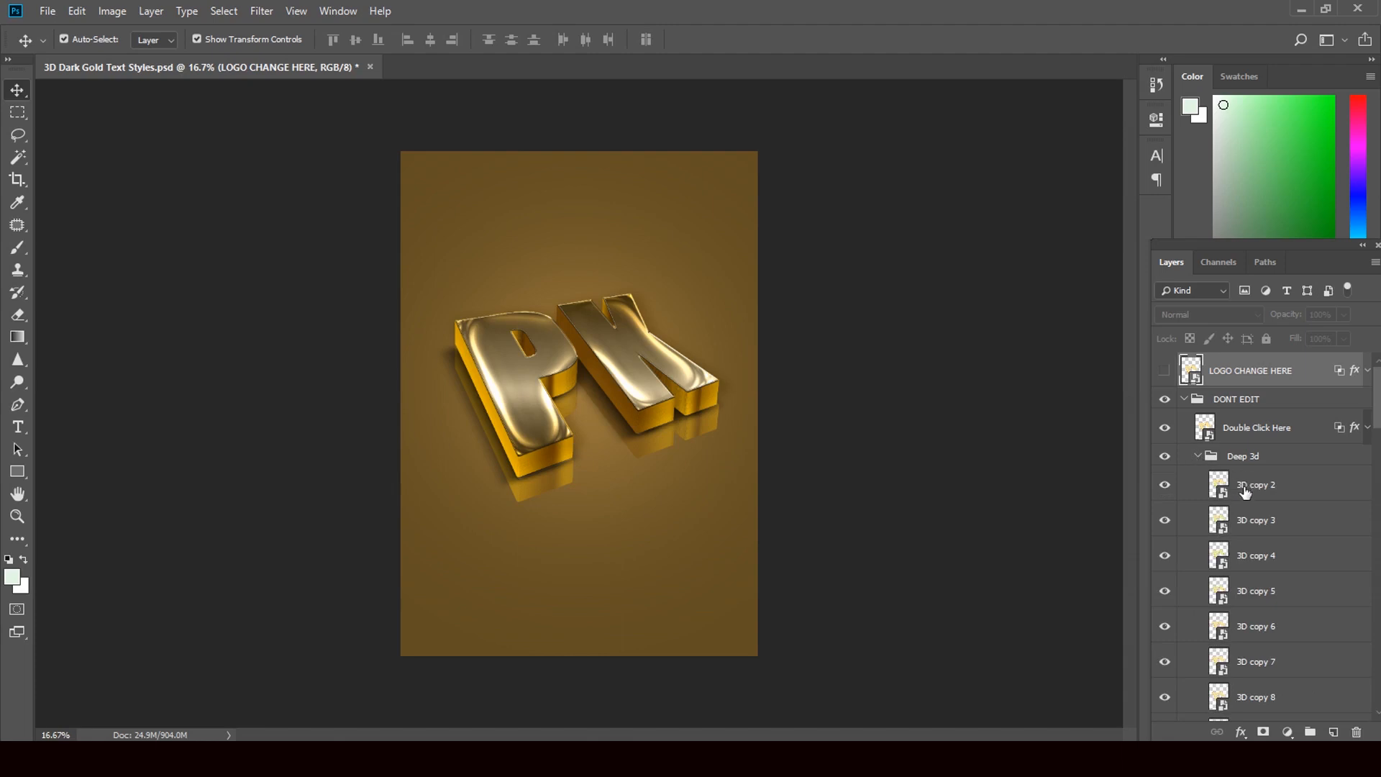
double_click(1221, 493)
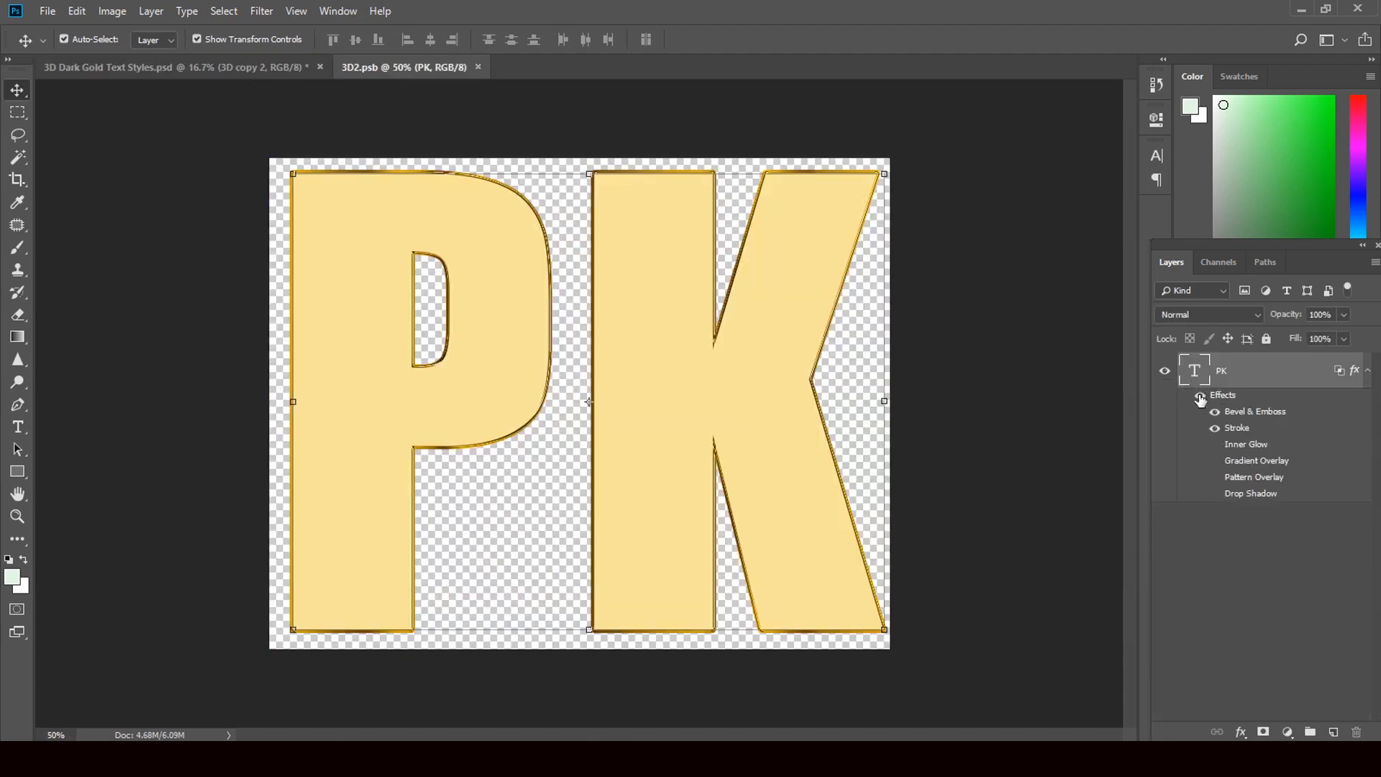
double_click(1234, 414)
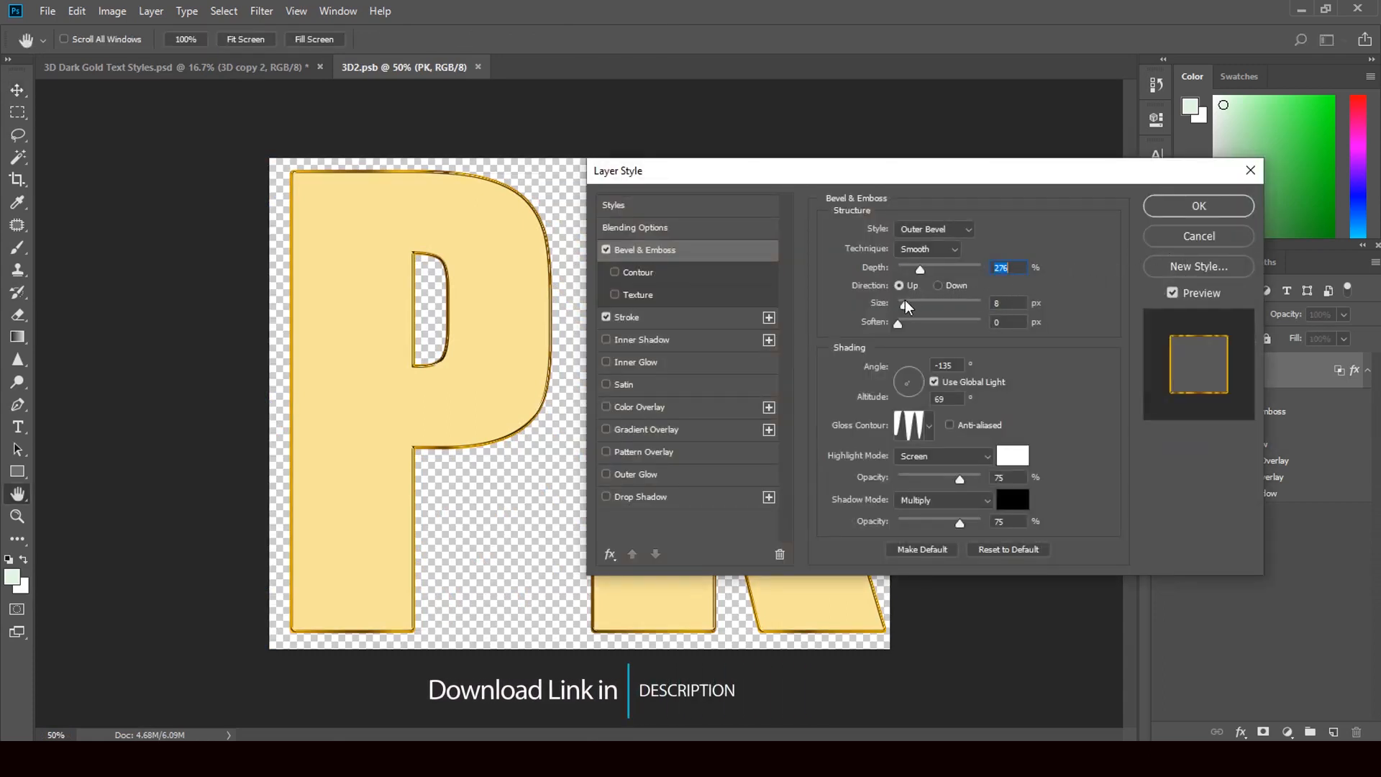
drag(904, 302, 951, 303)
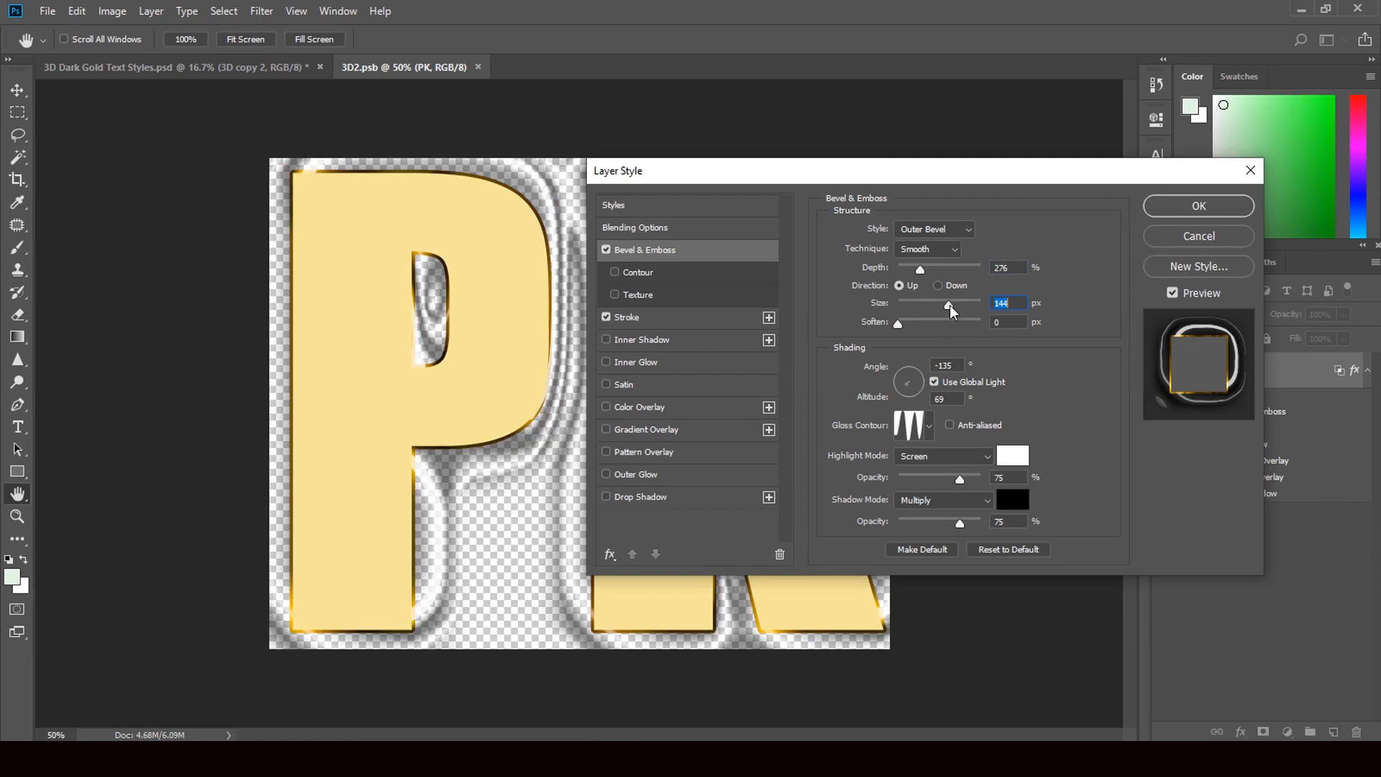
mouse_move(949, 305)
mouse_down()
mouse_move(914, 307)
mouse_move(926, 306)
mouse_up()
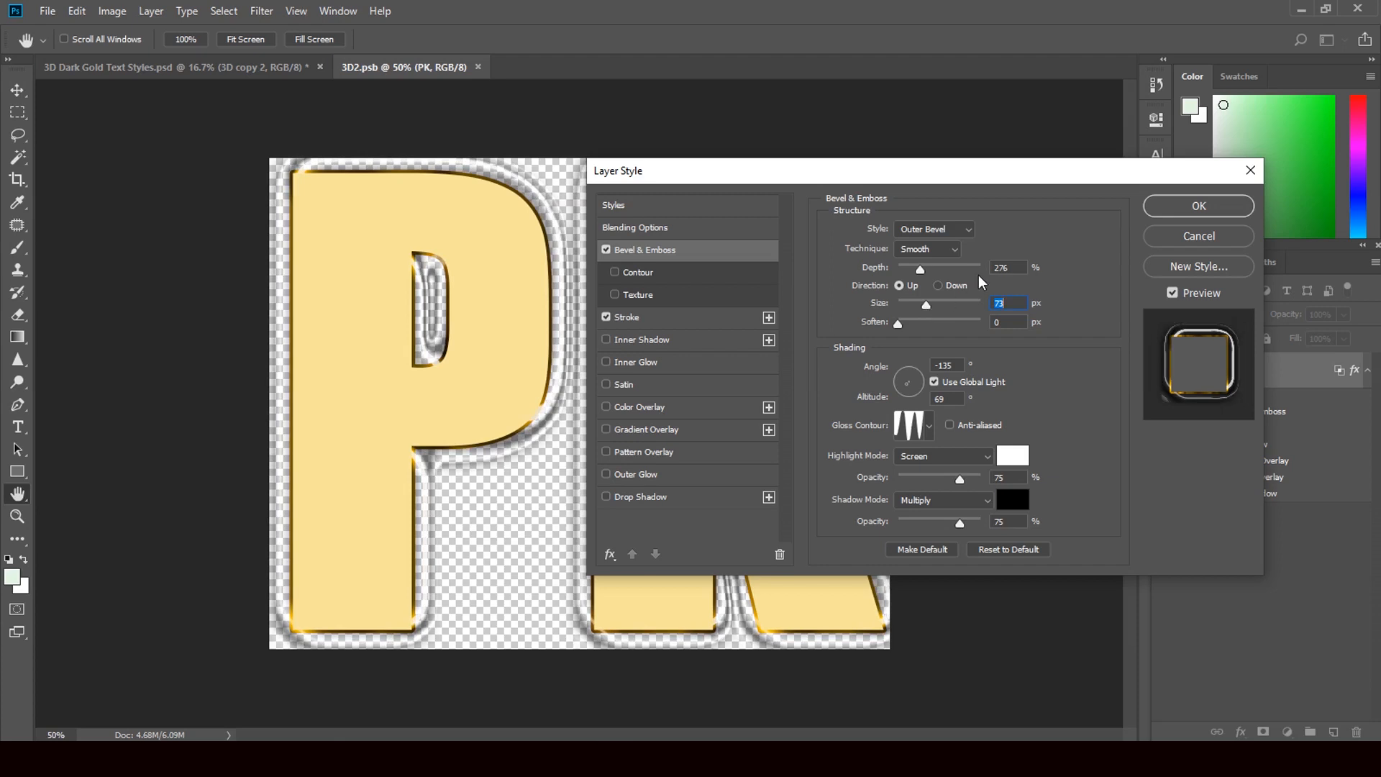
mouse_move(926, 304)
mouse_down()
mouse_move(942, 305)
mouse_move(922, 305)
mouse_up()
click(1198, 206)
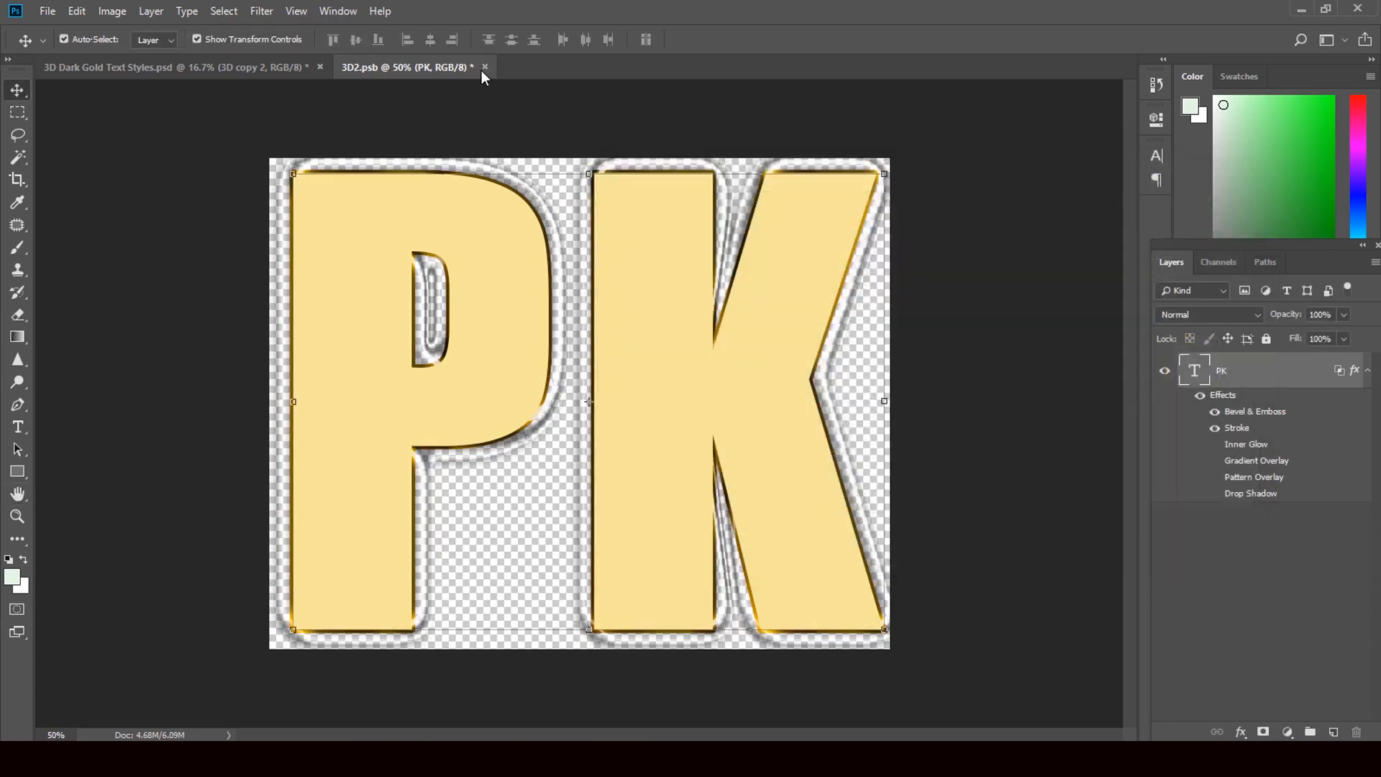
click(486, 67)
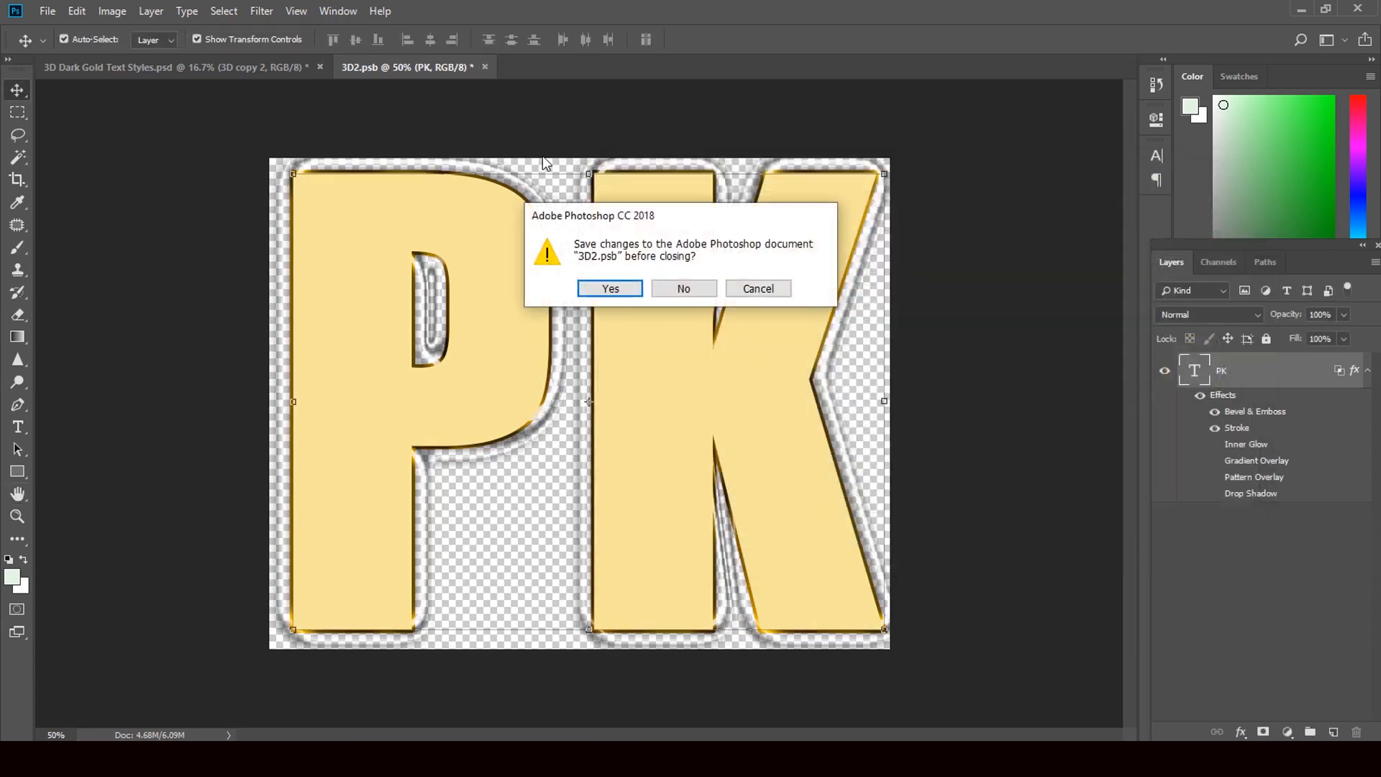
click(610, 288)
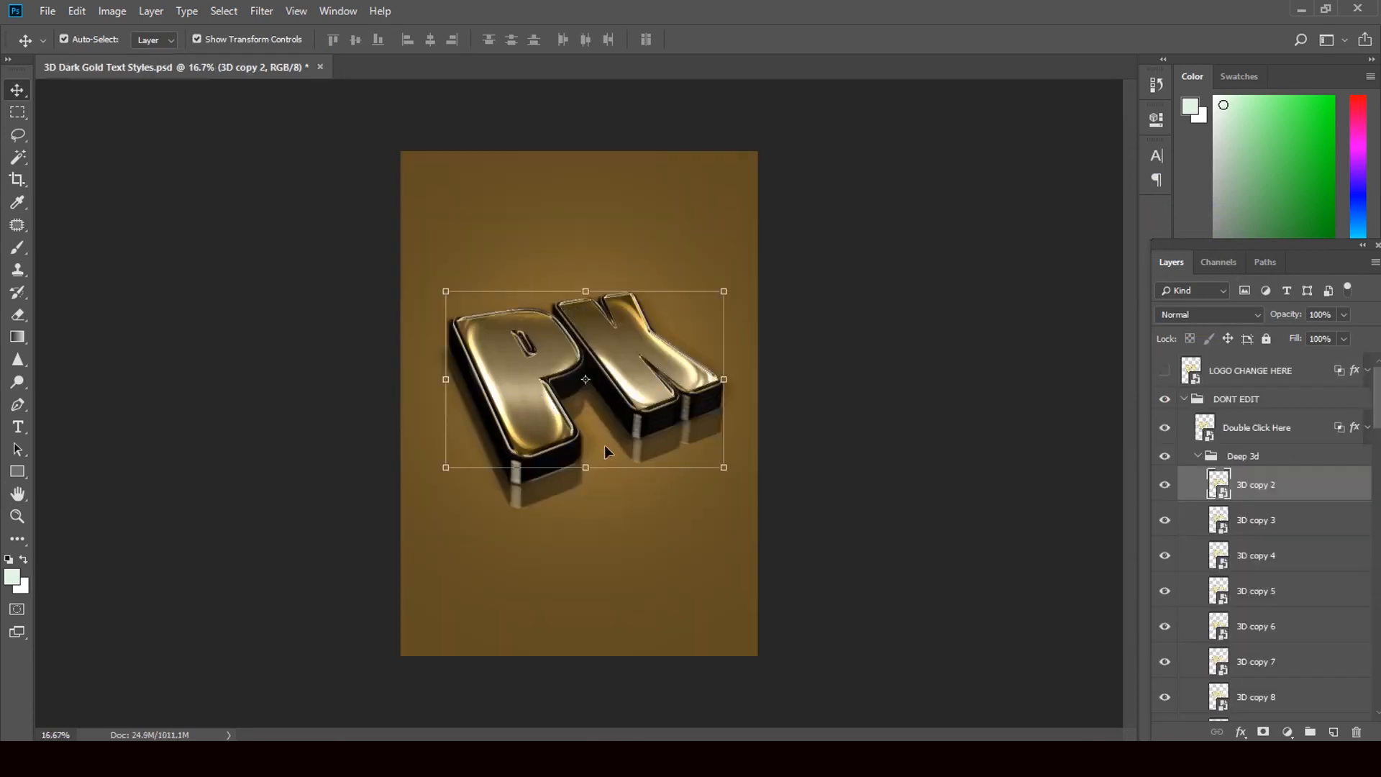
Close 3D Dark Gold Text Styles without saving and open the Old Text file 4 (2) from the Downloads folder in Photoshop.
click(320, 67)
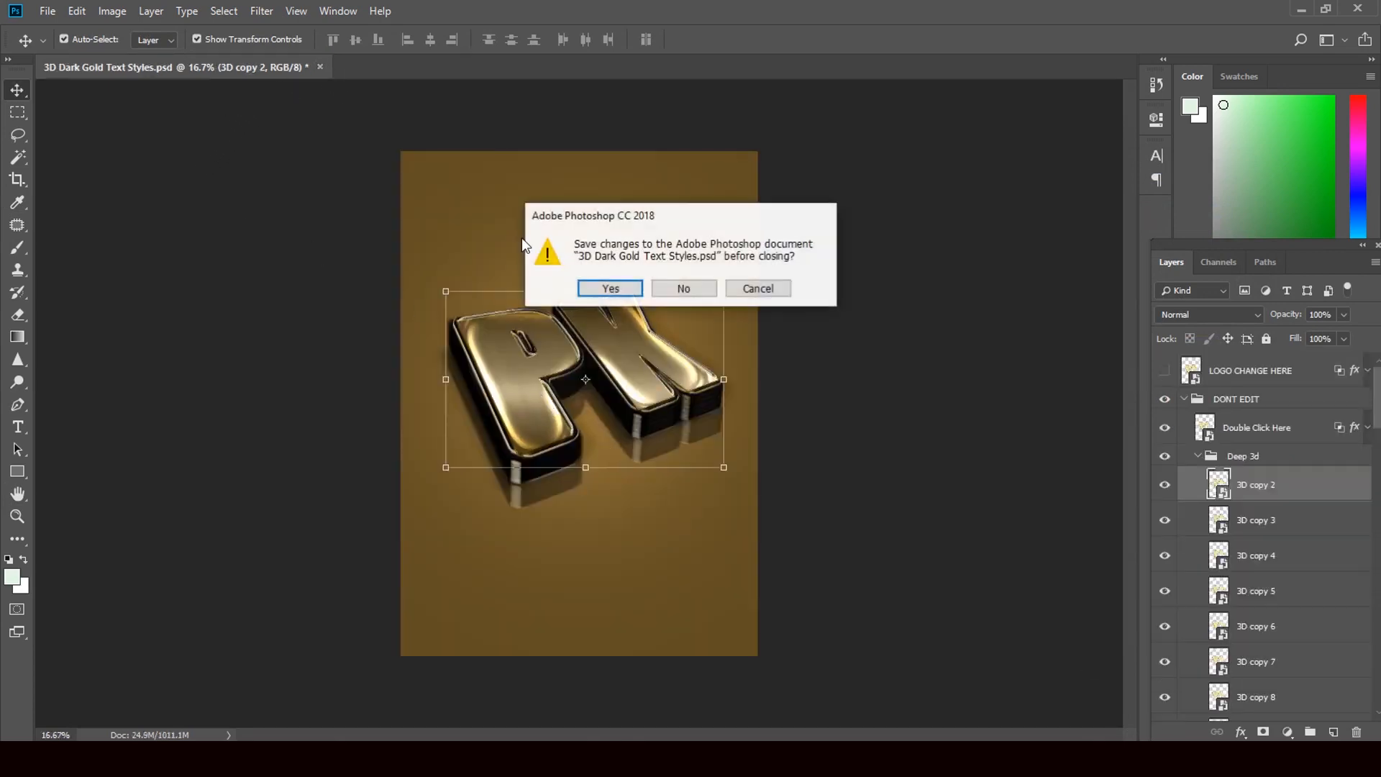
click(667, 293)
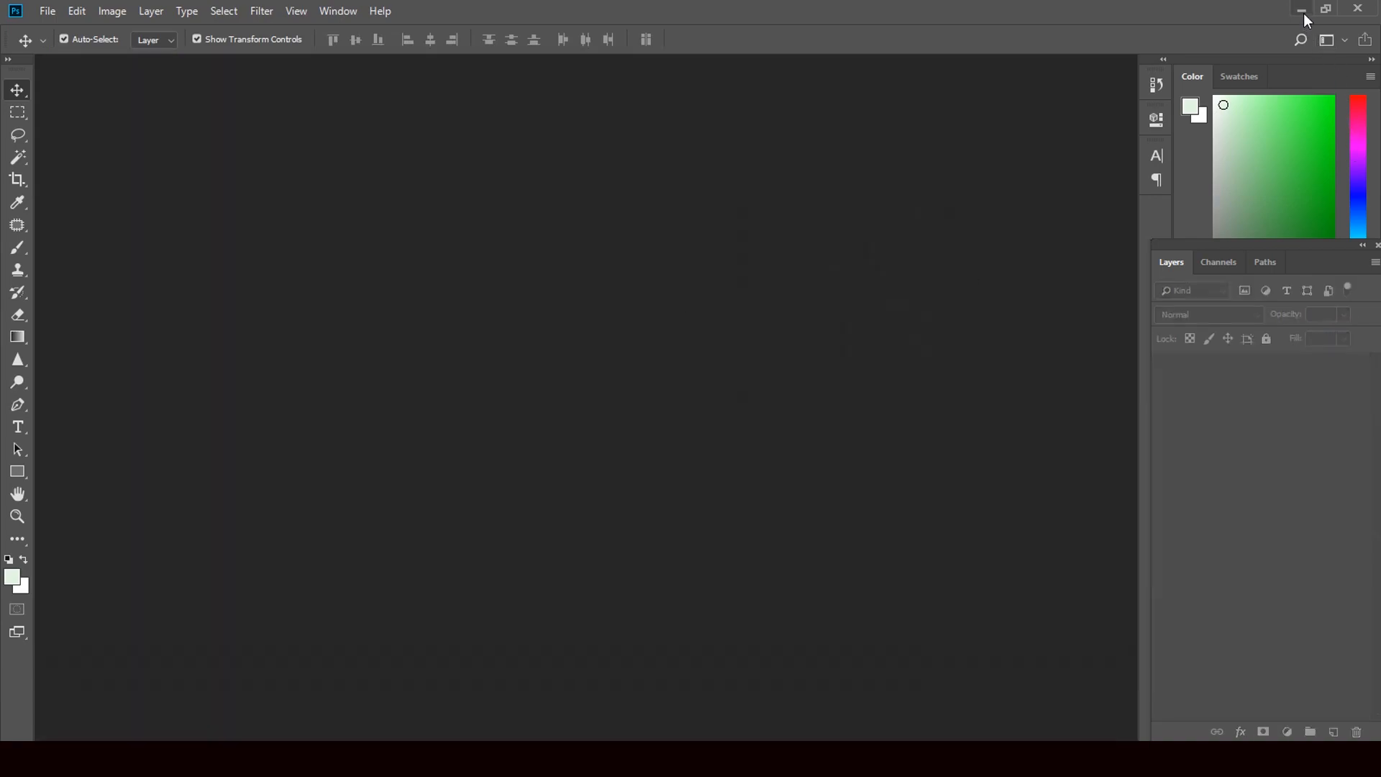
click(1302, 11)
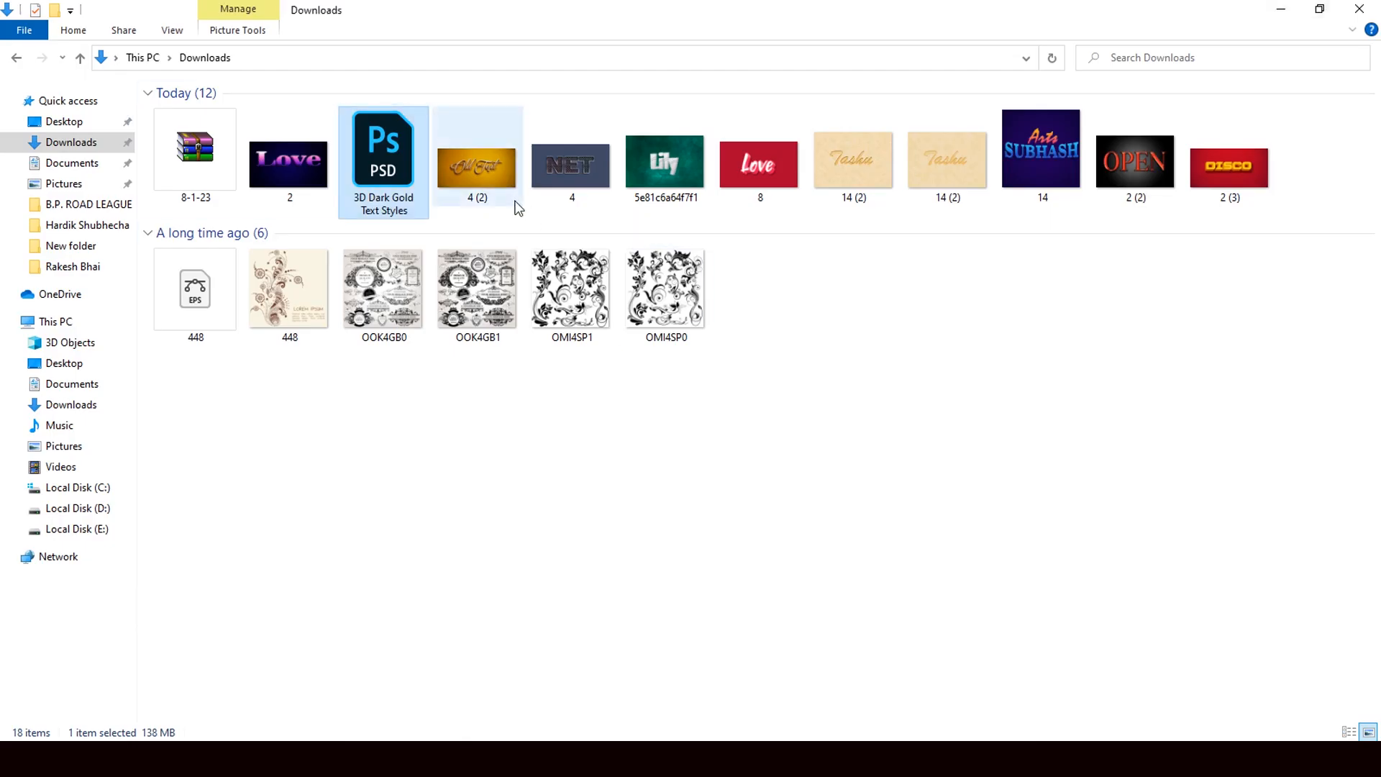
drag(473, 171, 667, 395)
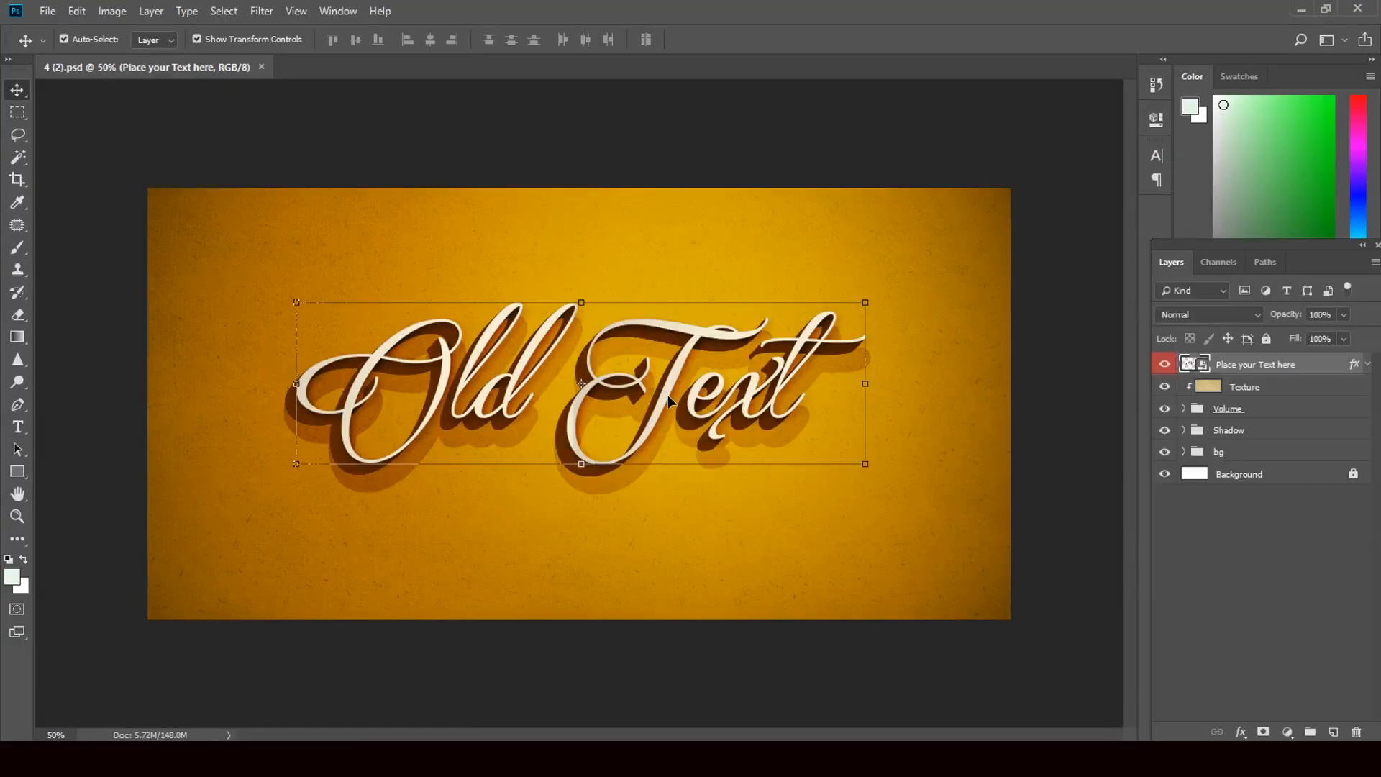
Replace the text inside the Place your Text here smart object with "New Text", then save and close the smart object.
double_click(1200, 365)
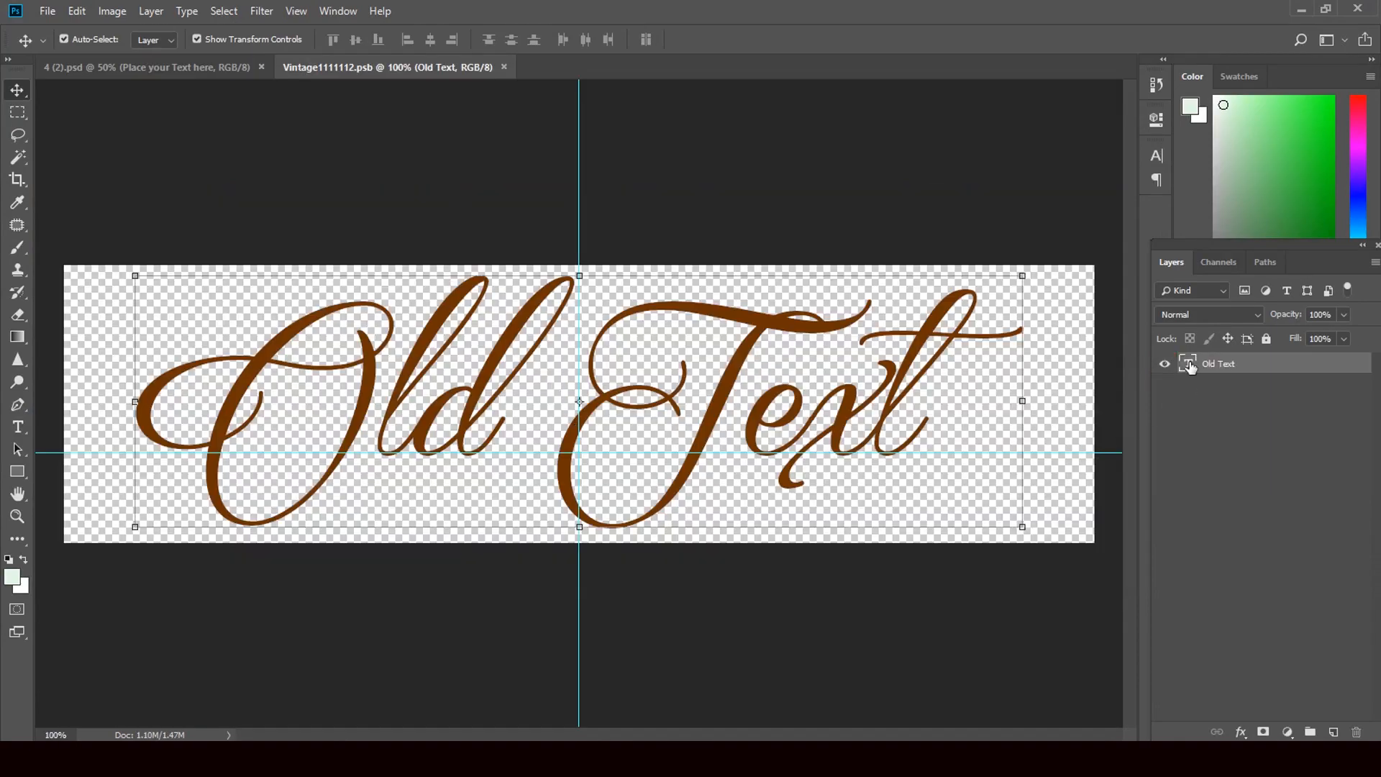
double_click(1189, 366)
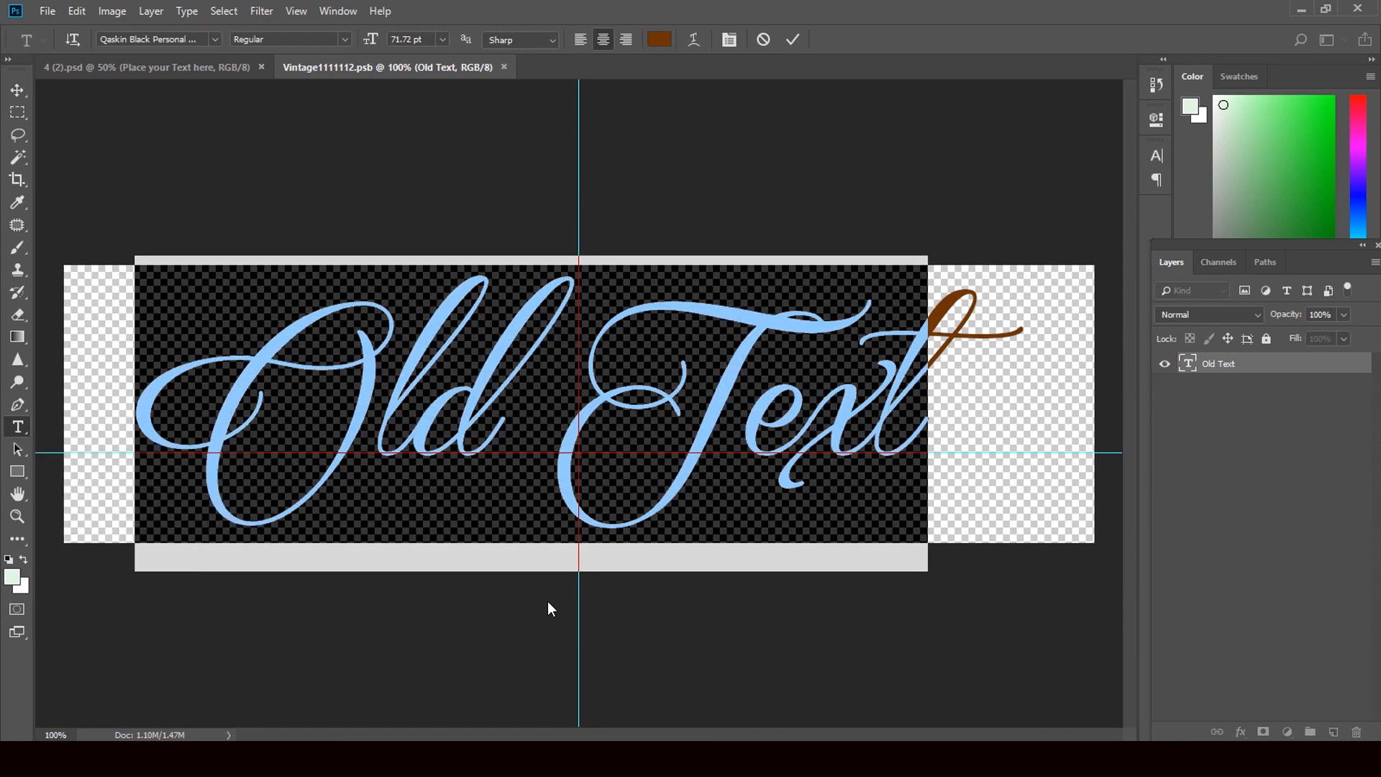
text(New Te)
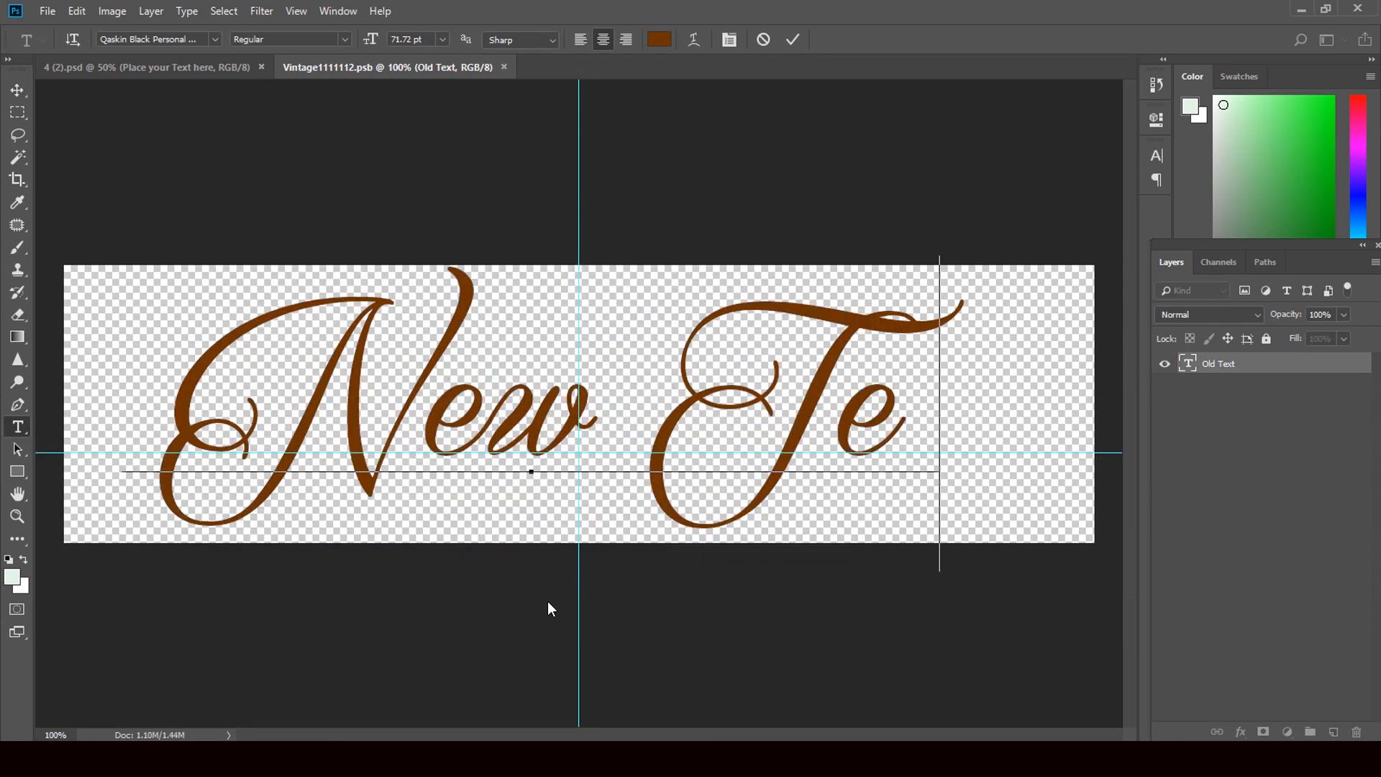
text(xt)
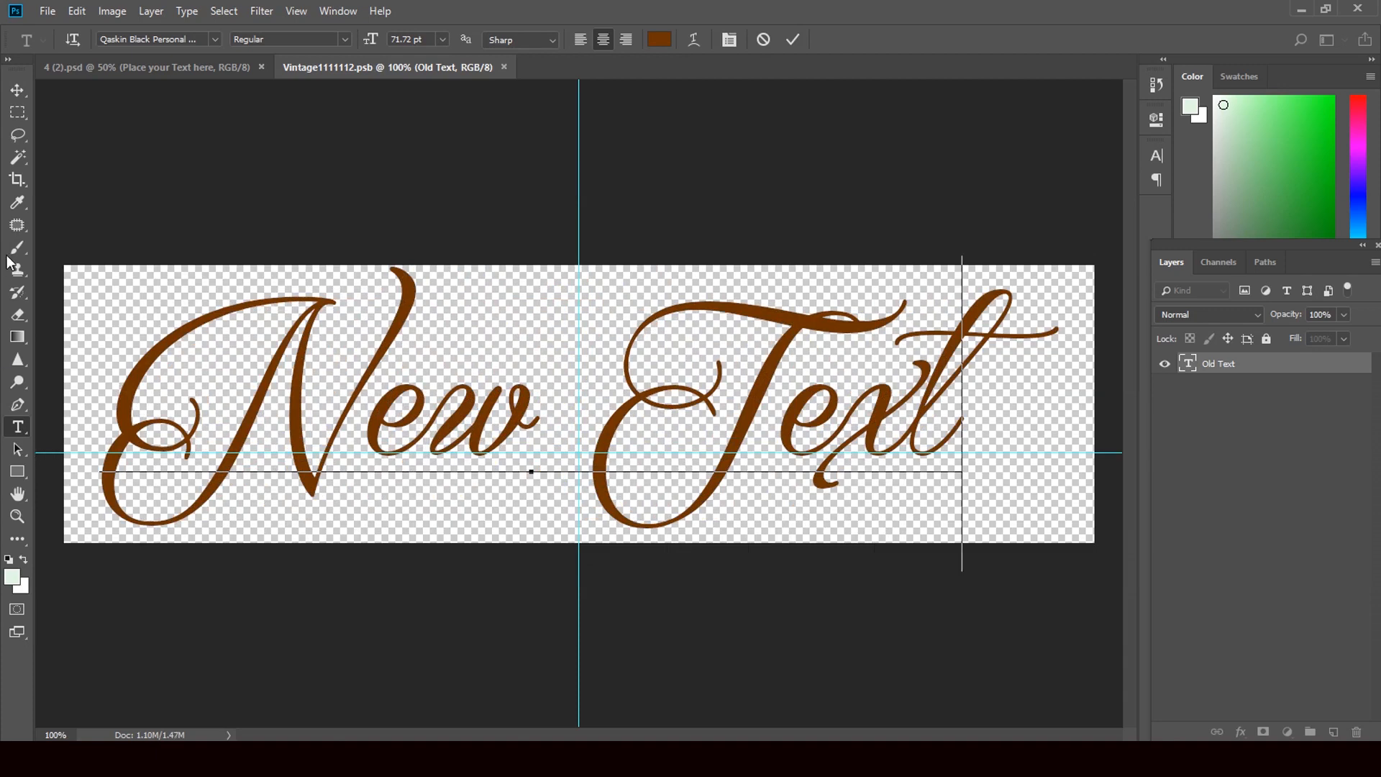
click(18, 91)
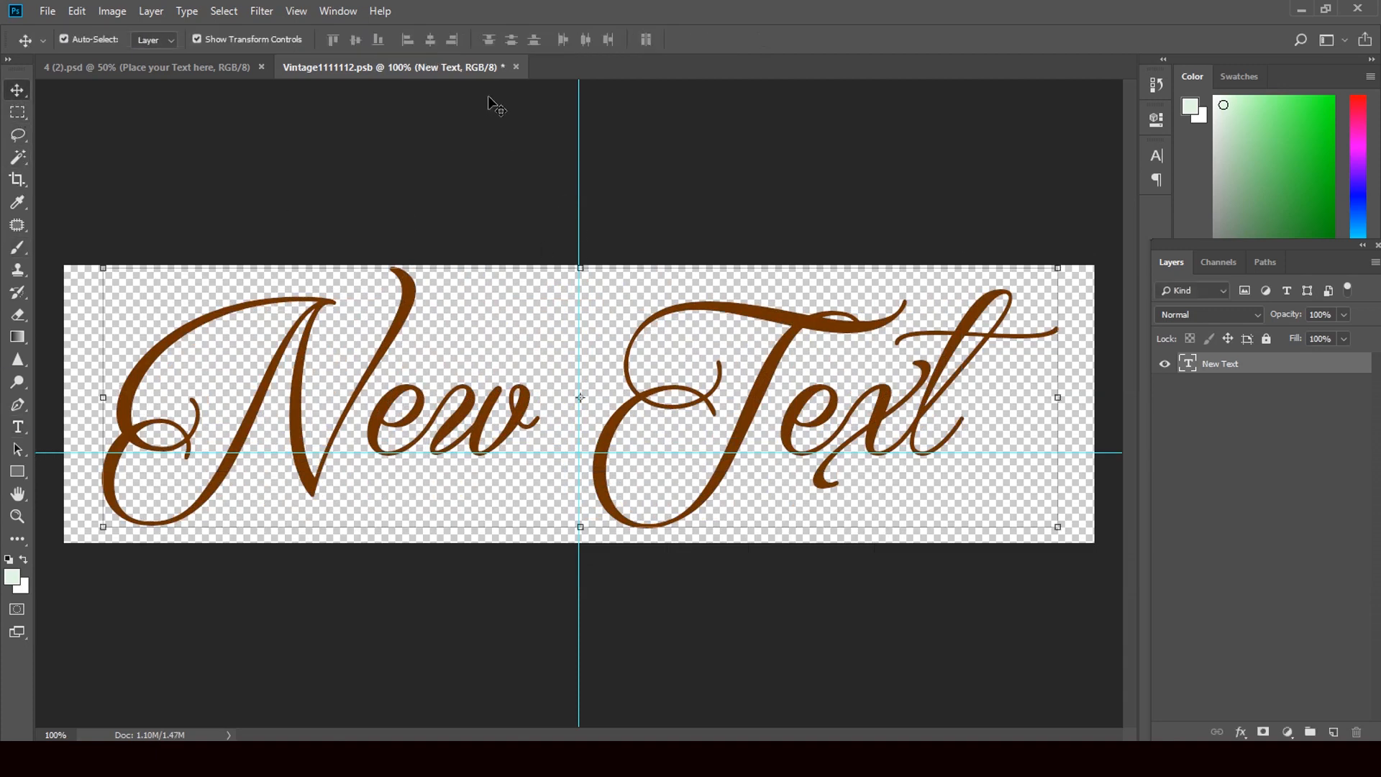
click(516, 67)
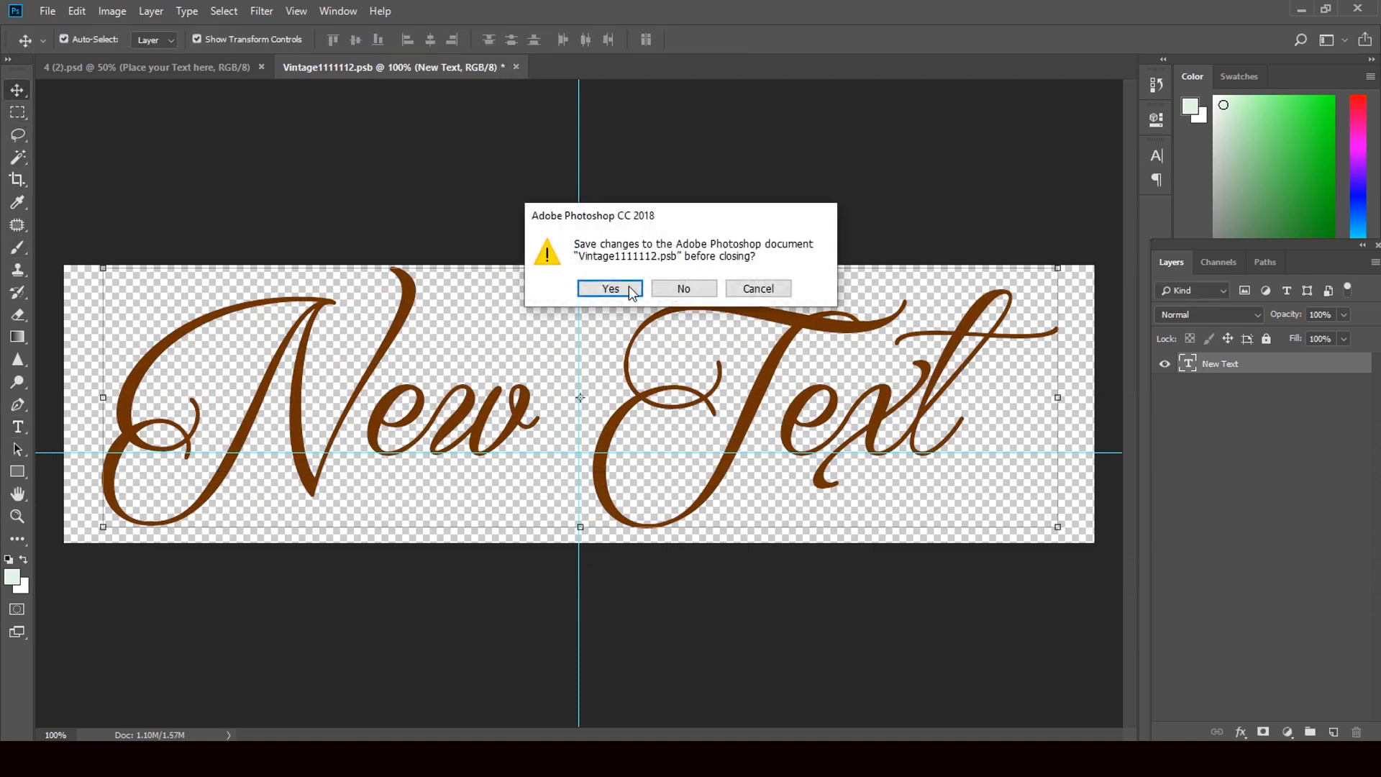
click(610, 289)
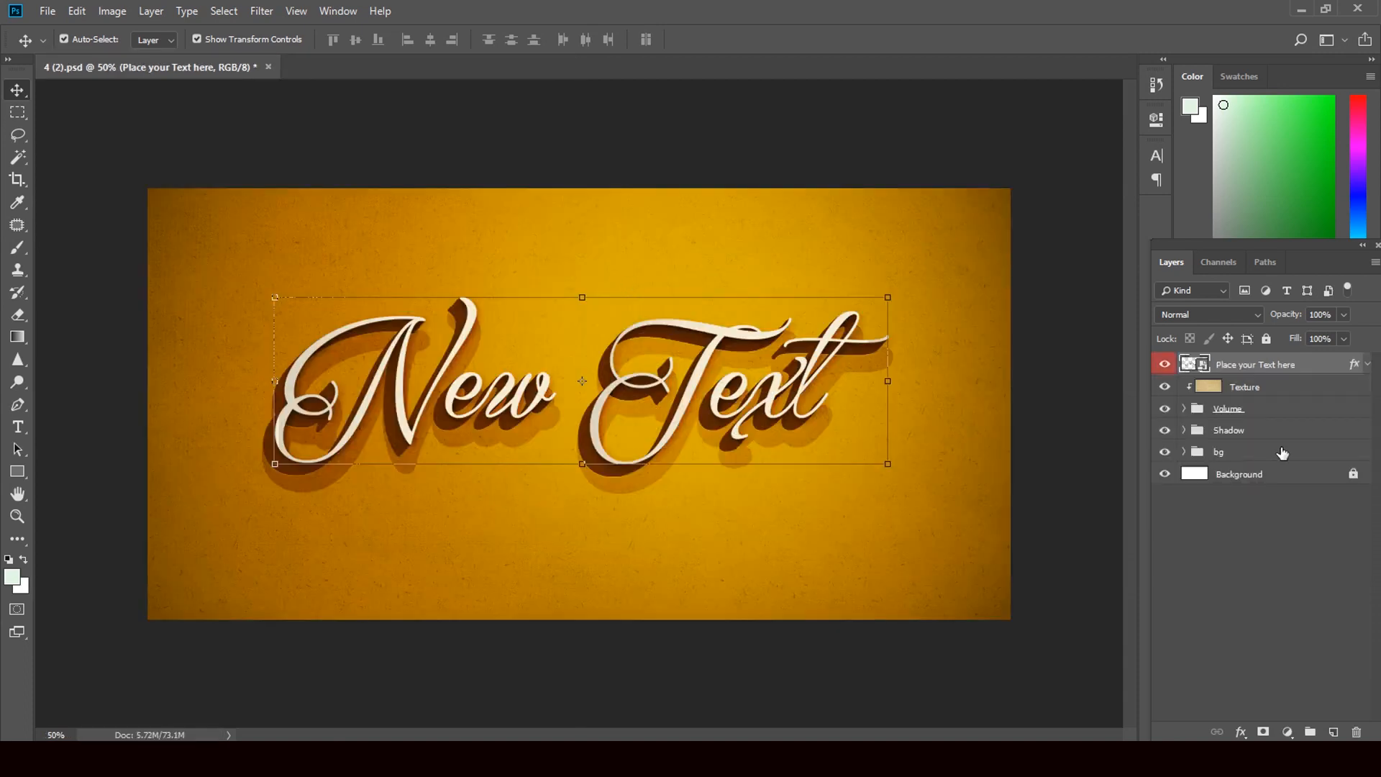
Inspect the Volume and Shadow groups, and switch the Shadow layer's Drop Shadow effect off and on to compare the look.
click(1185, 409)
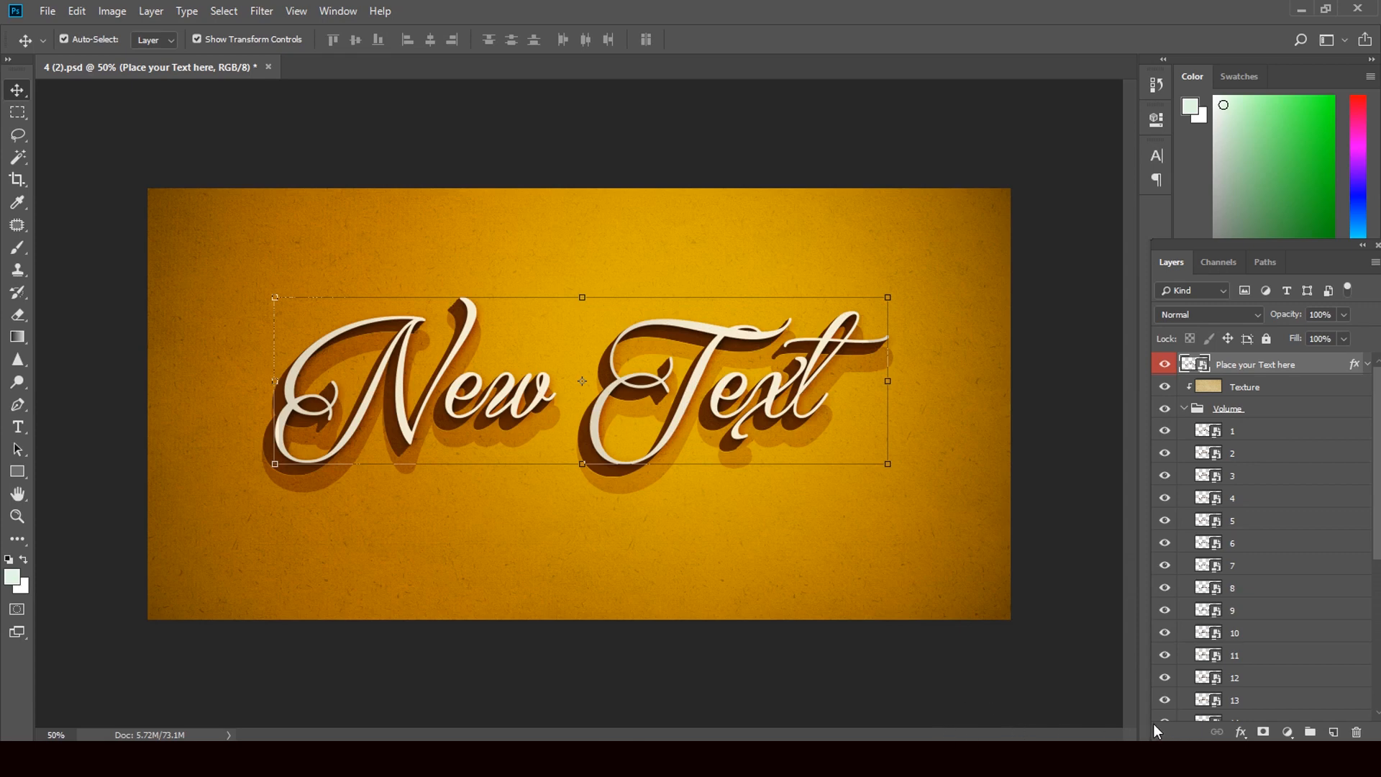
click(1182, 409)
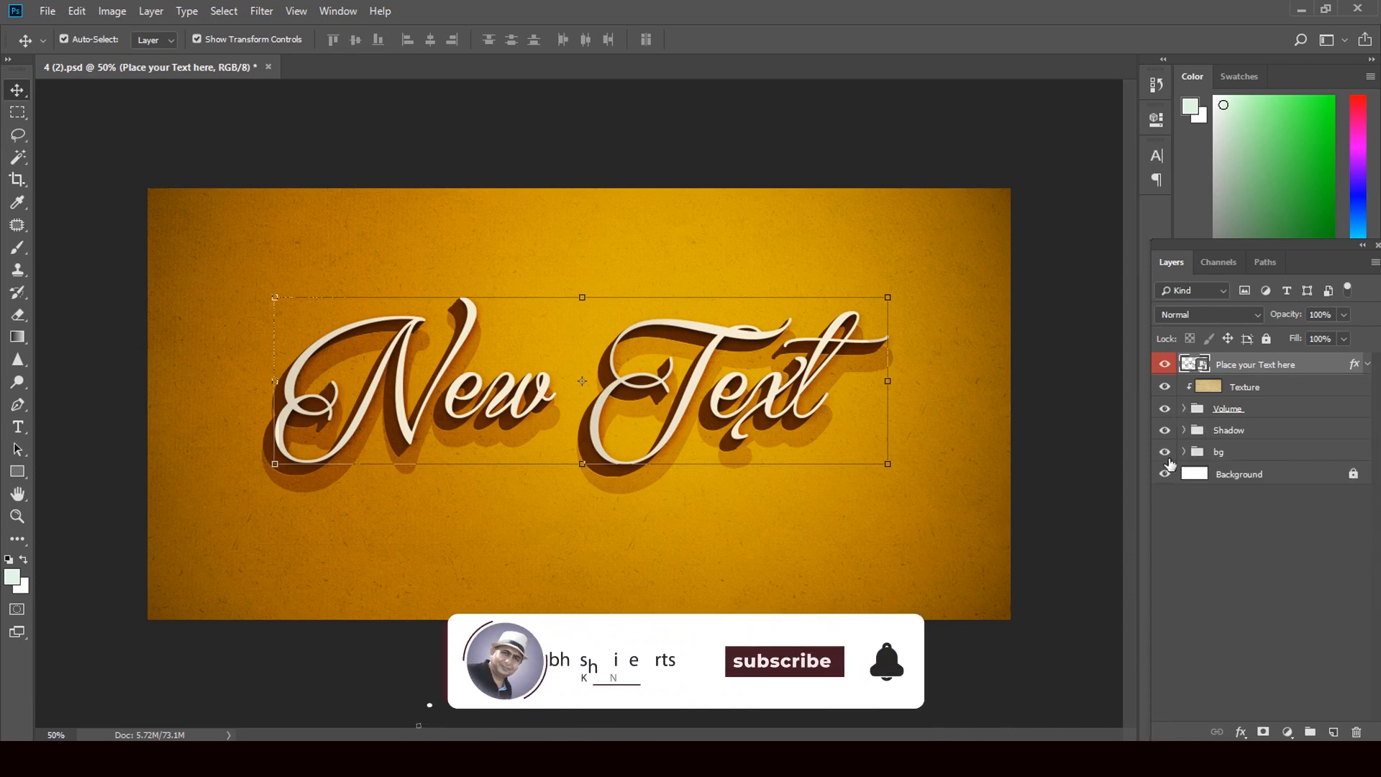
click(1184, 430)
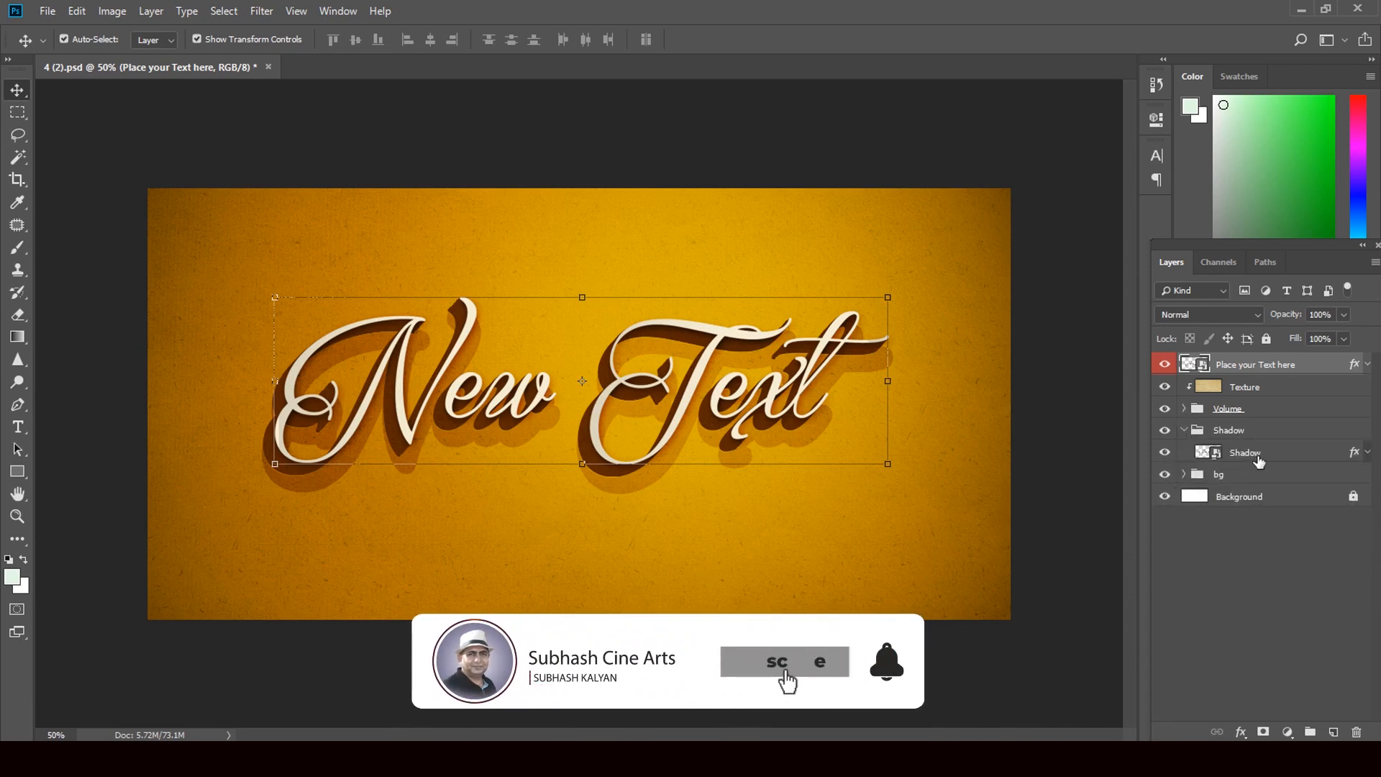
click(1355, 453)
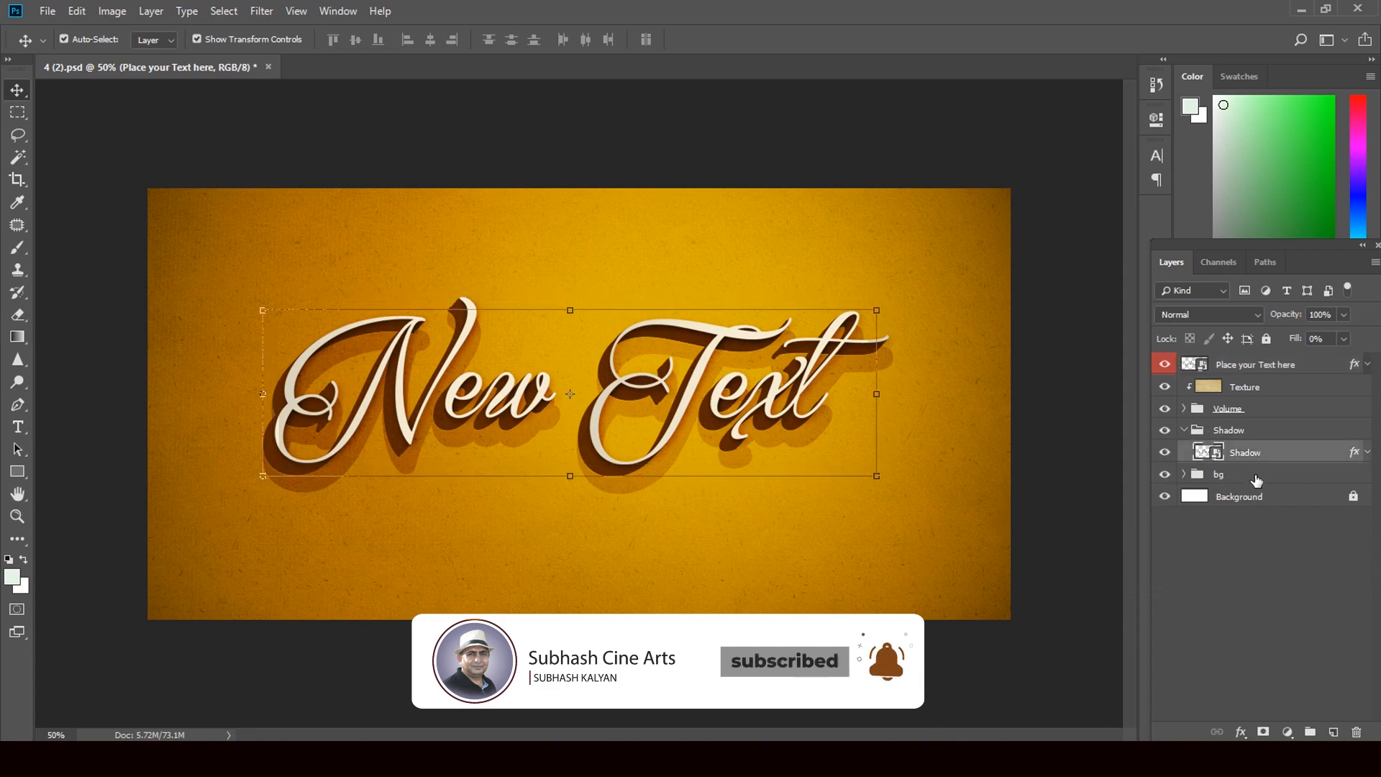
double_click(1355, 453)
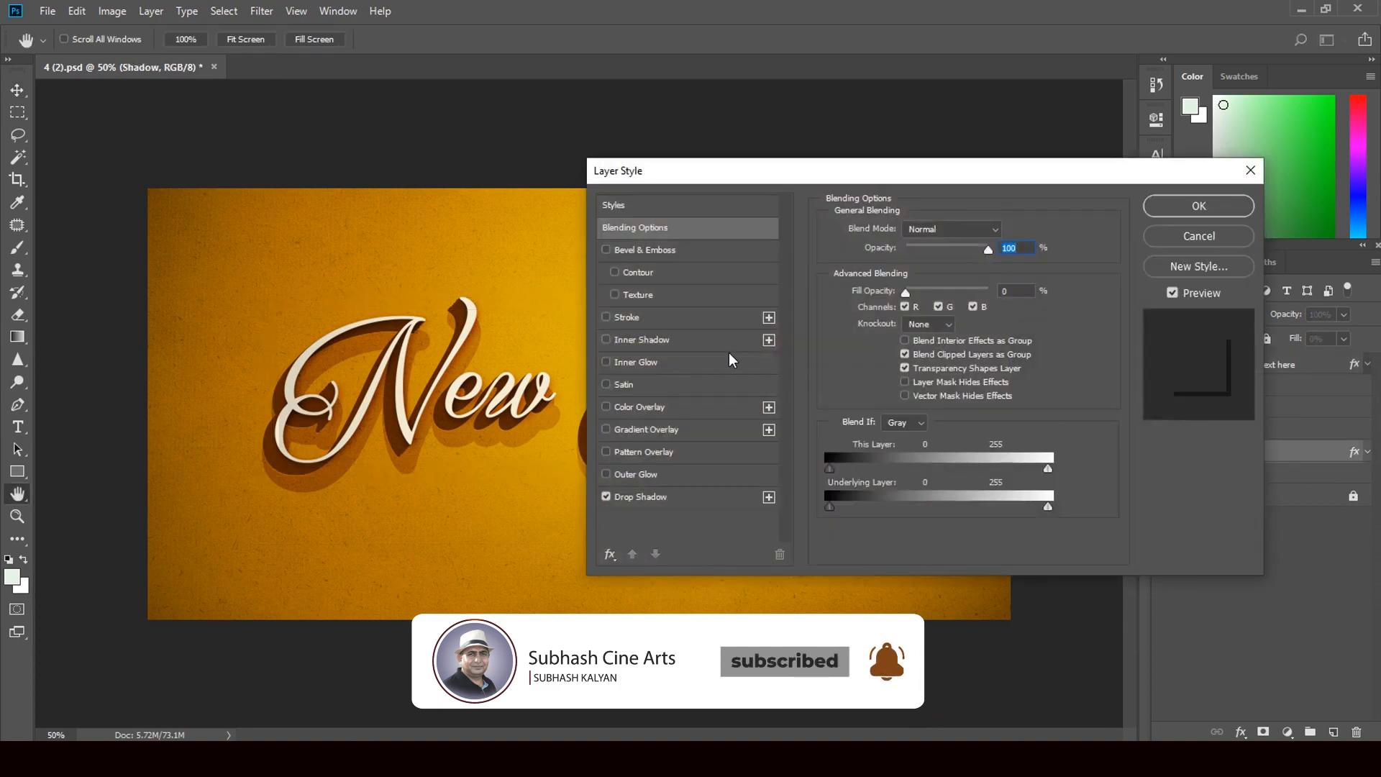
click(651, 495)
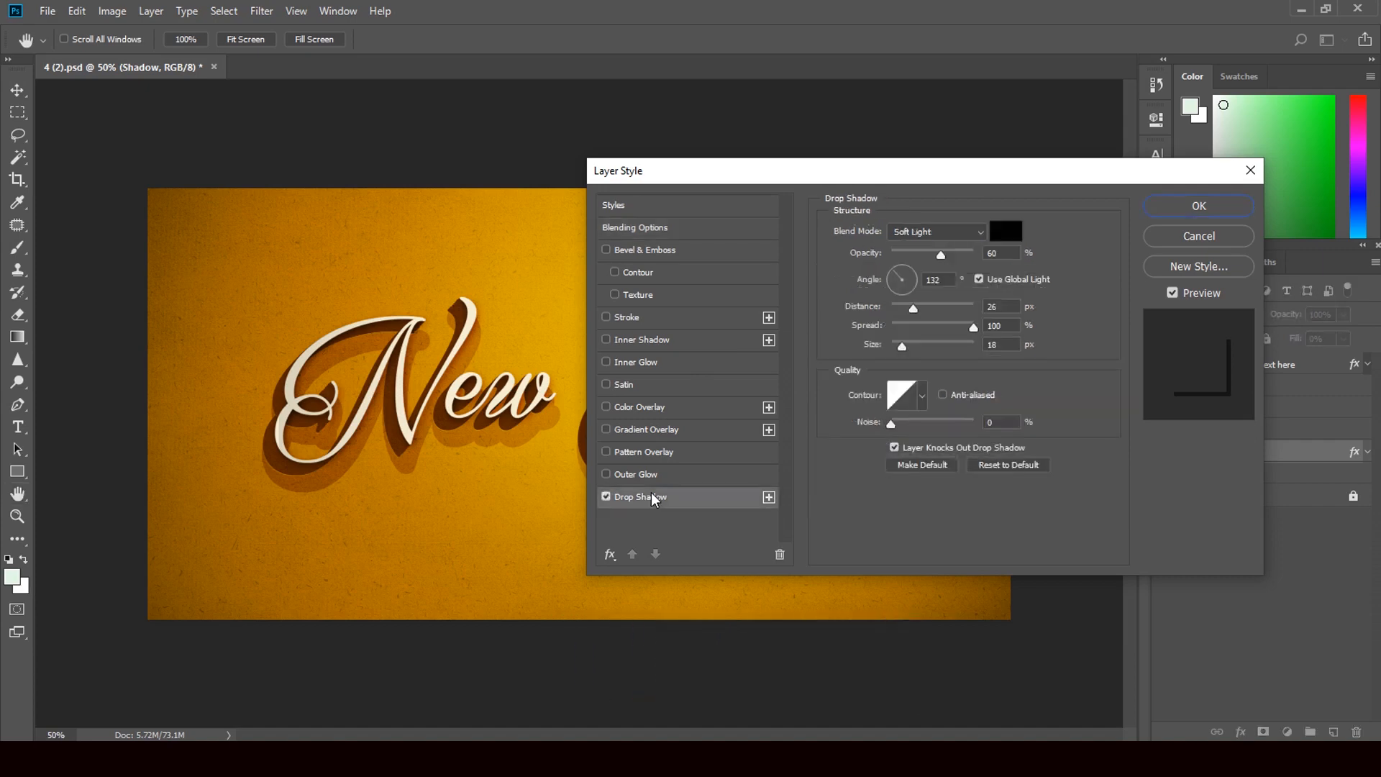
click(607, 496)
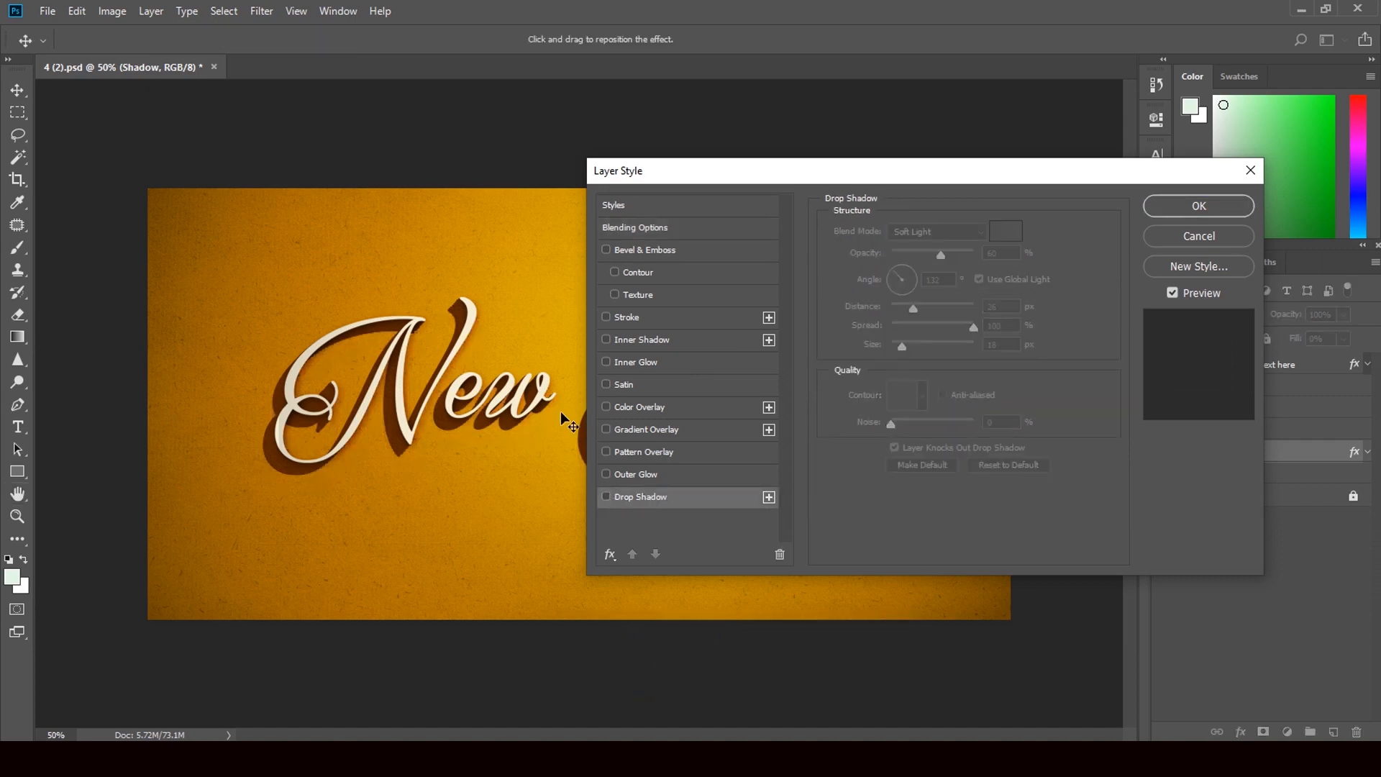
click(605, 497)
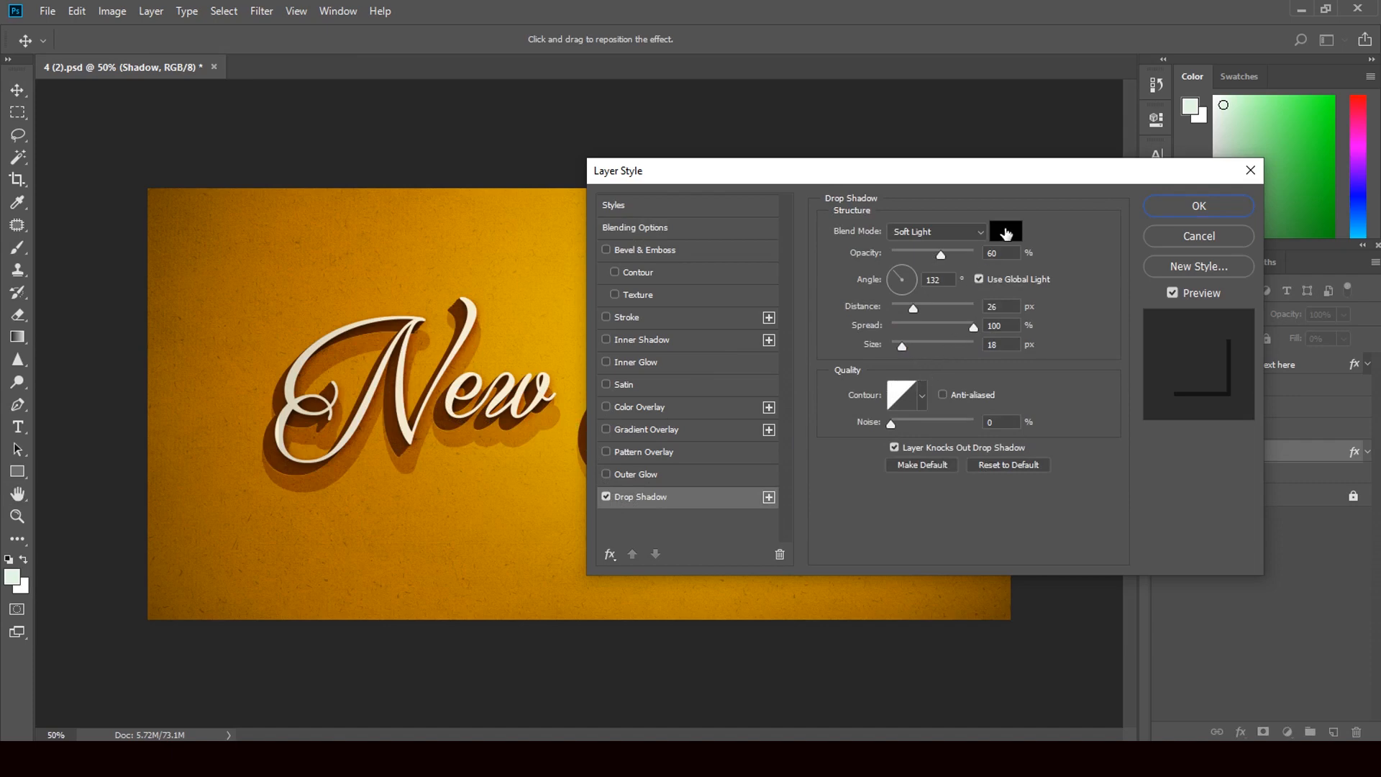
Try several dark green shades for the Shadow layer's drop shadow colour, then cancel the colour choice and close the layer style settings.
click(1005, 233)
click(653, 323)
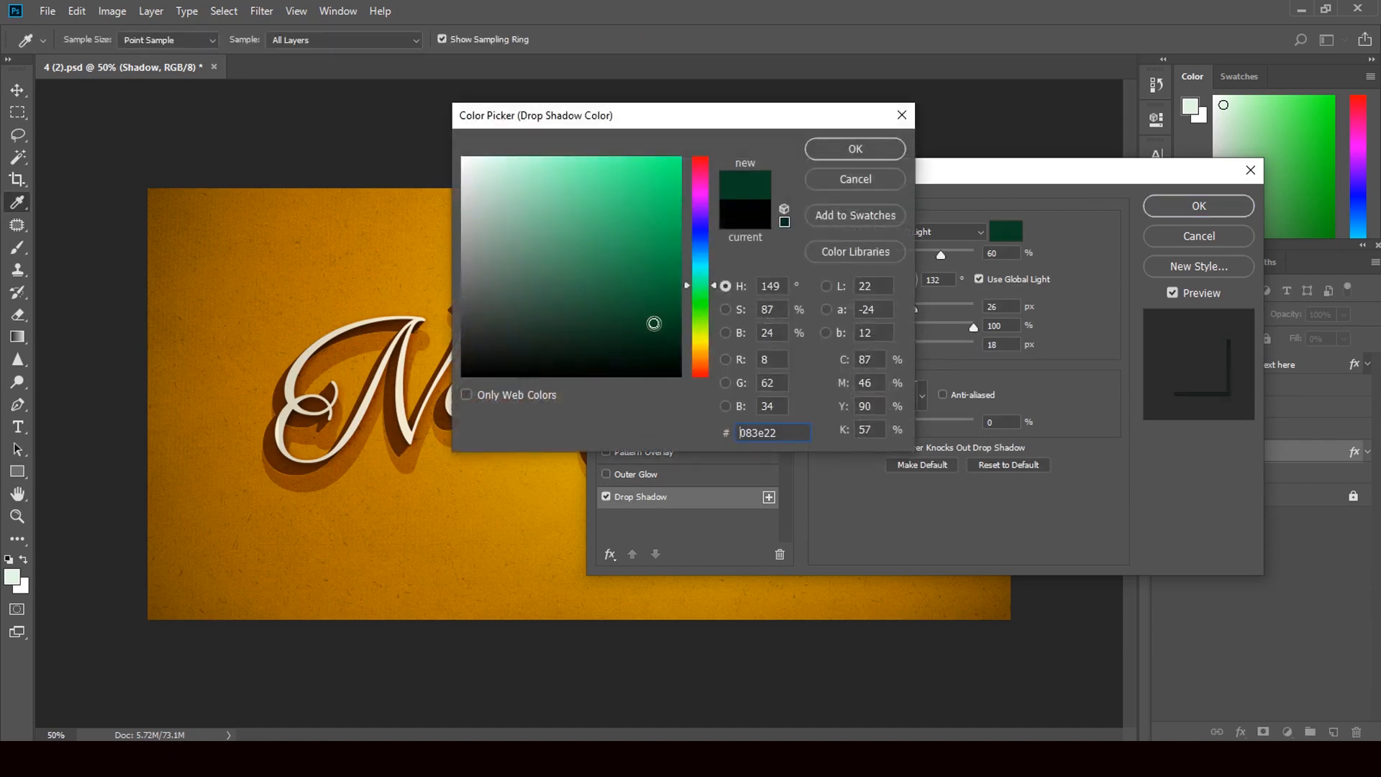
click(638, 310)
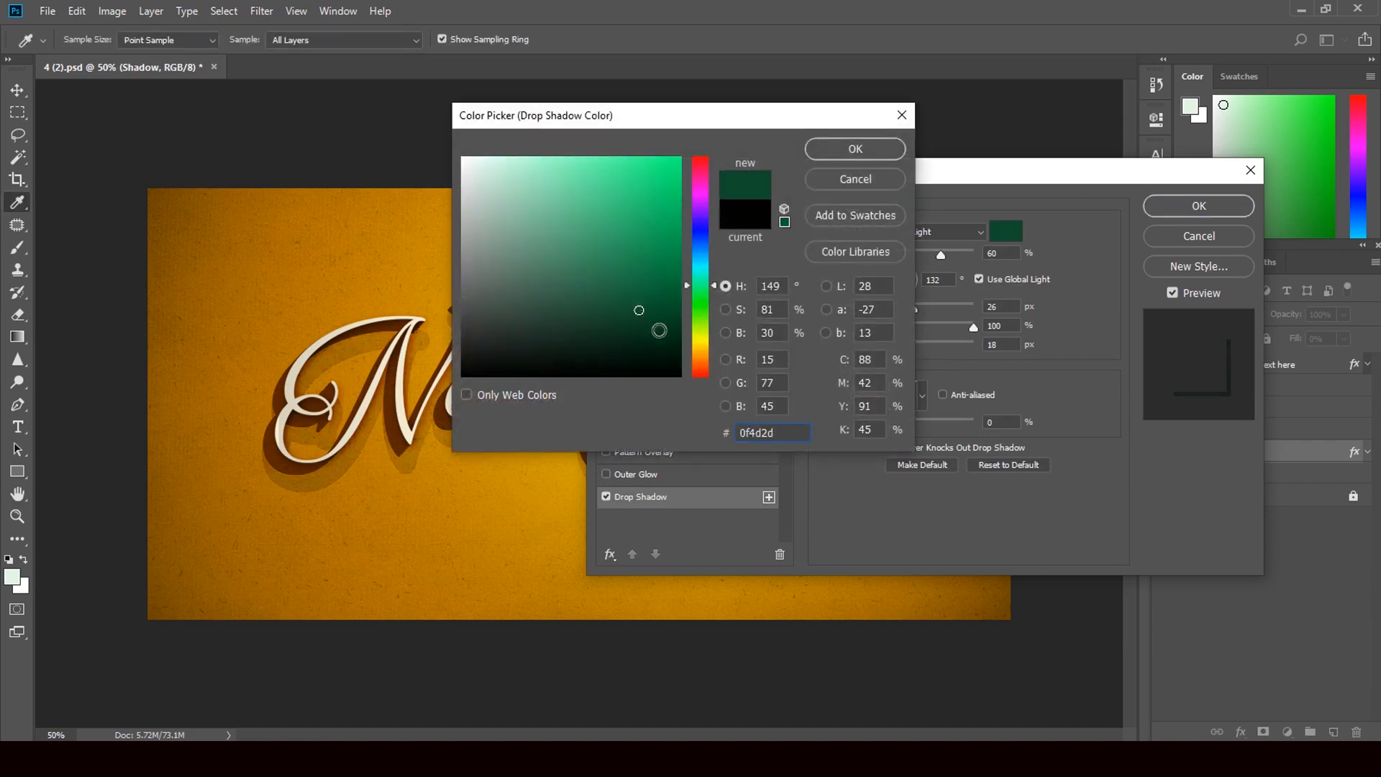
click(657, 338)
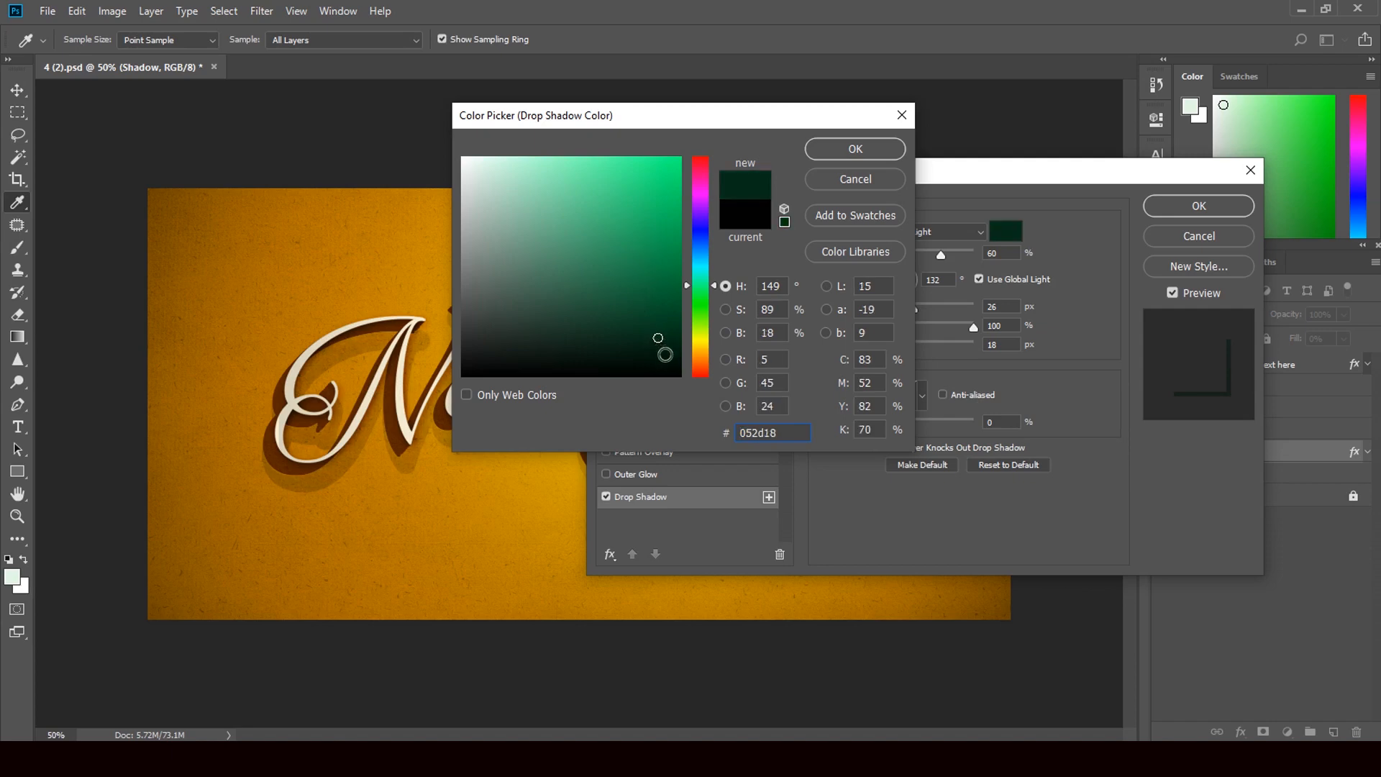
click(665, 355)
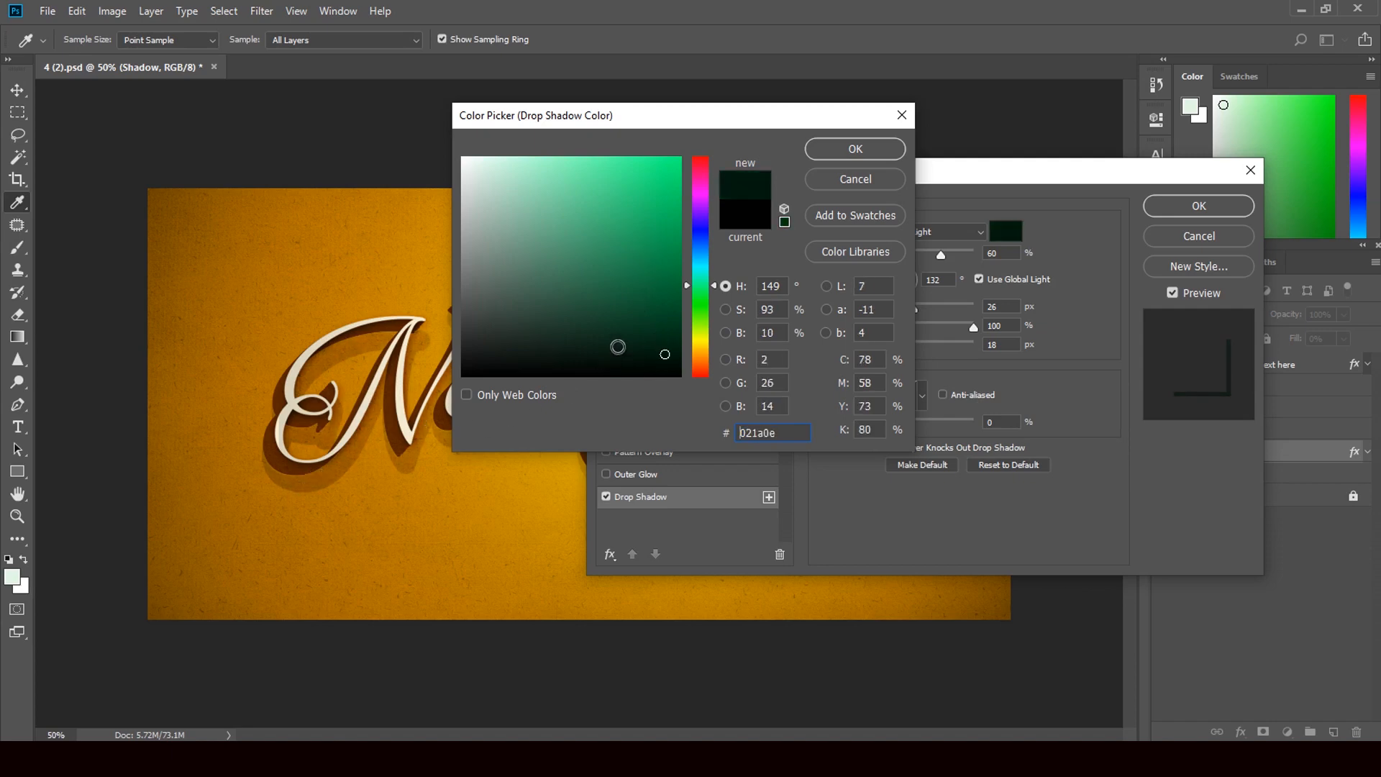
click(616, 289)
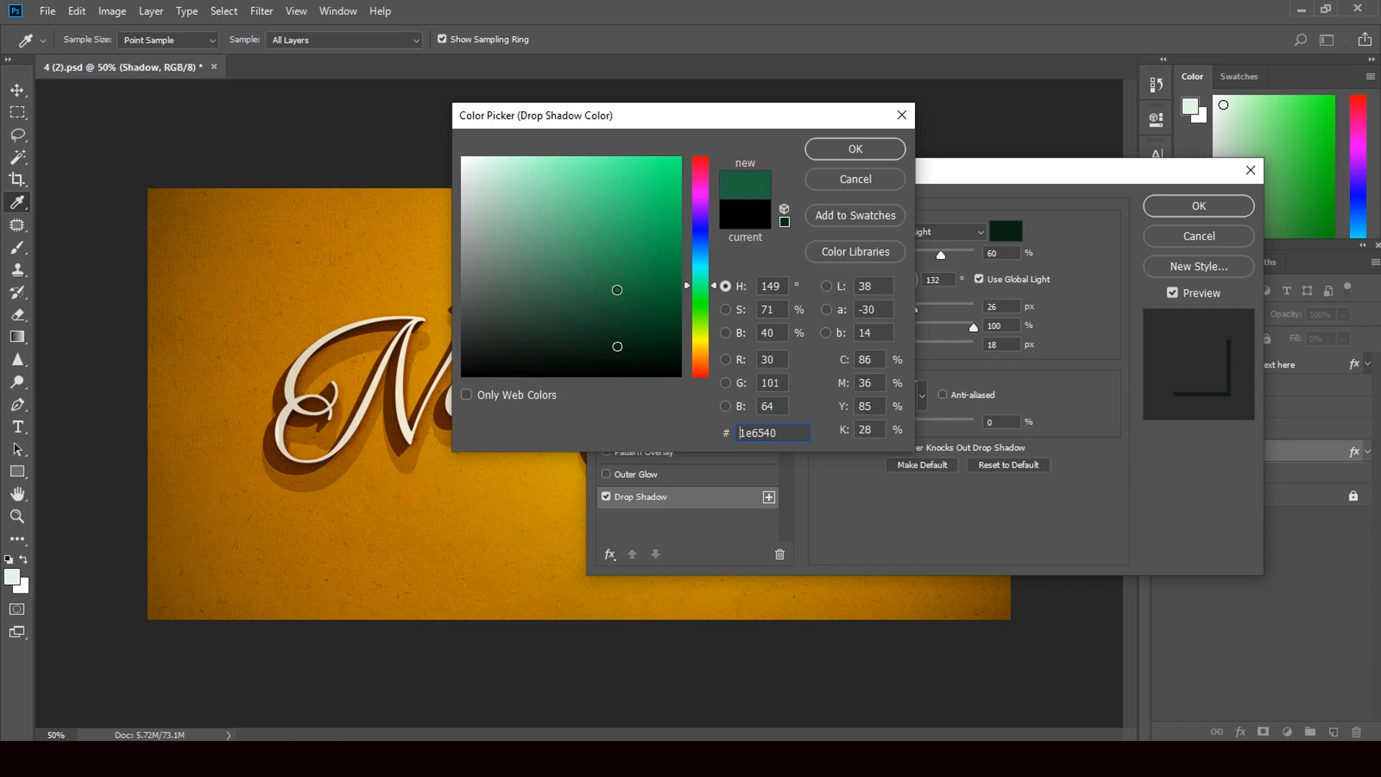
mouse_move(635, 238)
mouse_down()
mouse_move(655, 345)
mouse_move(638, 368)
mouse_move(656, 348)
mouse_up()
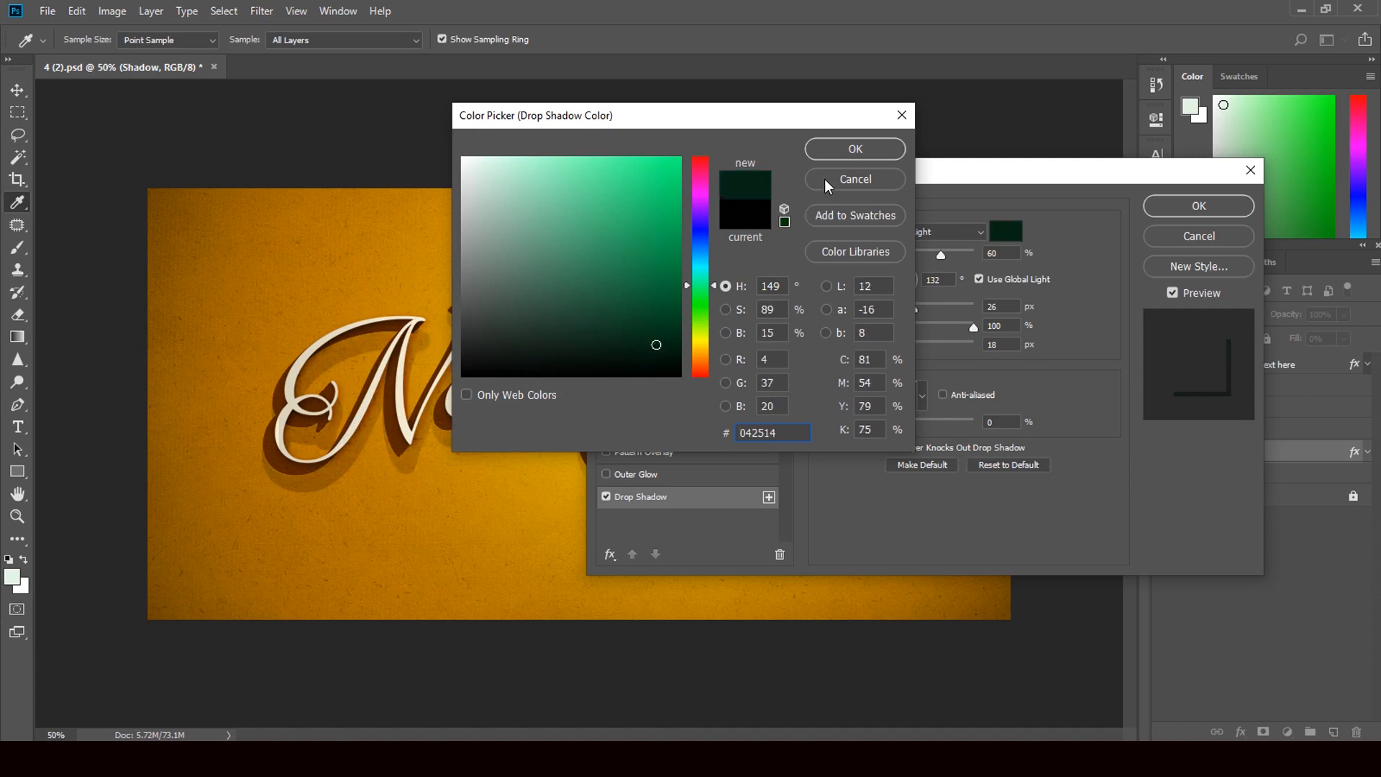
click(826, 184)
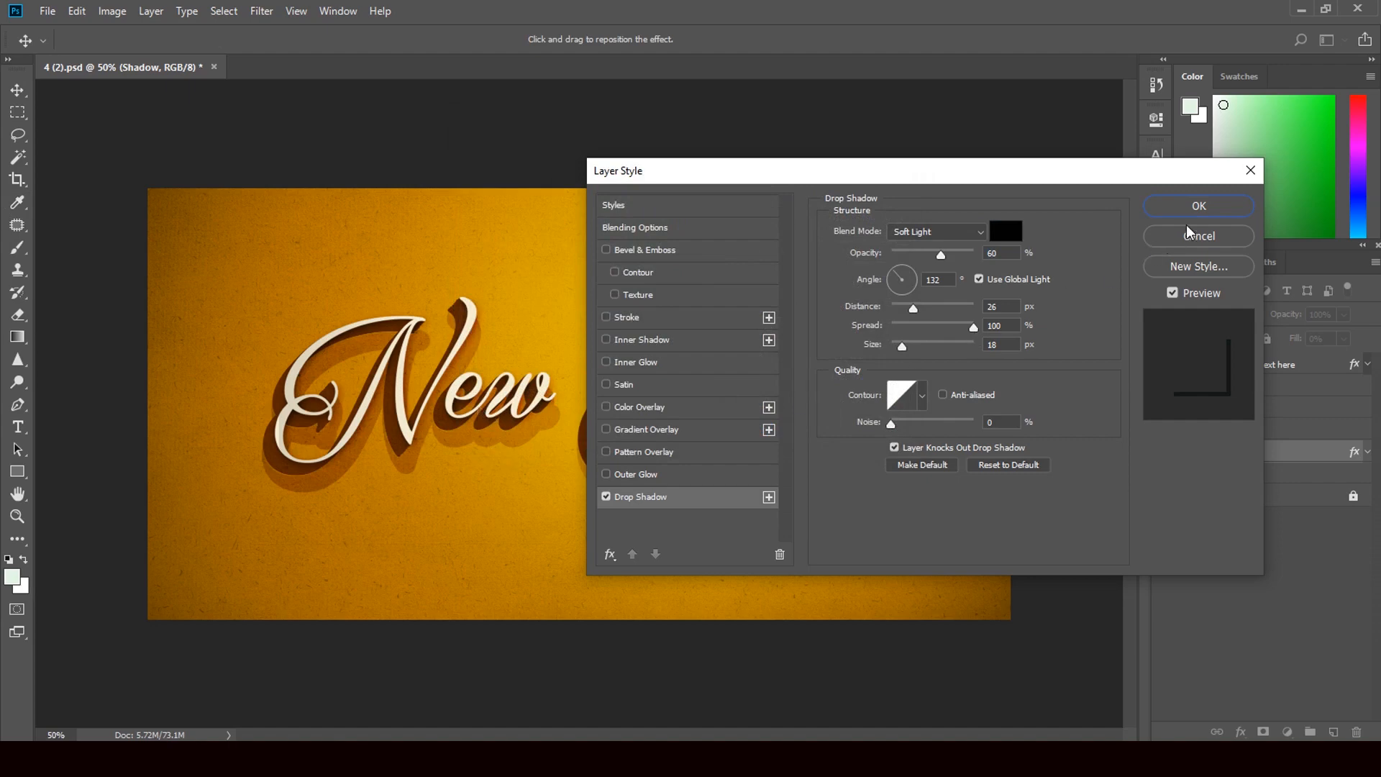
click(1201, 209)
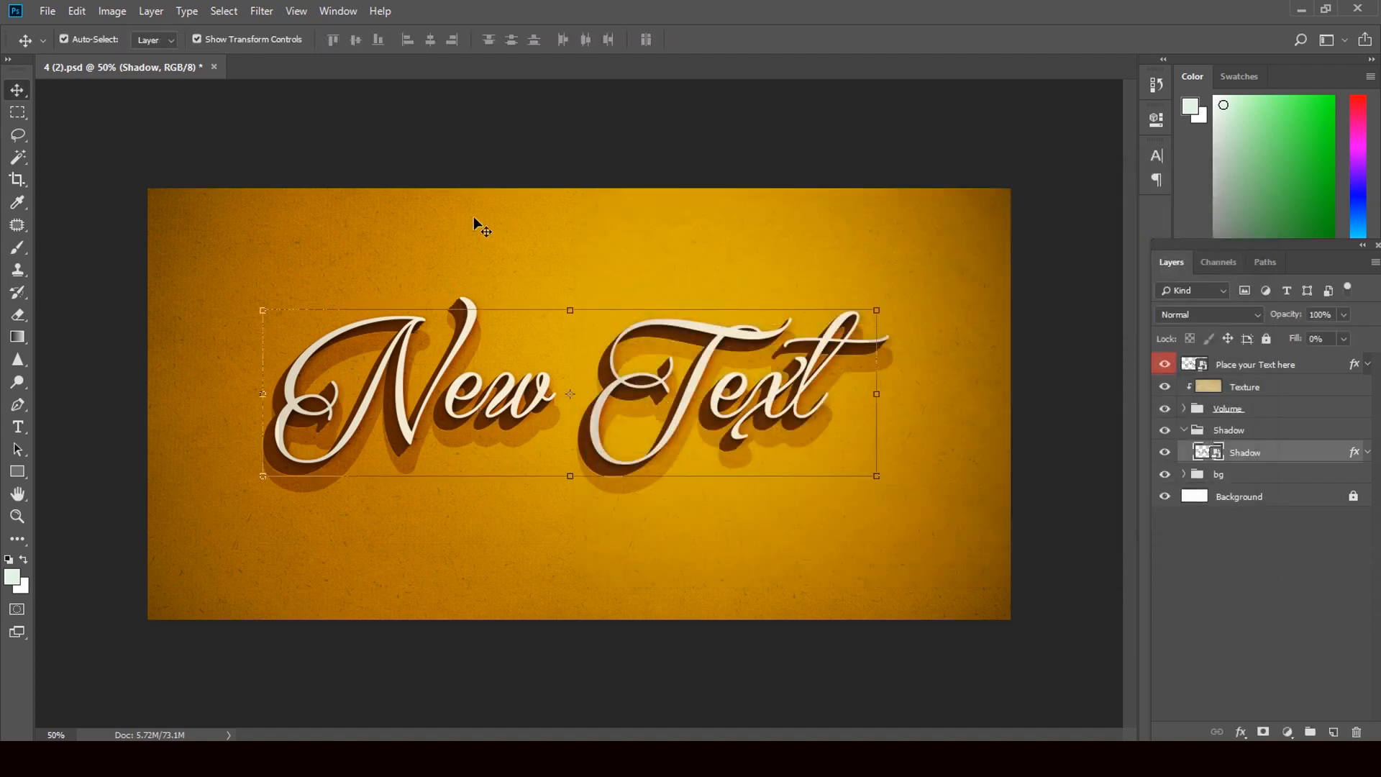
Close 4 (2).psd without saving and open the NET text file 4 from the Downloads folder in Photoshop.
click(215, 66)
click(683, 289)
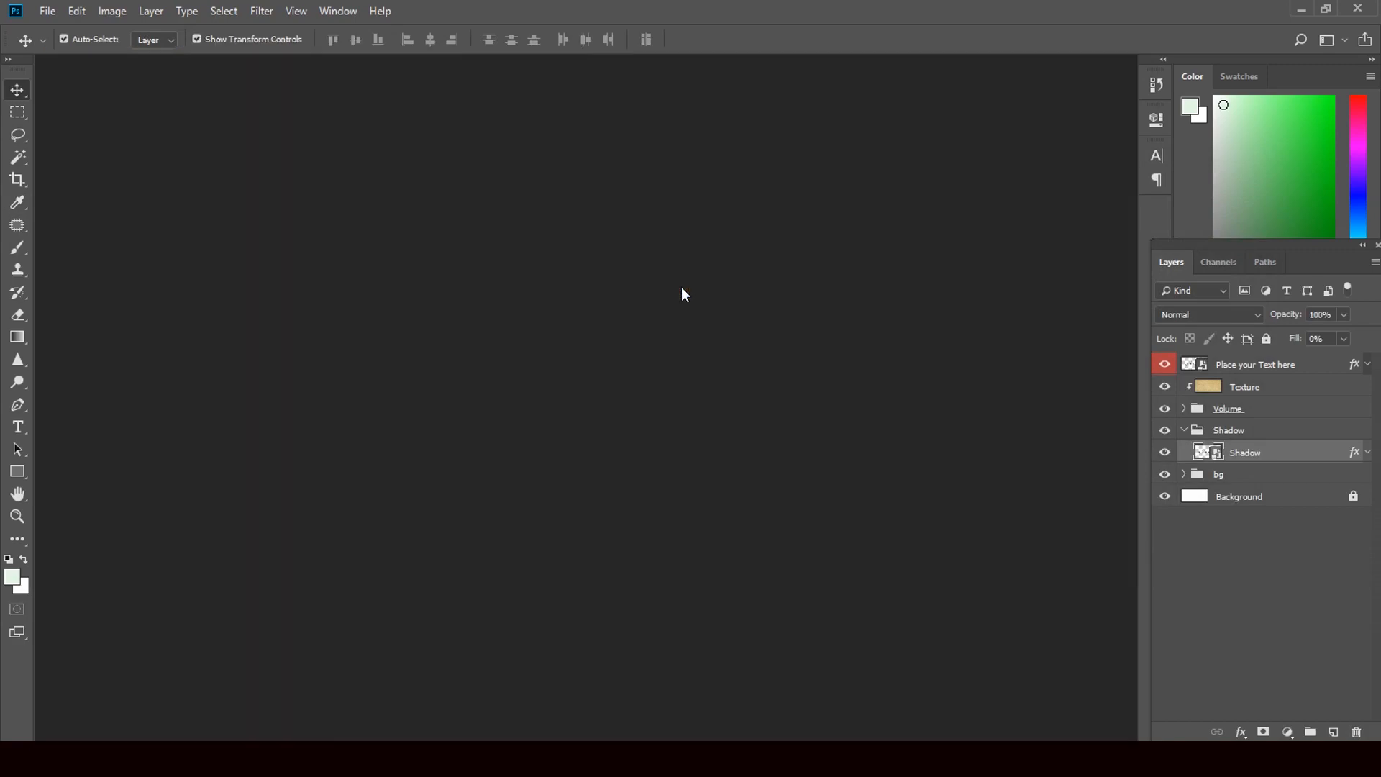
click(1301, 11)
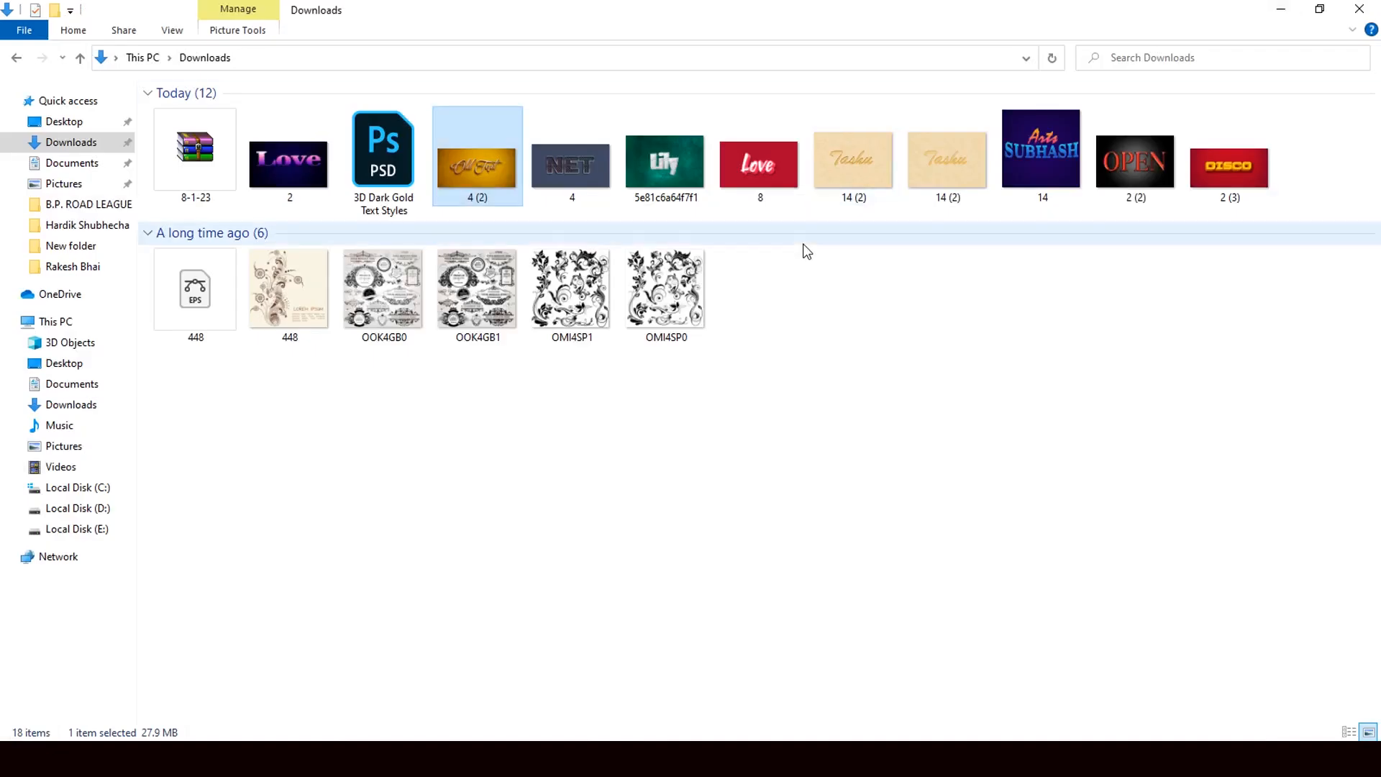
drag(572, 169, 647, 460)
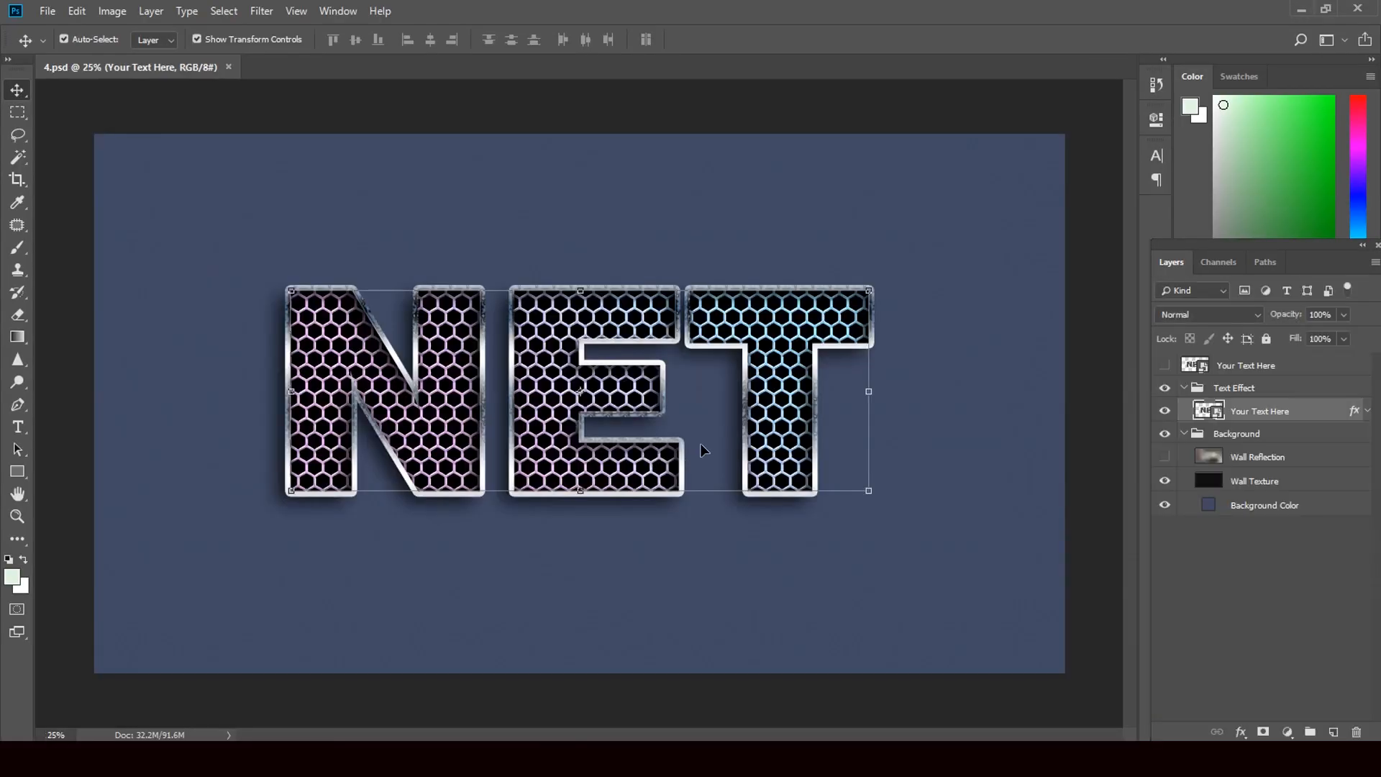
Replace the text inside the Your Text Here smart object with "JET", then save and close the smart object.
double_click(1194, 365)
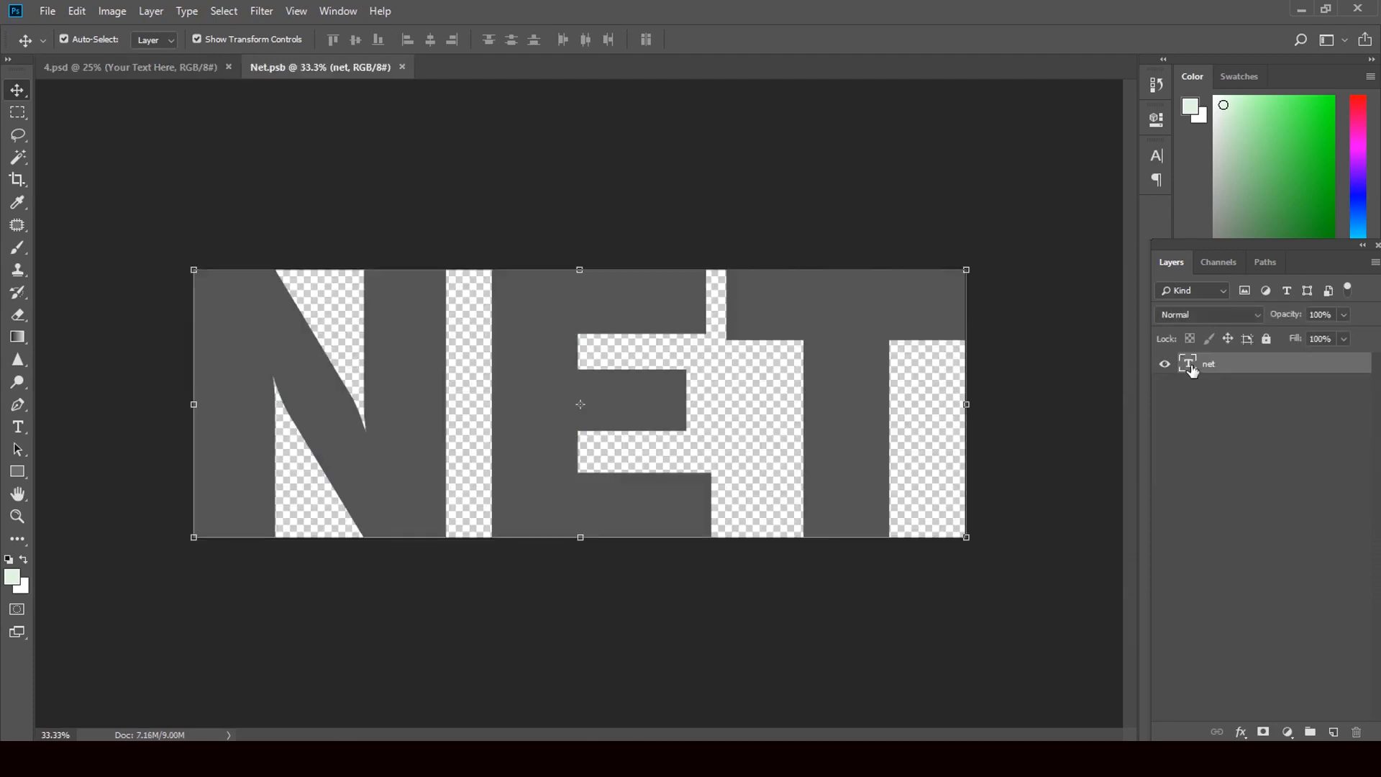
double_click(1191, 365)
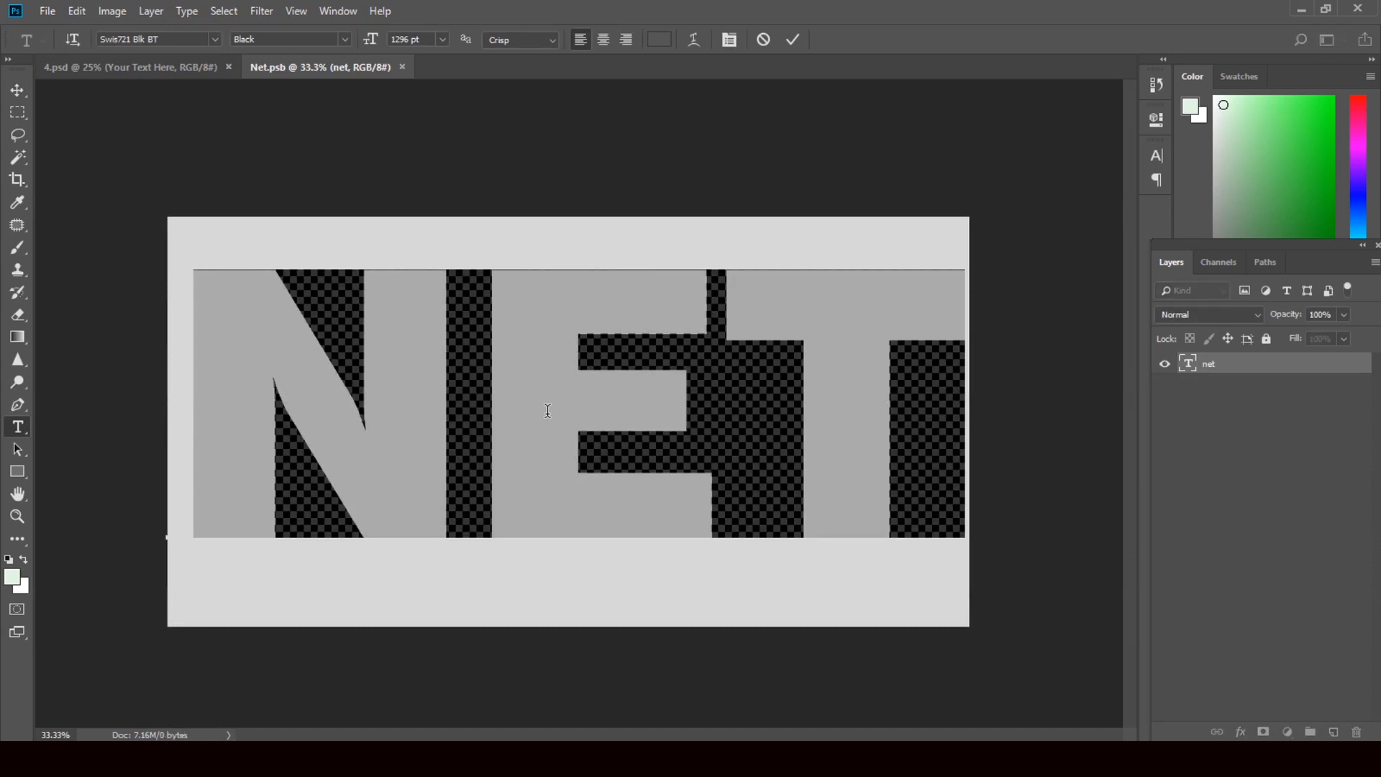
text(JET)
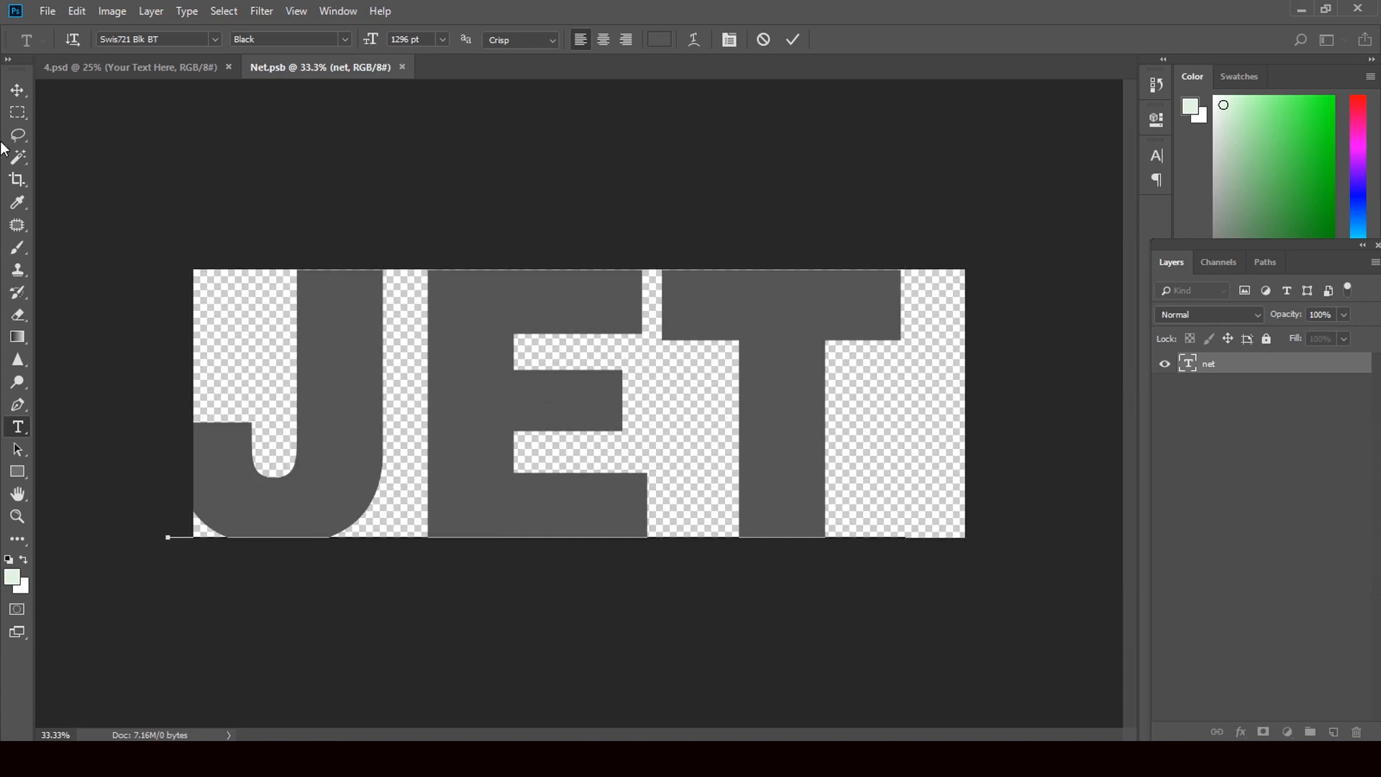
click(17, 90)
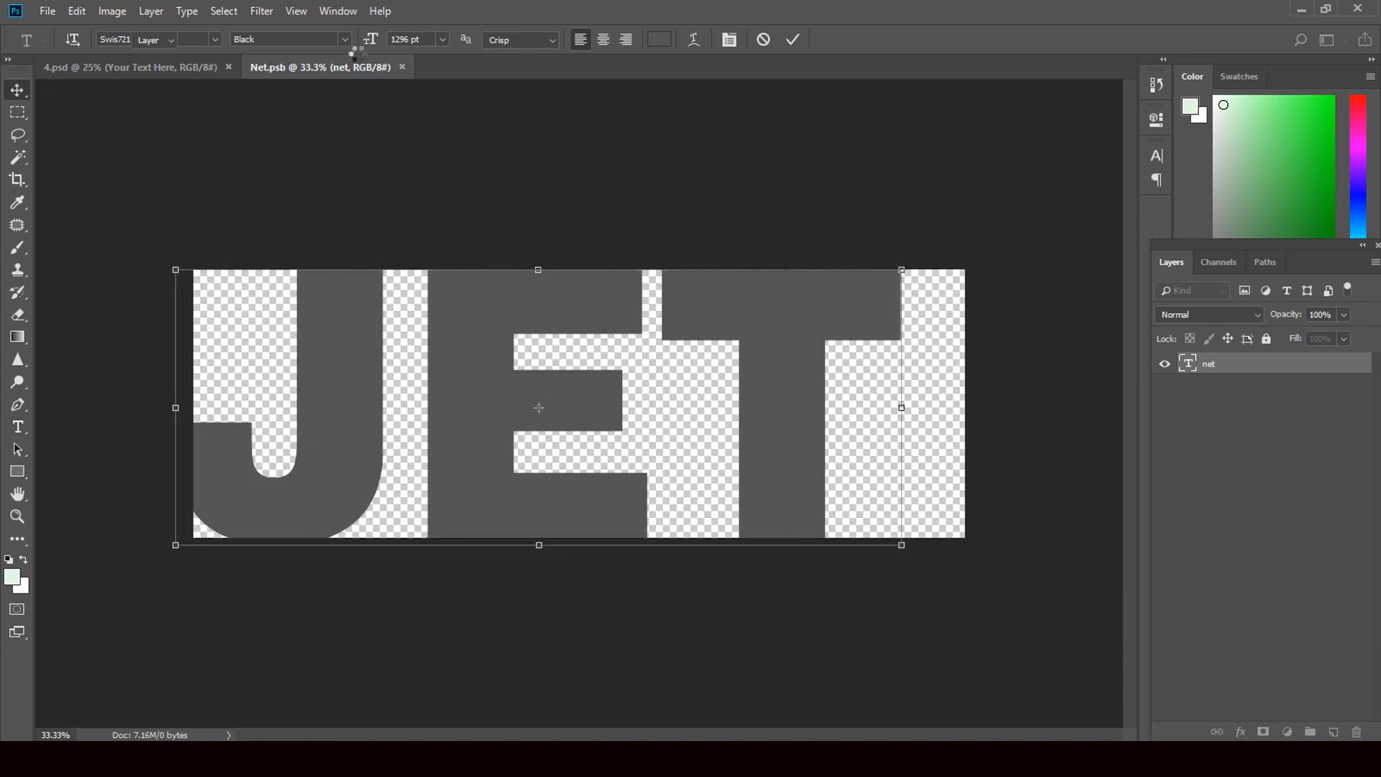
click(409, 67)
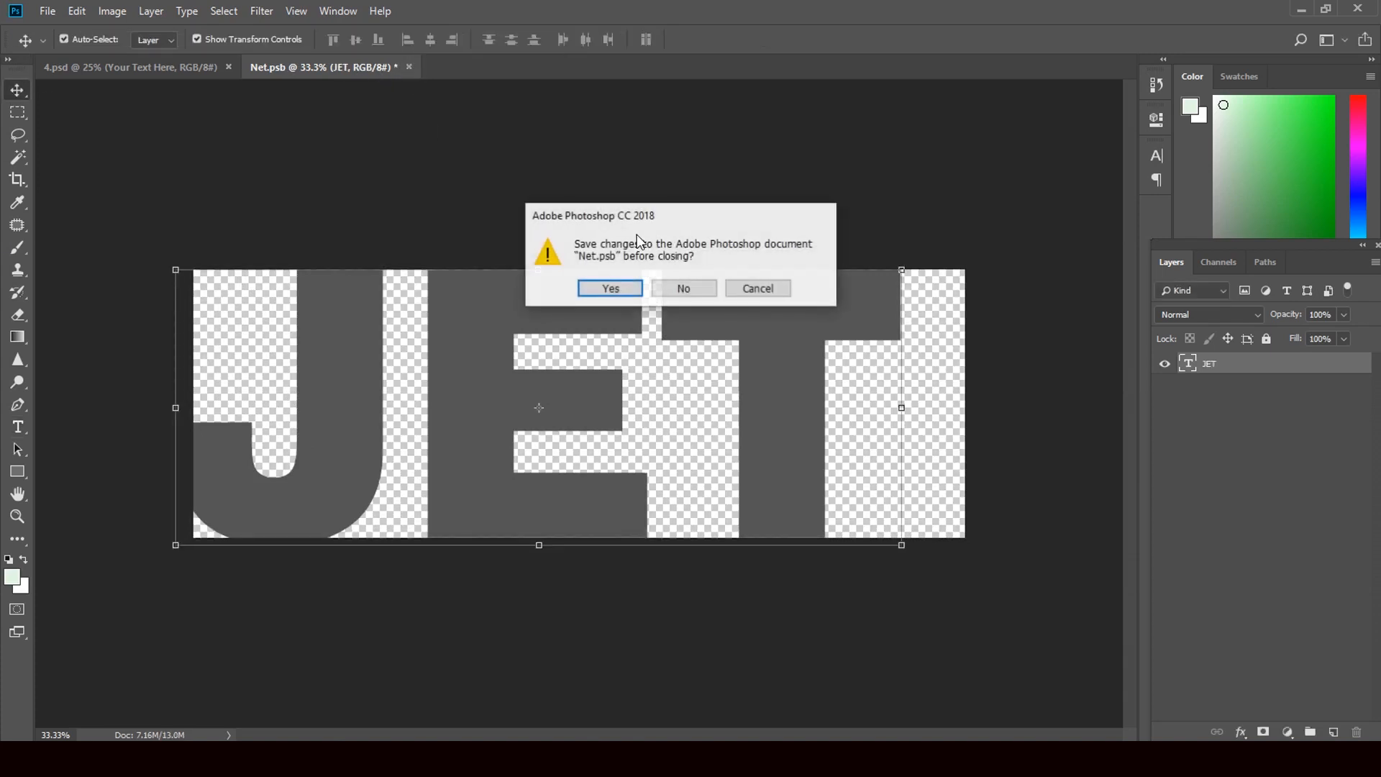
click(602, 290)
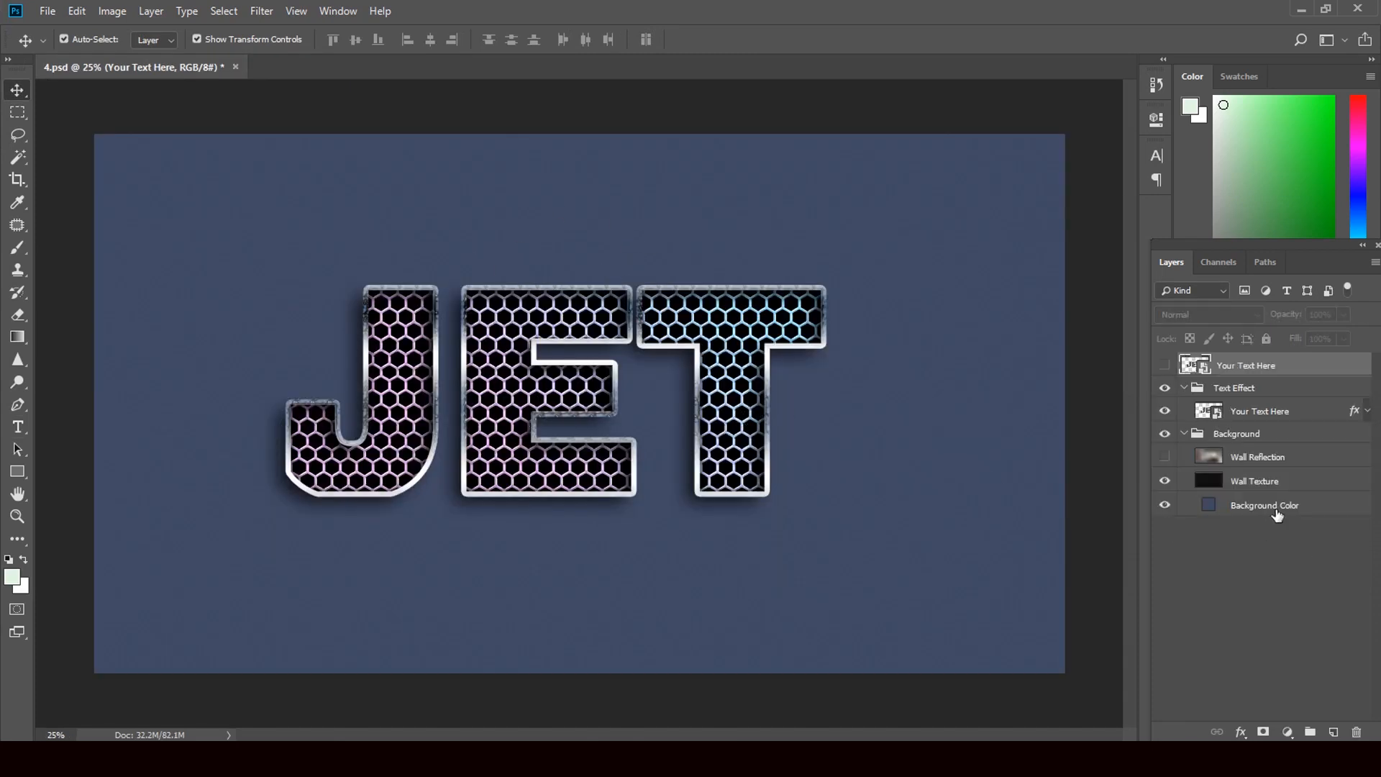
Show the Wall Reflection layer in the Background group, and briefly hide and restore the Wall Texture and Text Effect text layers.
click(1165, 481)
click(1165, 458)
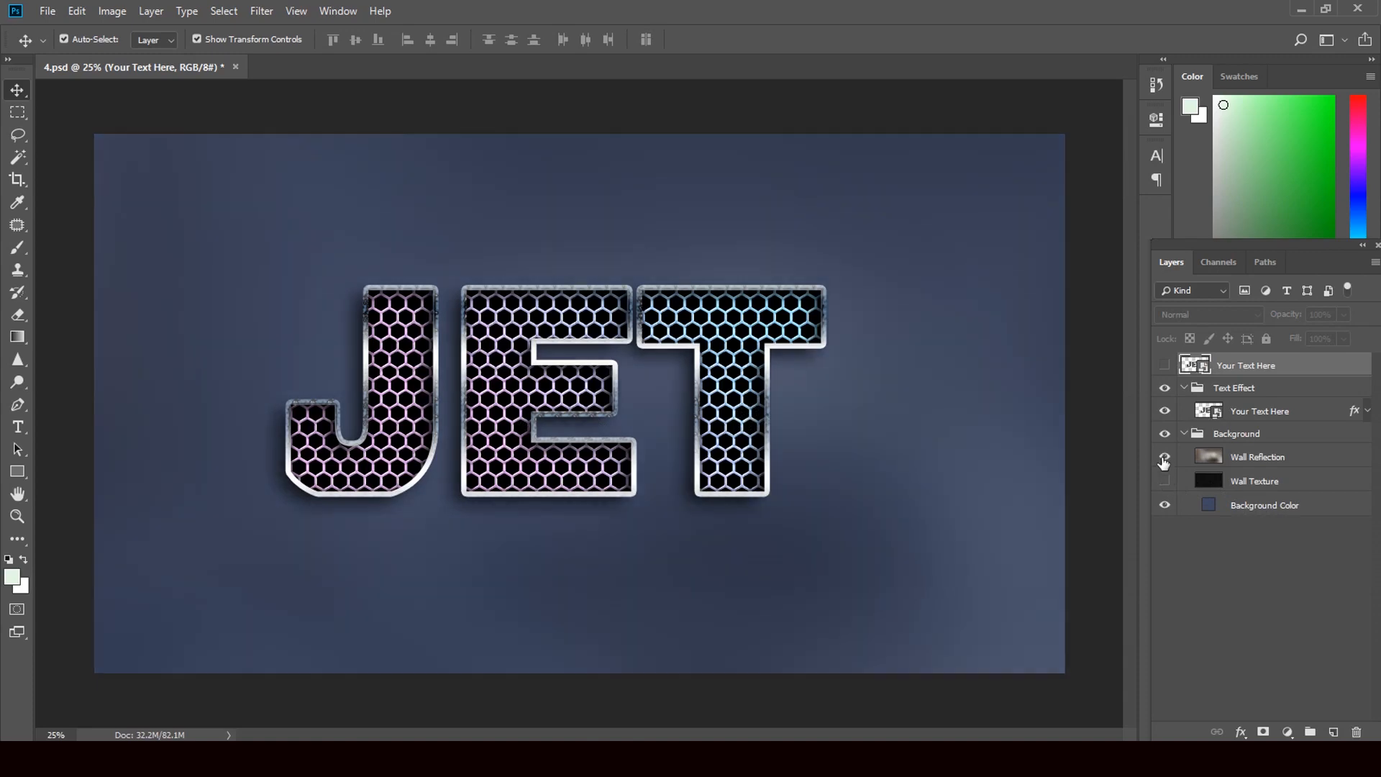
click(1164, 481)
click(1164, 412)
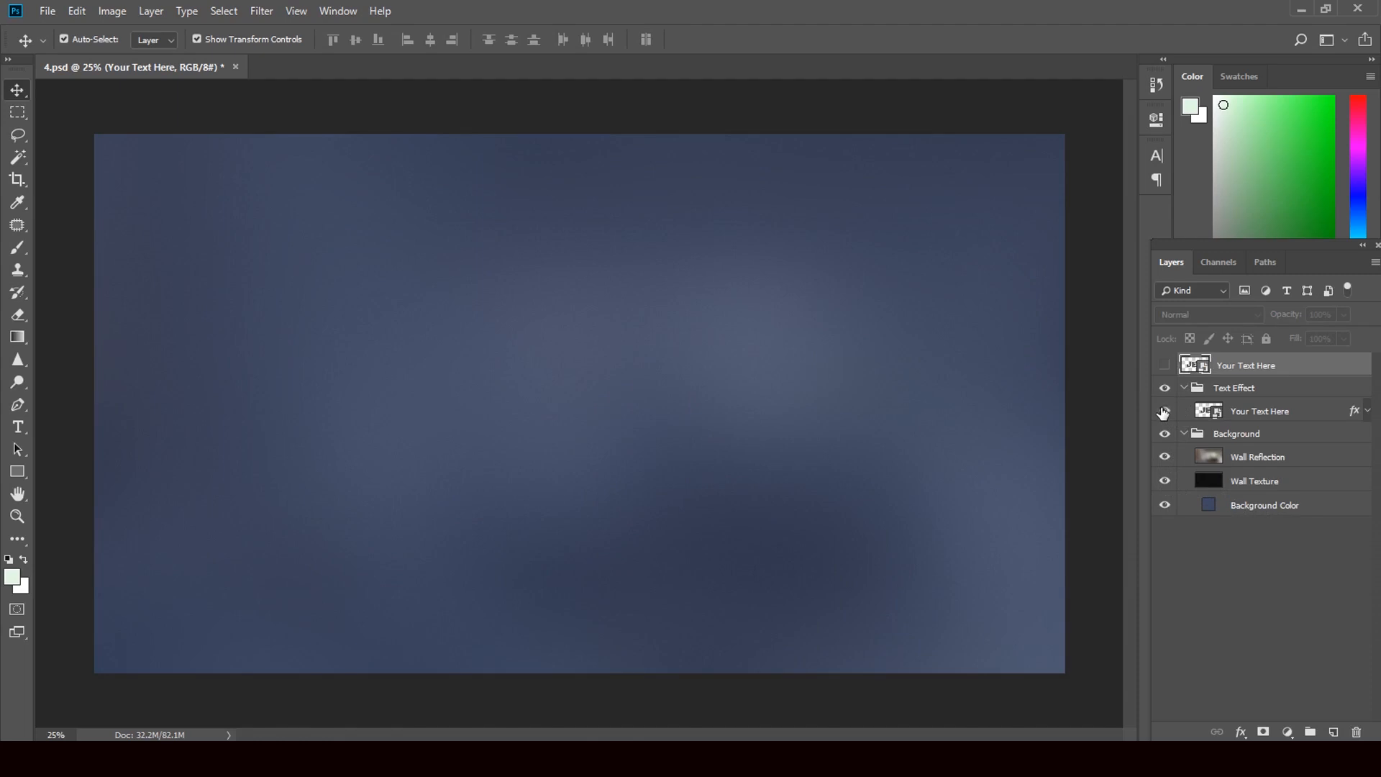
click(1162, 411)
Try a Bevel & Emboss size of 101 px and soften of 6 px on the Text Effect group's Your Text Here layer.
click(1354, 415)
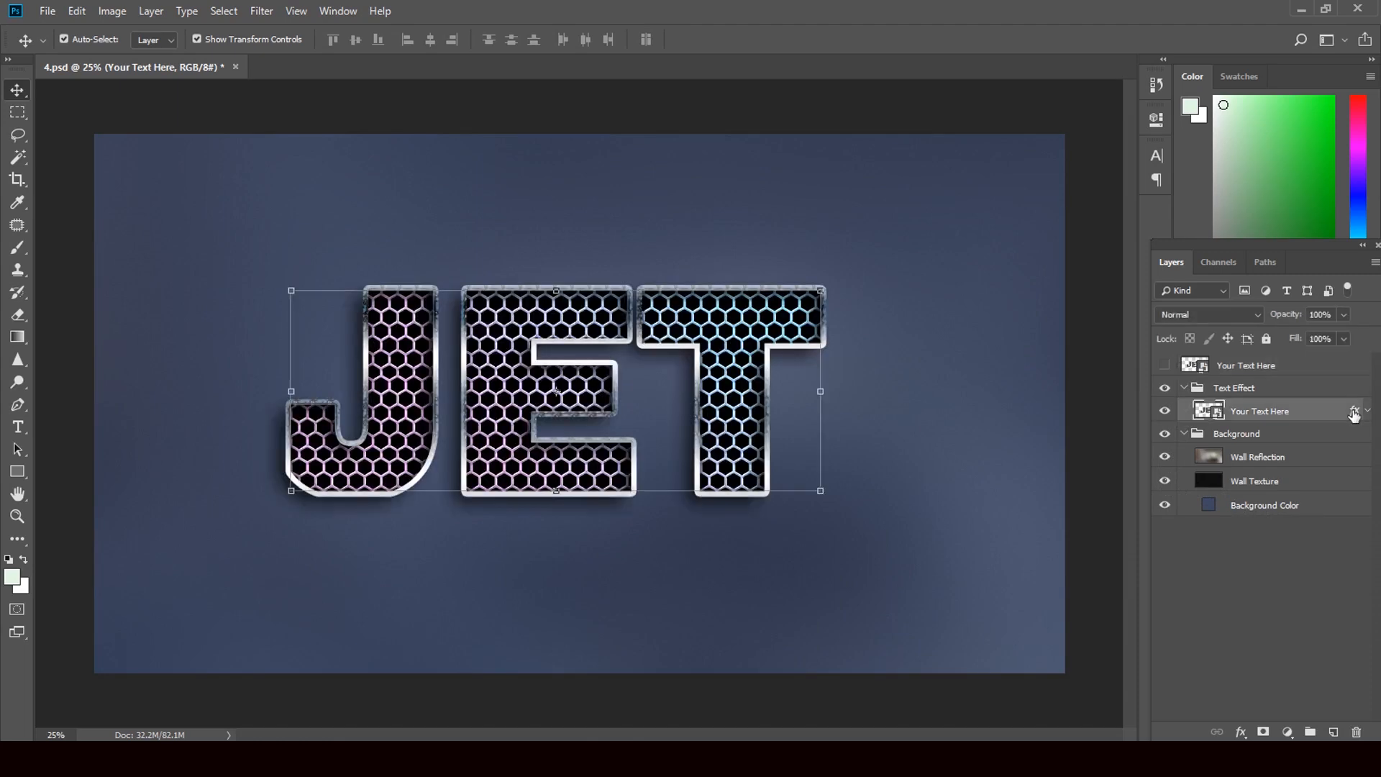
double_click(1352, 421)
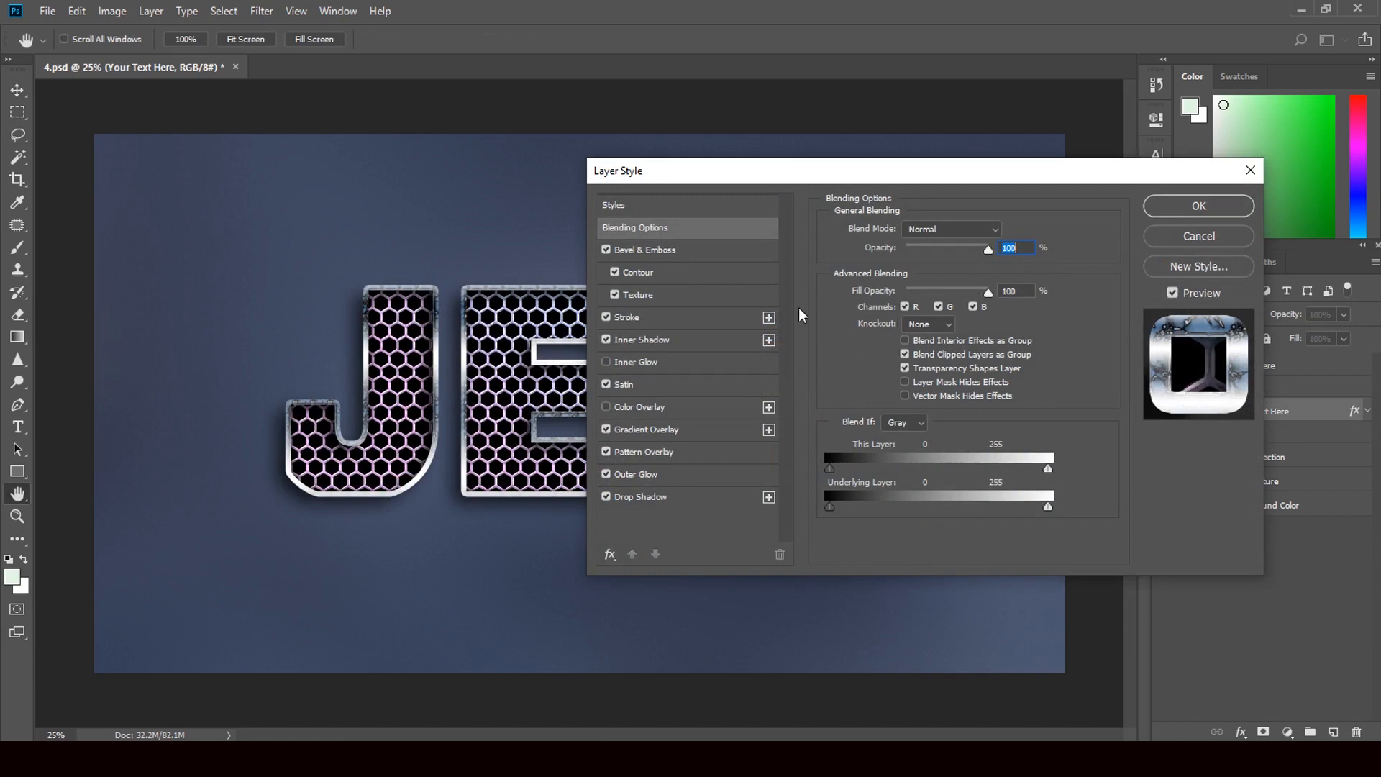
click(637, 272)
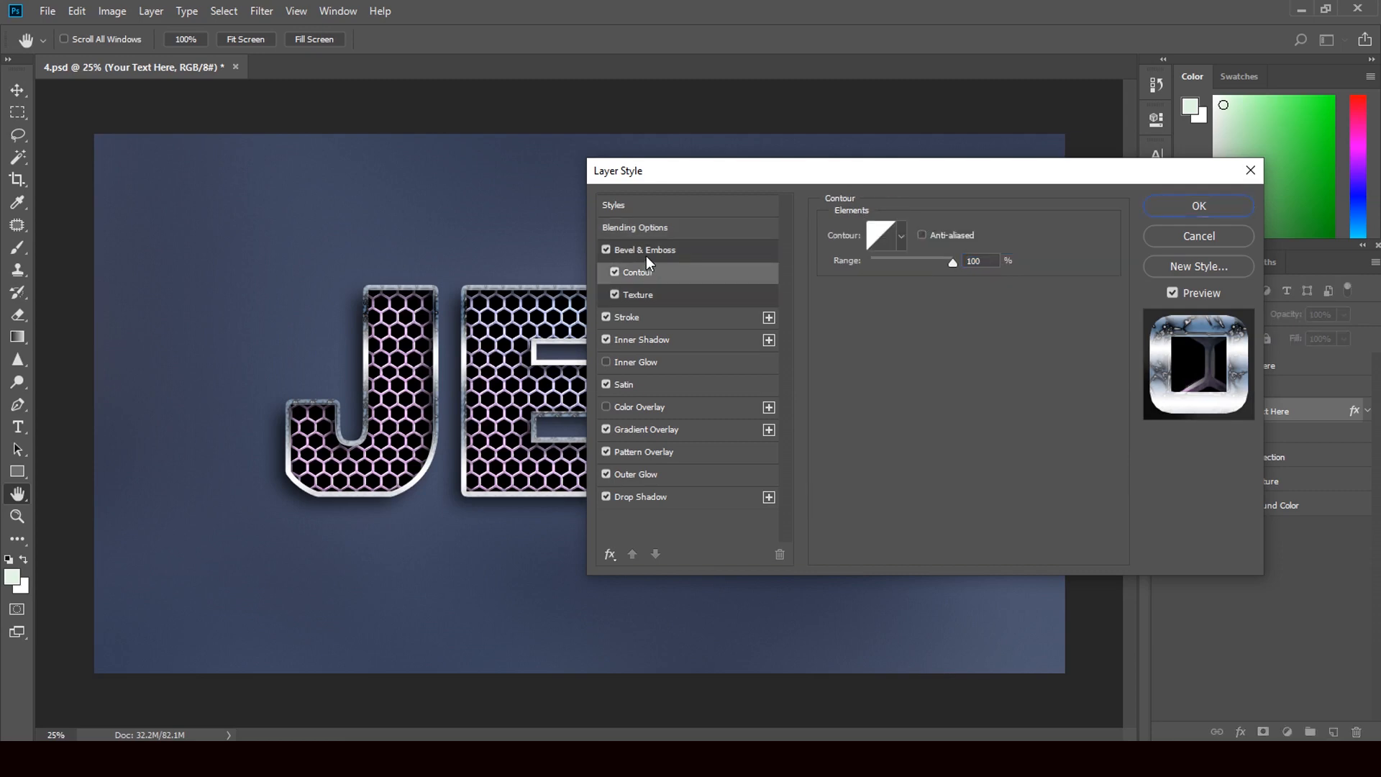
click(646, 253)
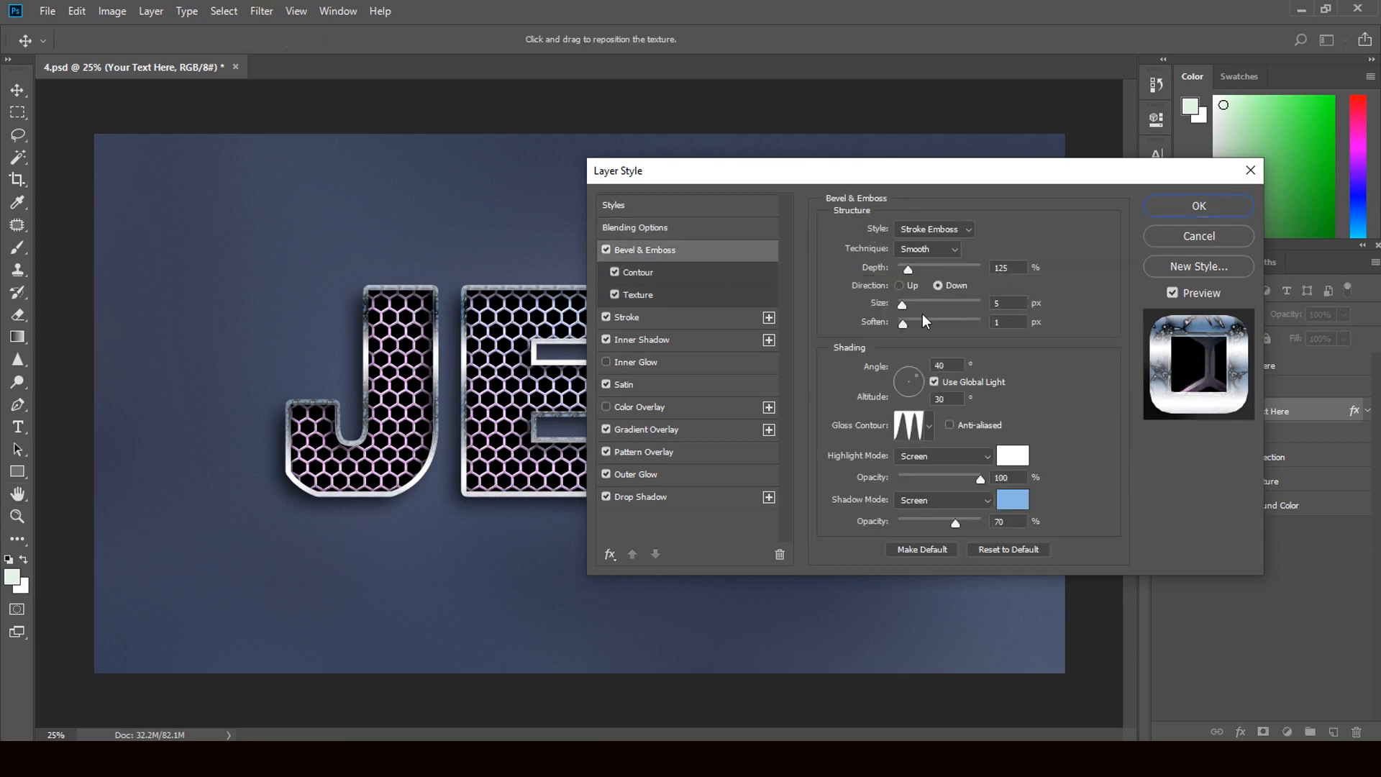
drag(902, 302, 921, 322)
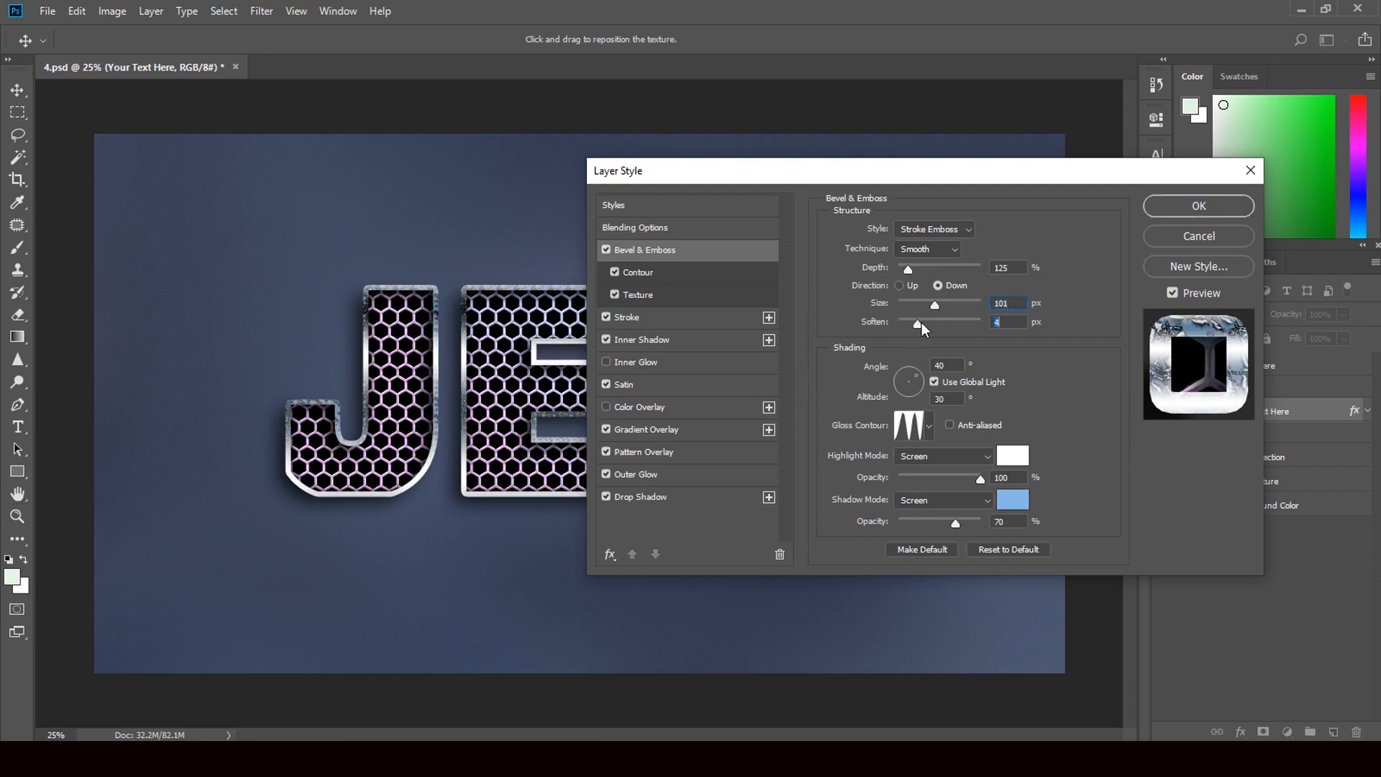
Try reshaping the bevel's gloss contour with a point at input 79%, output 63%, then cancel the contour and layer style changes.
click(907, 428)
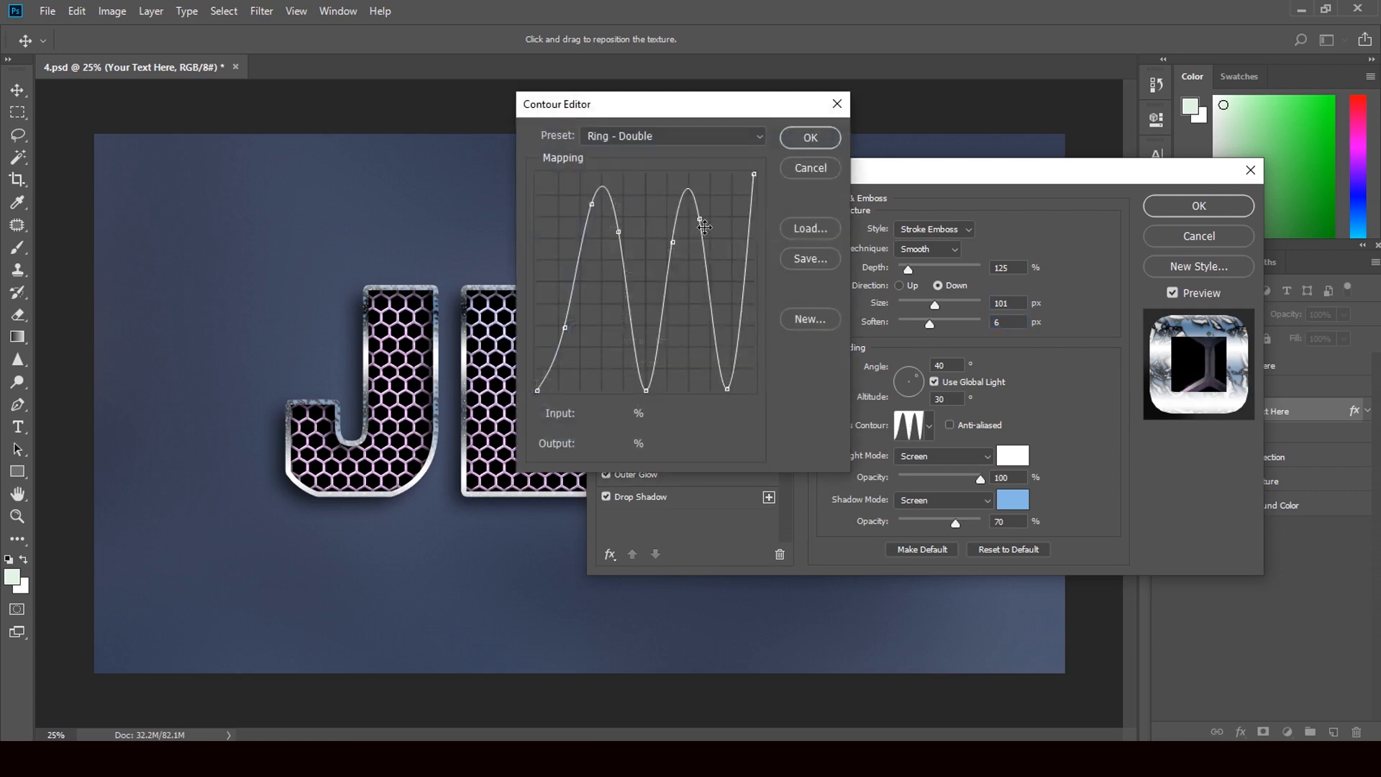
drag(696, 219, 705, 253)
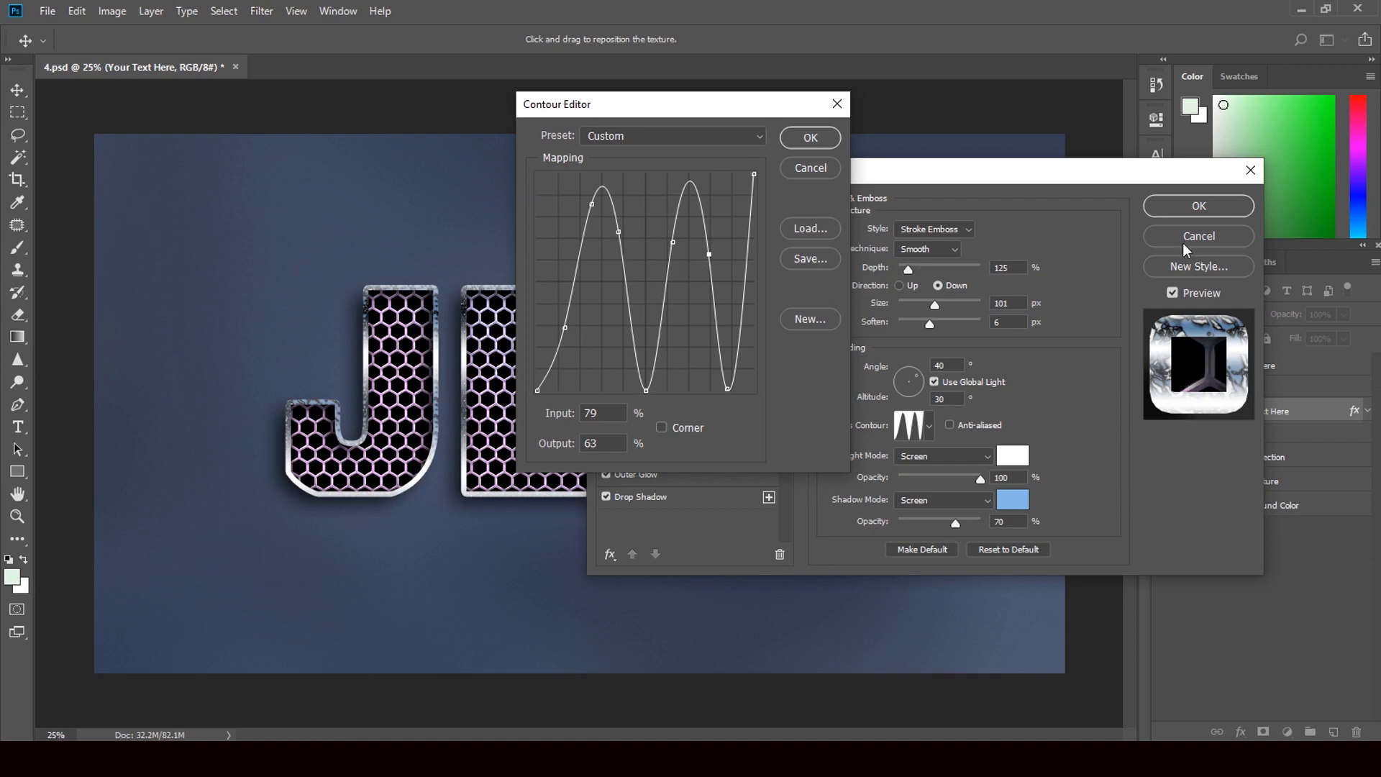
click(835, 165)
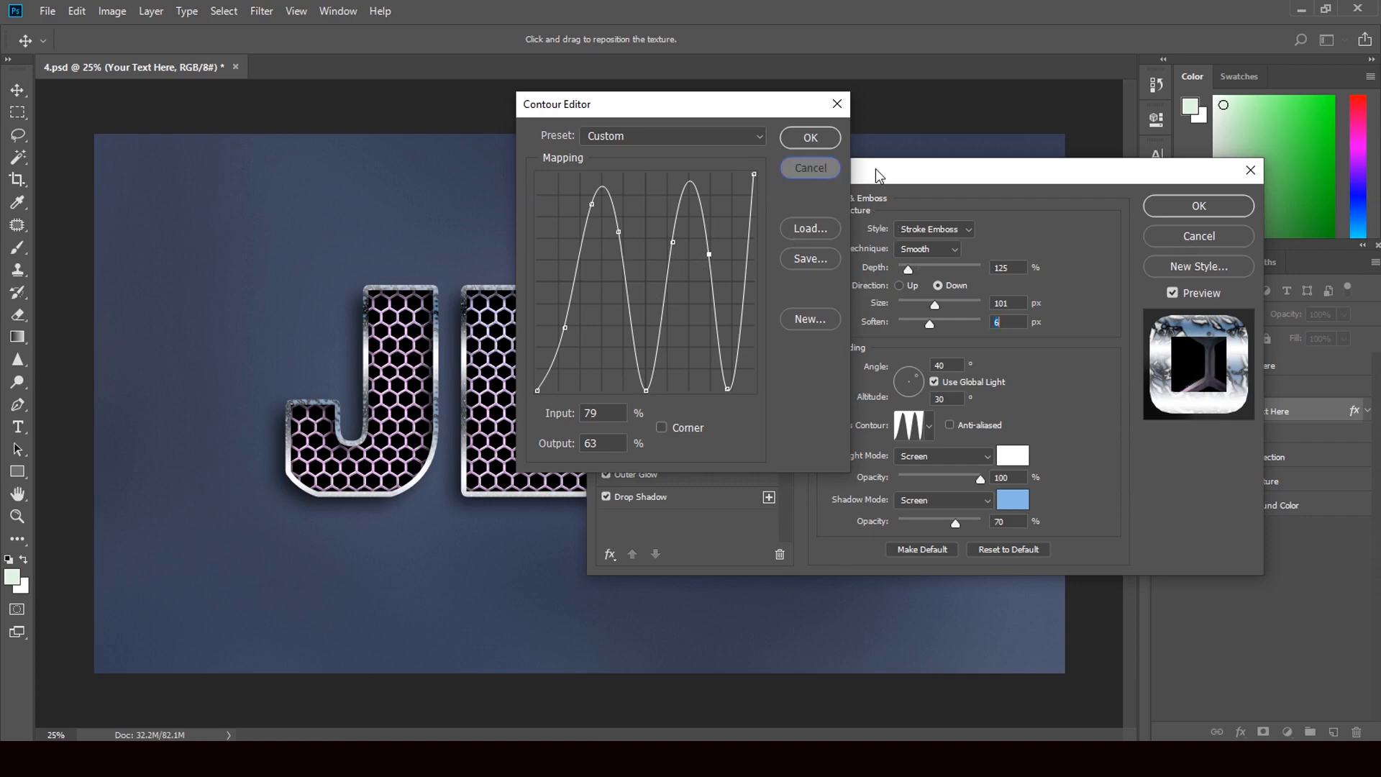
click(1231, 235)
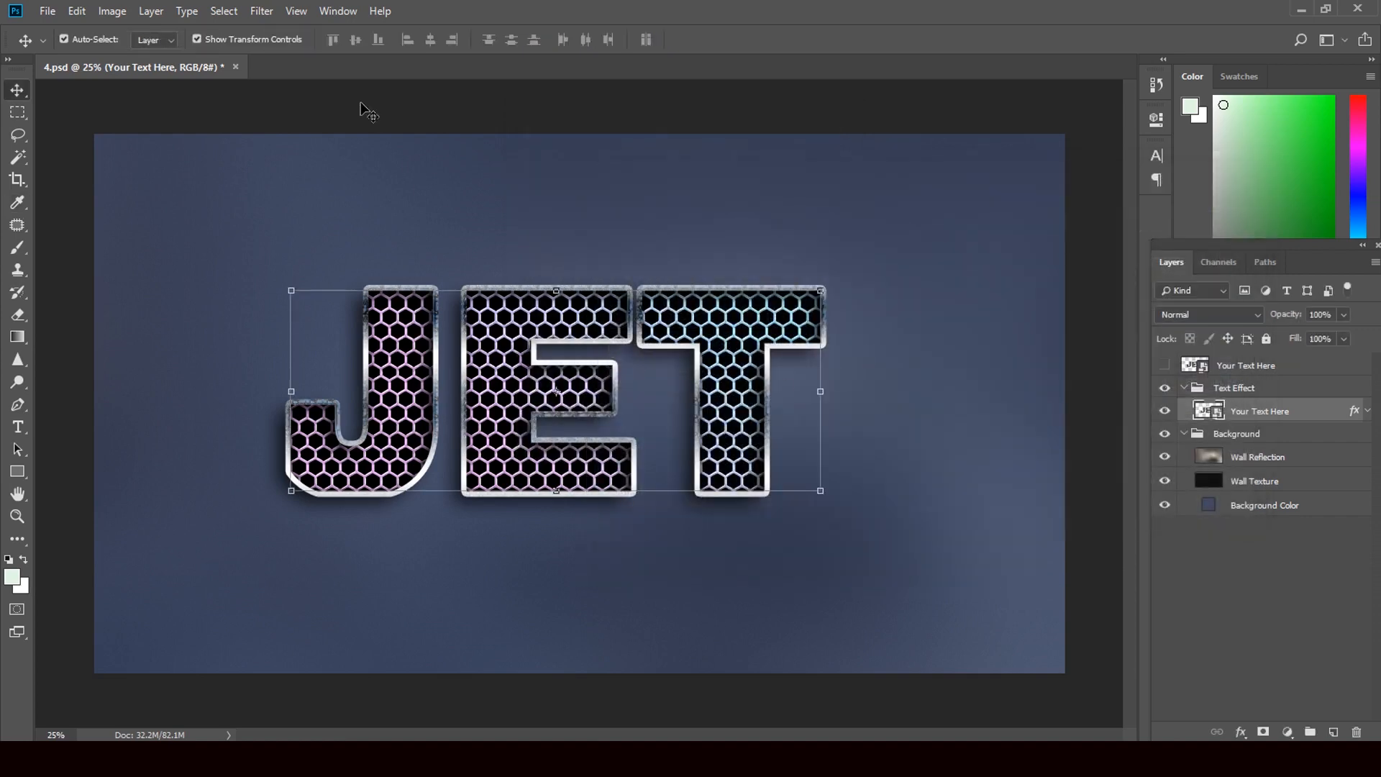
Close 4.psd without saving and open the Lily text file 5e81c6a64f7f1 from the Downloads folder in Photoshop.
click(237, 66)
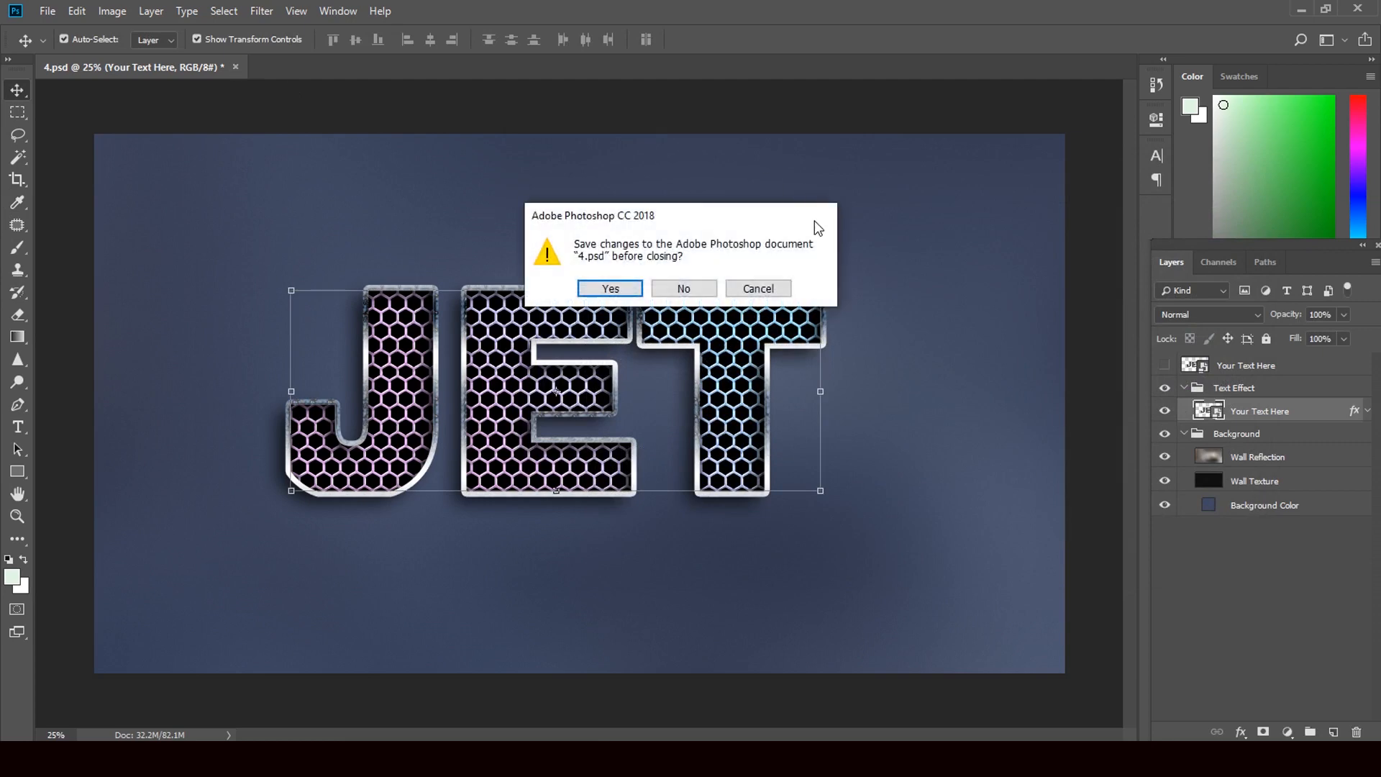
click(684, 287)
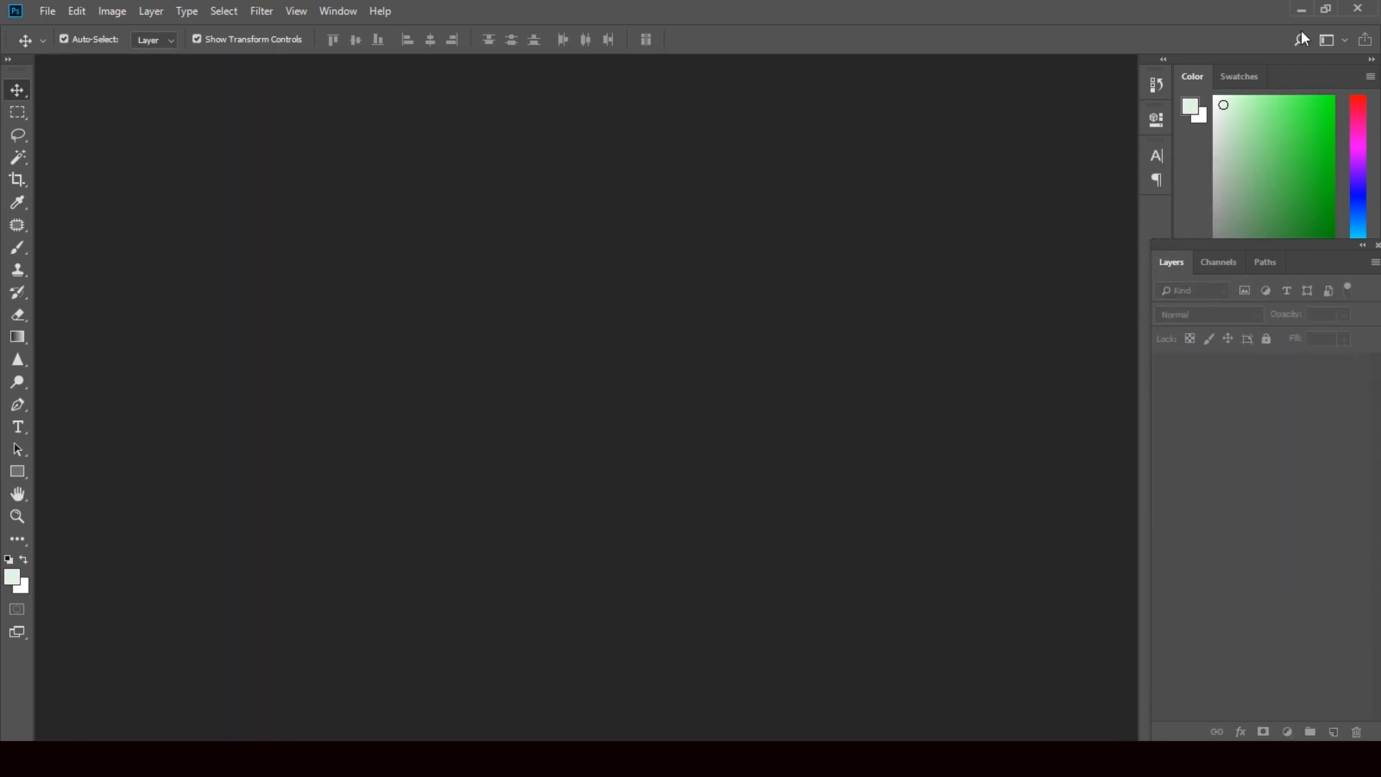
click(1302, 13)
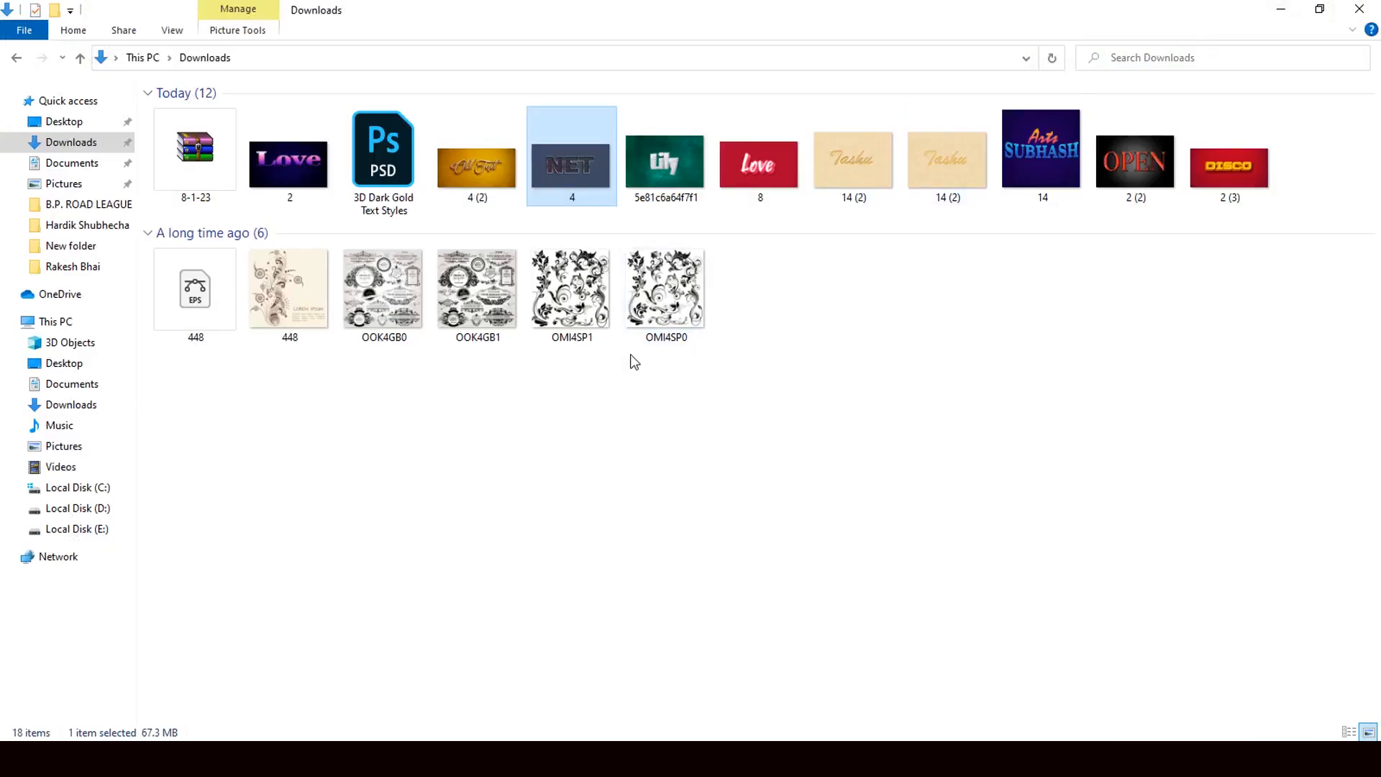
drag(663, 169, 680, 375)
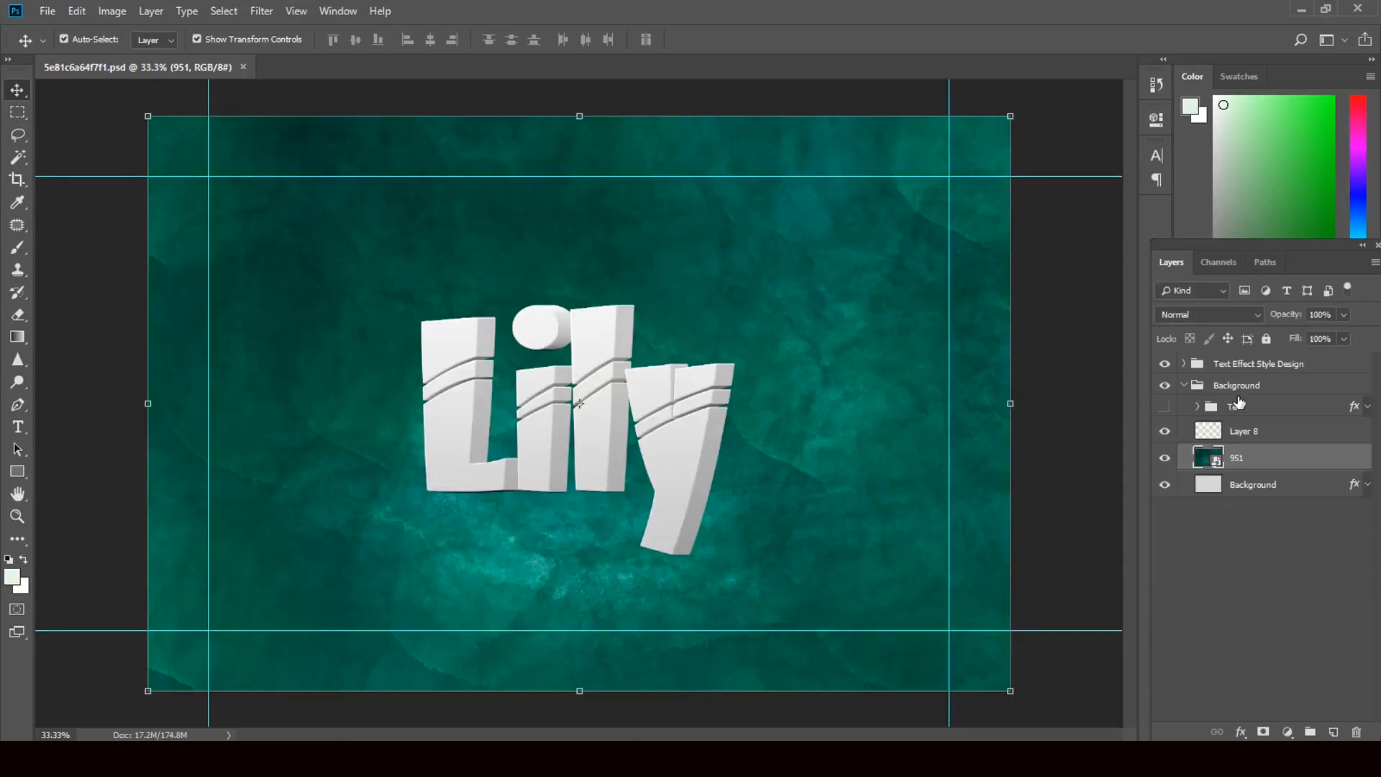
Replace the text in the Text Effect Style Design group's editable smart object with "Tashu", then save and close the smart object.
click(1184, 386)
click(1184, 363)
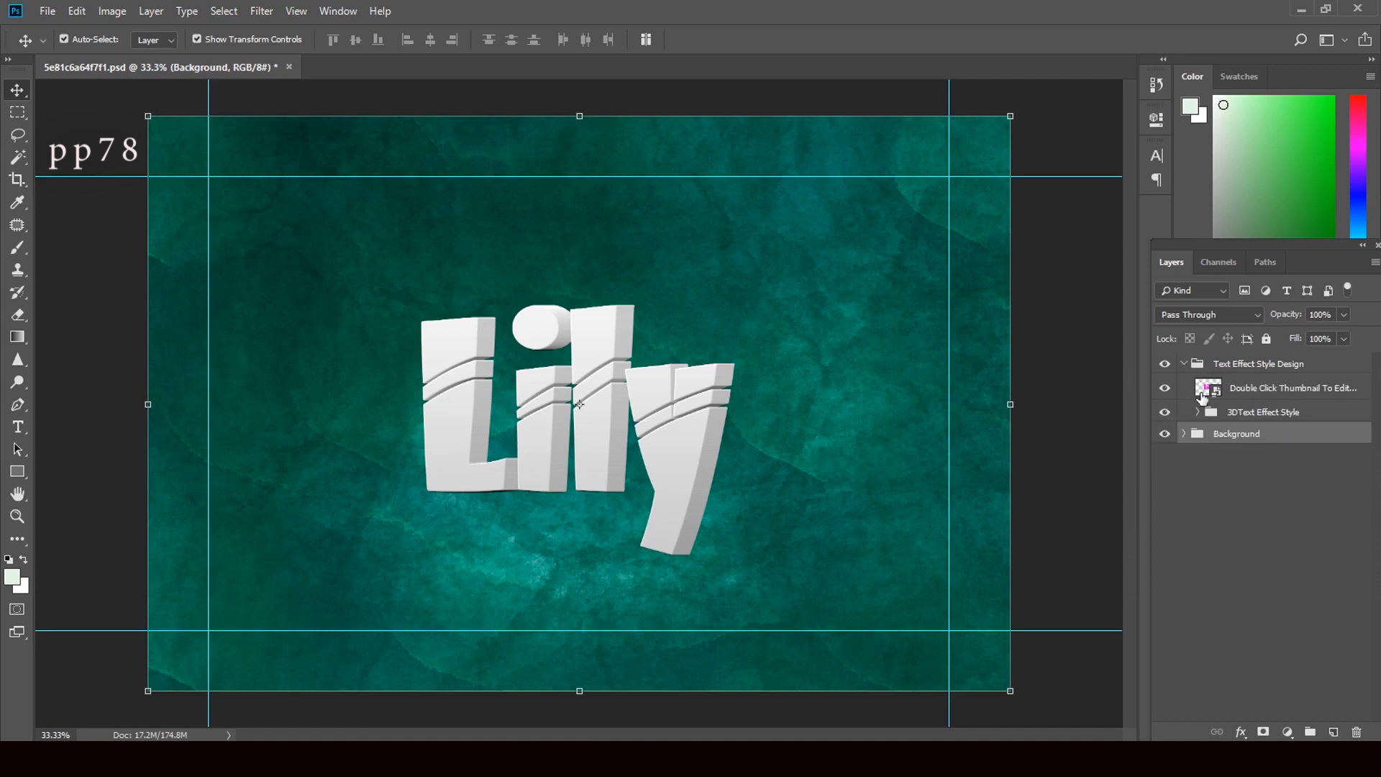
double_click(1209, 389)
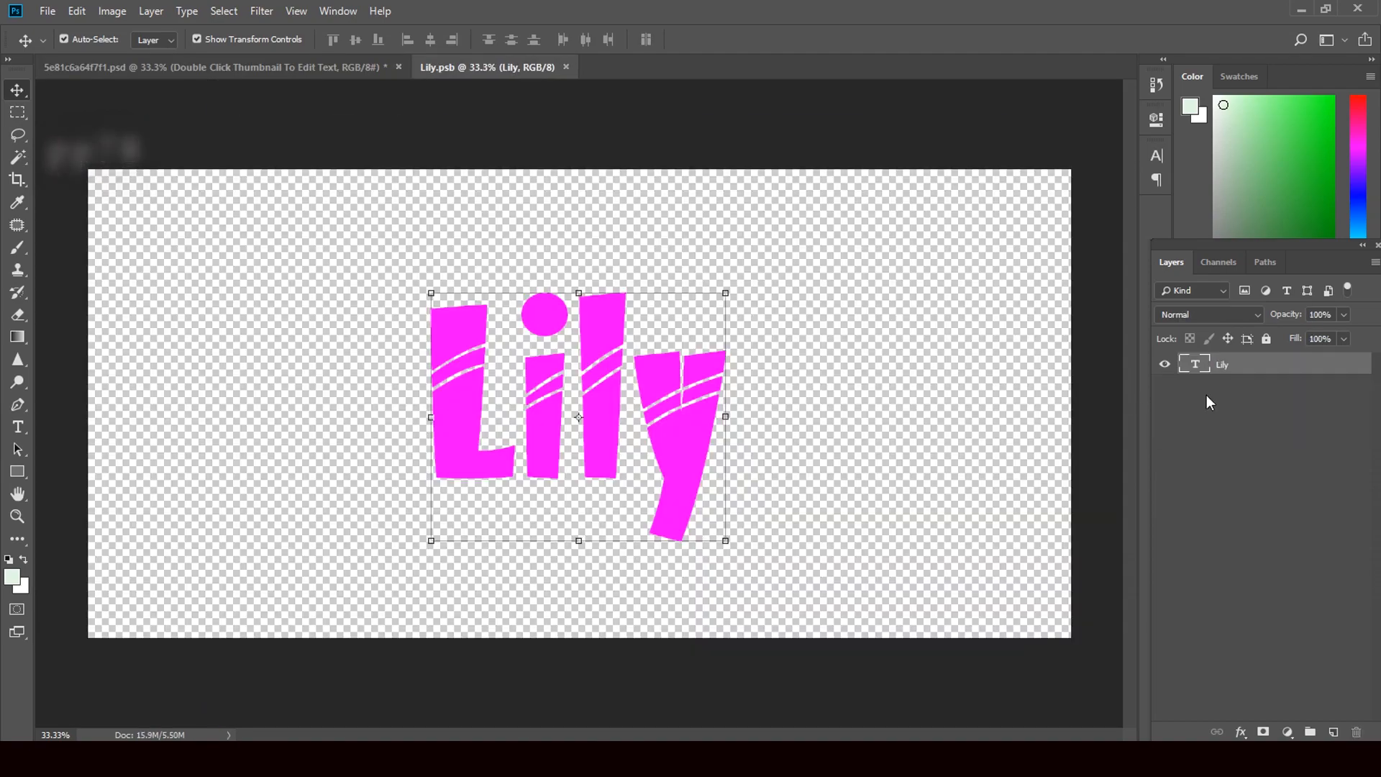
double_click(1206, 367)
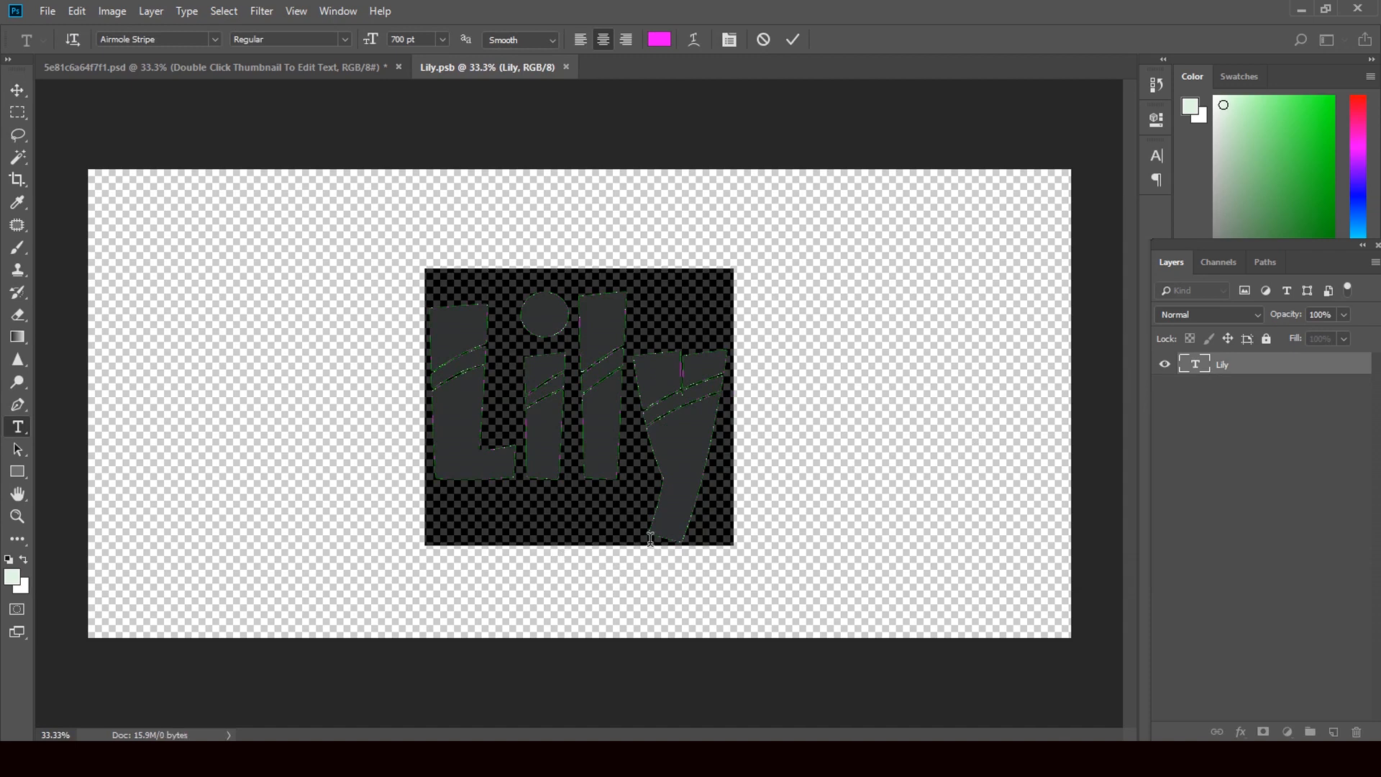
text(Tashu)
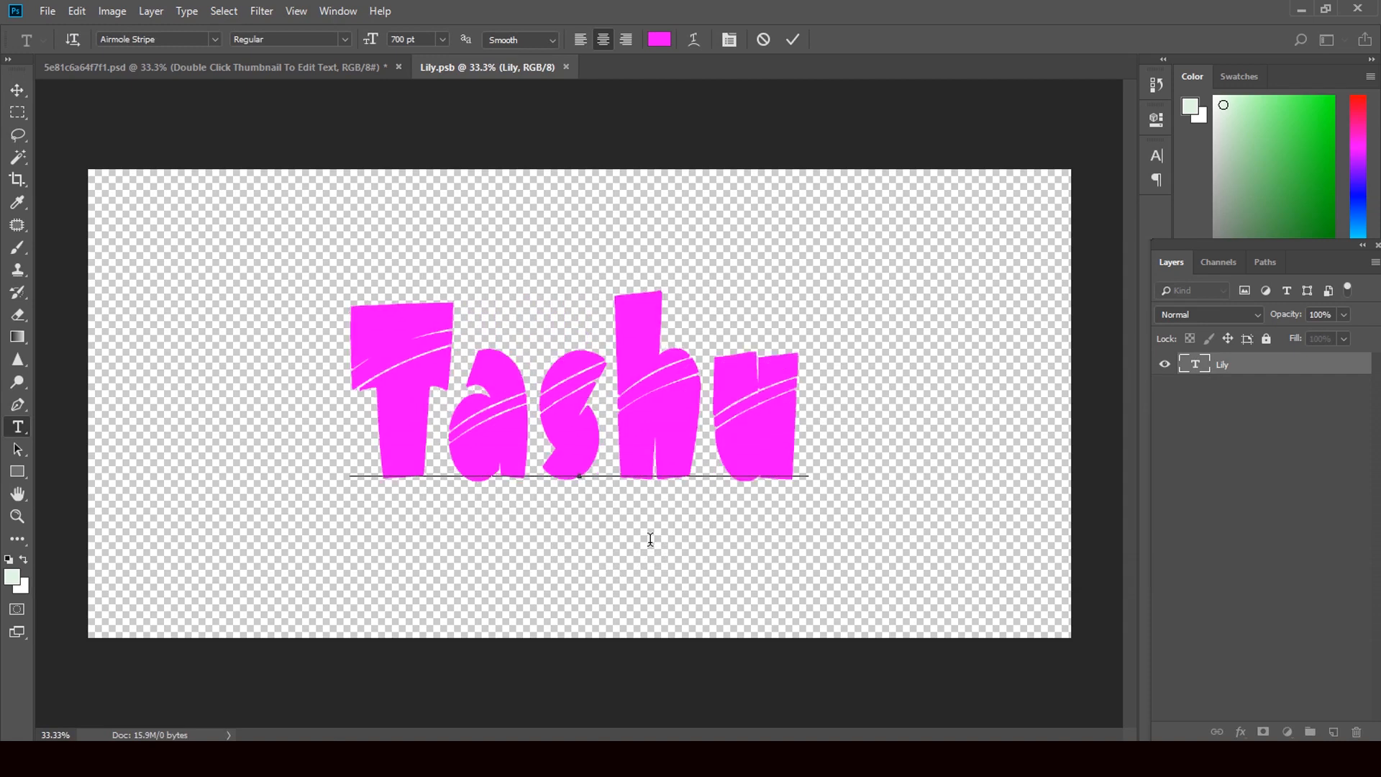
click(17, 90)
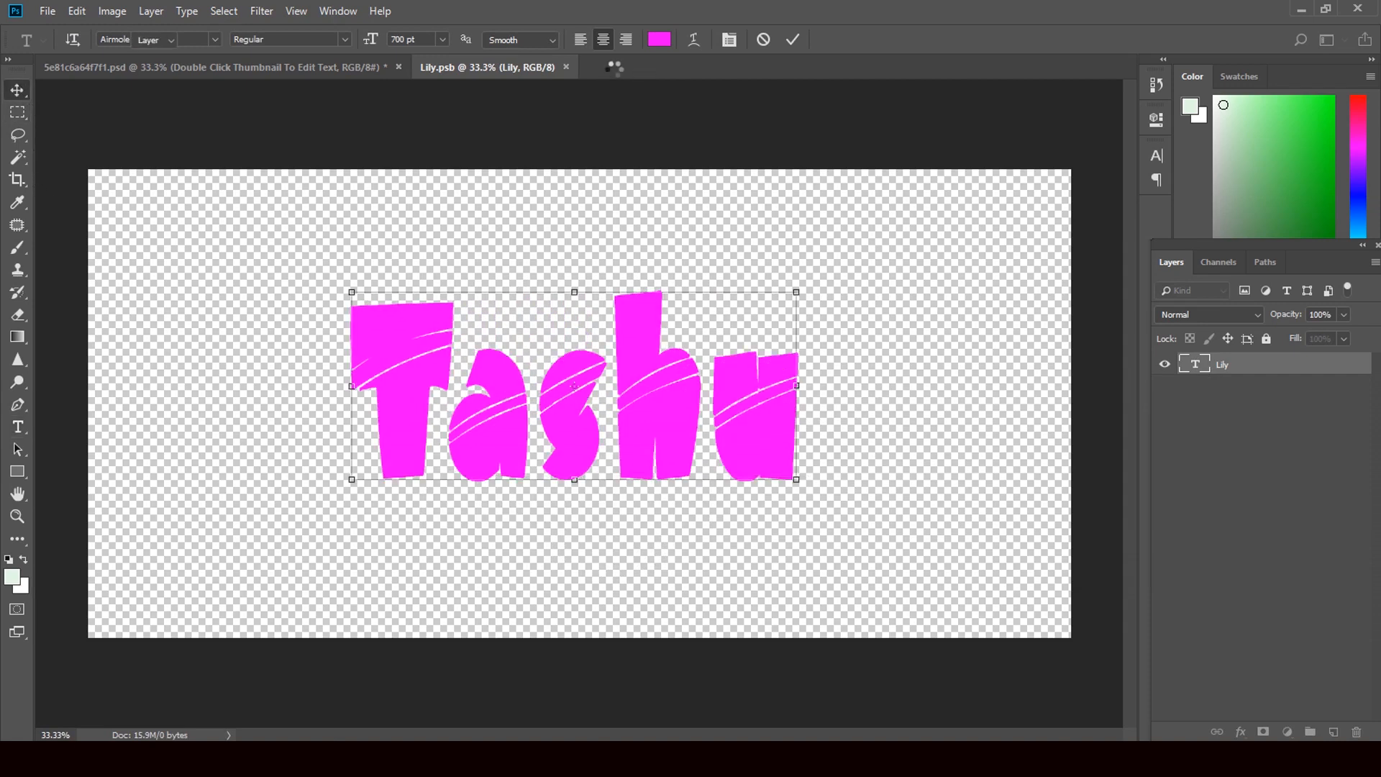
click(584, 67)
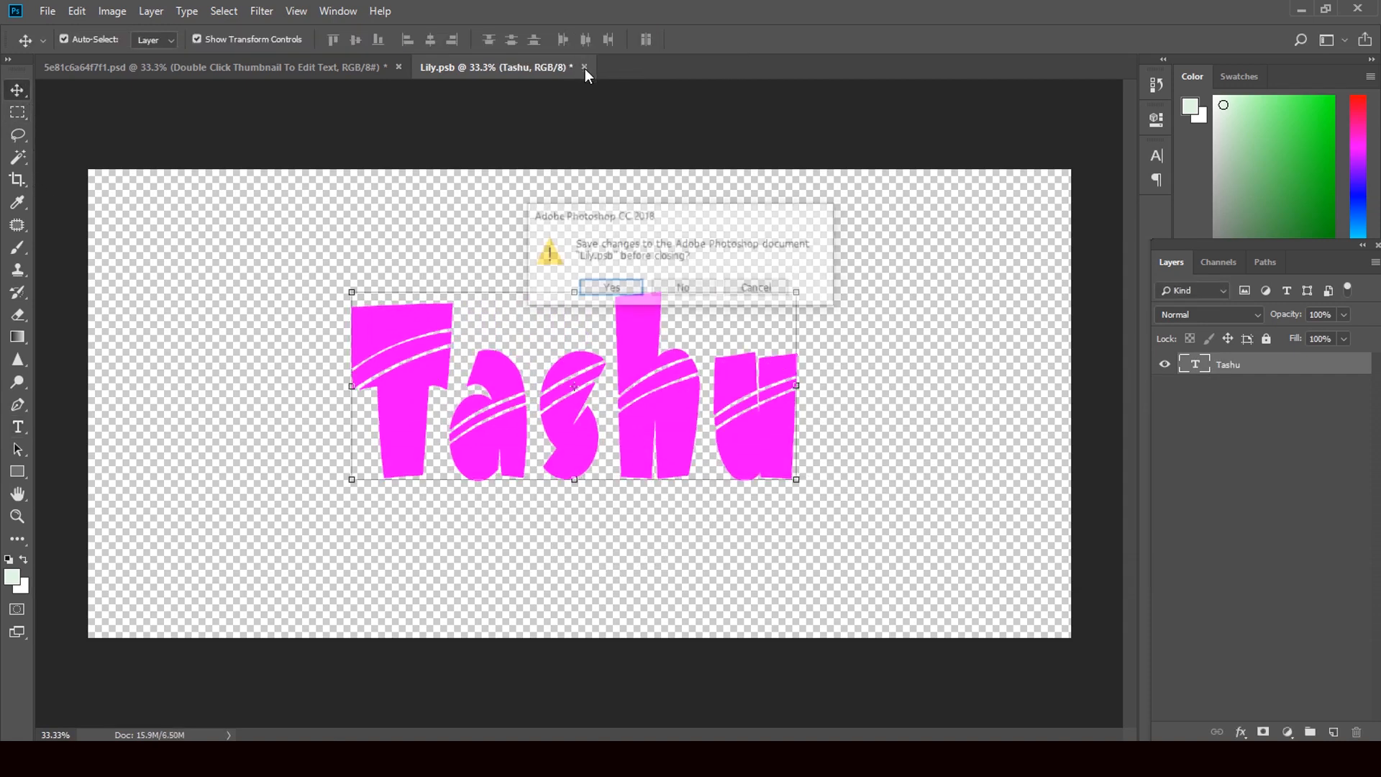
click(610, 288)
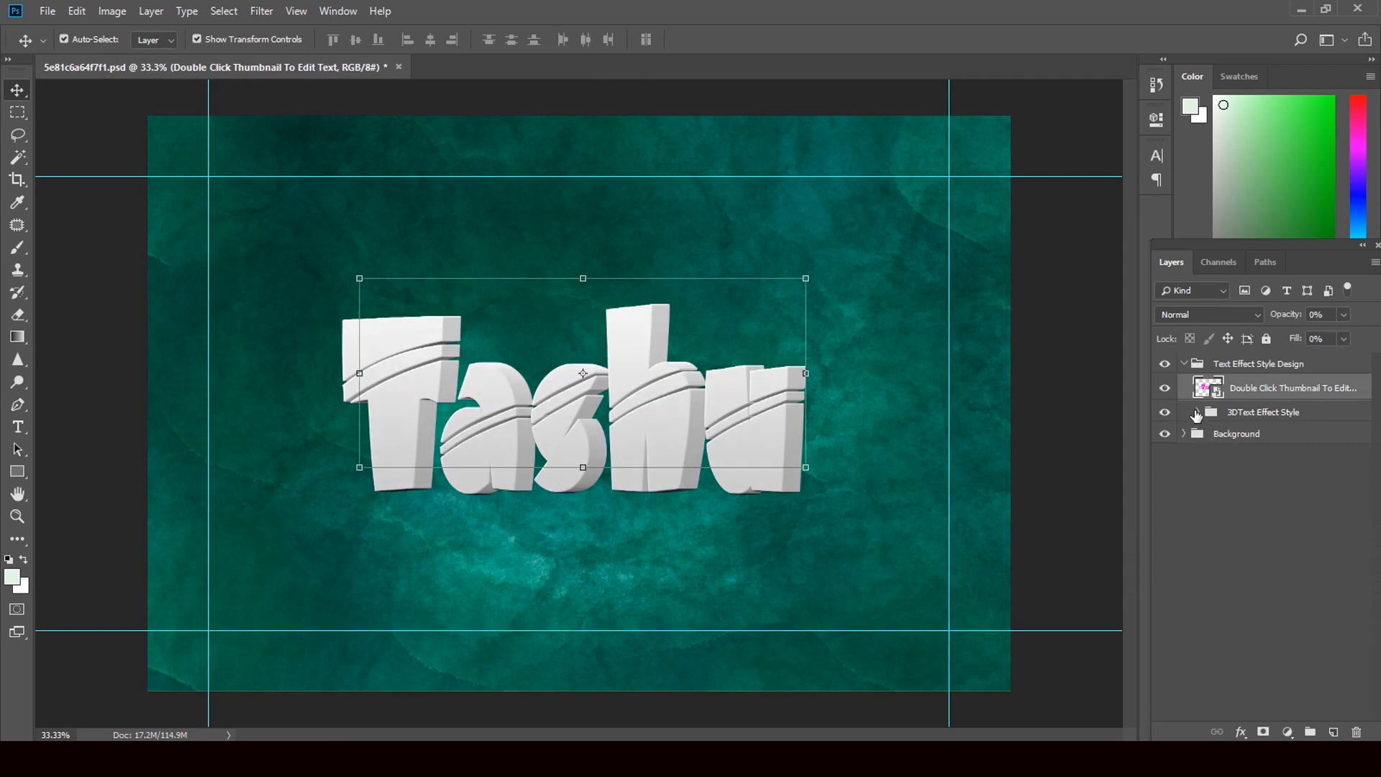
Try a Bevel & Emboss size of 40 px and soften of 4 px on the 3D Text Effect 1 layer, then cancel.
click(1196, 413)
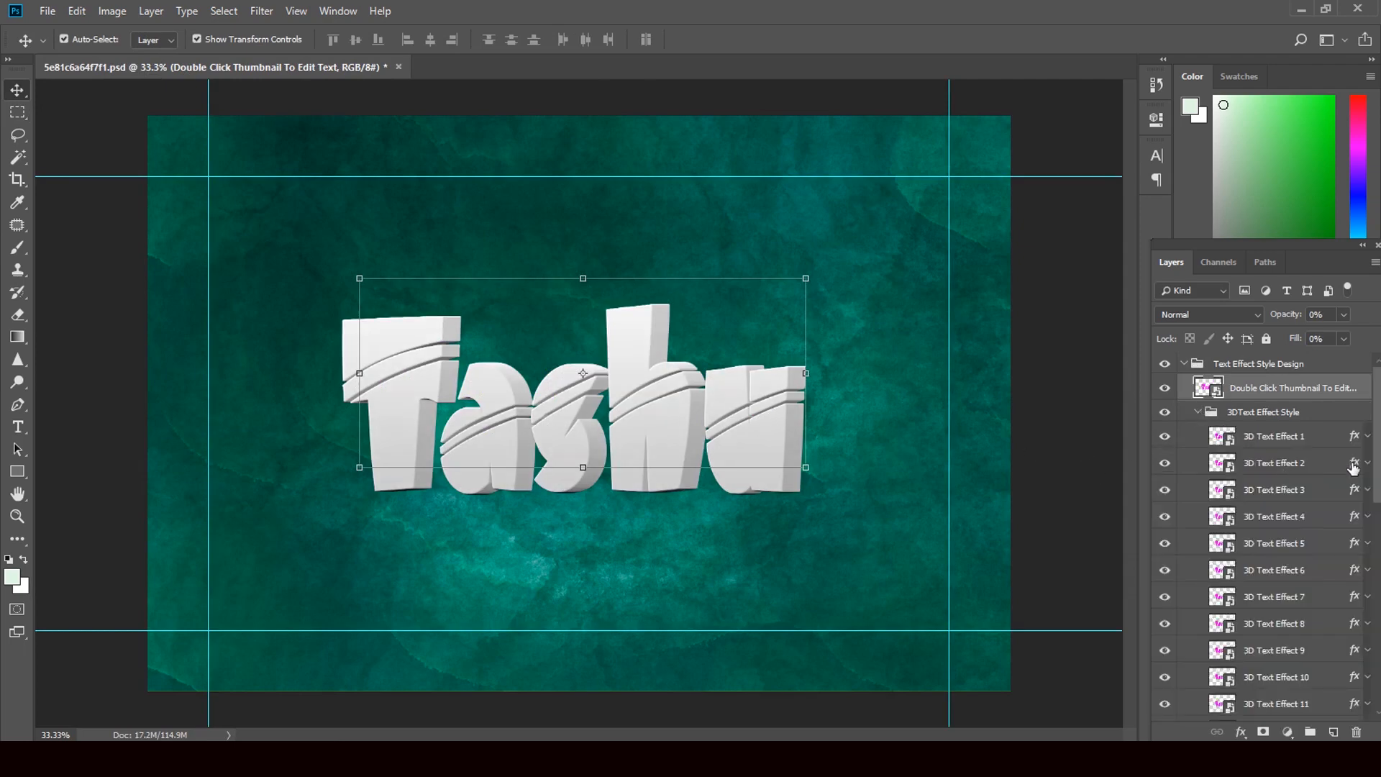
double_click(1352, 438)
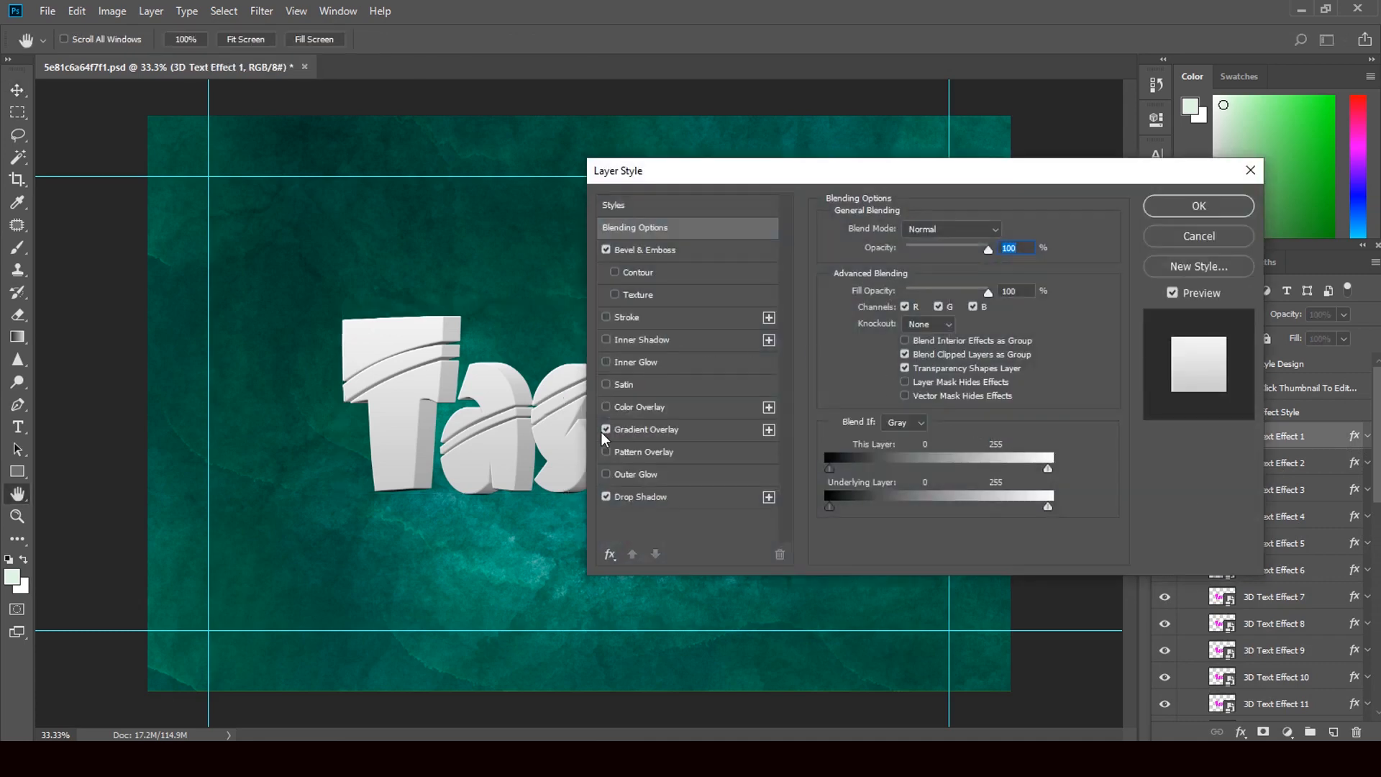
click(648, 251)
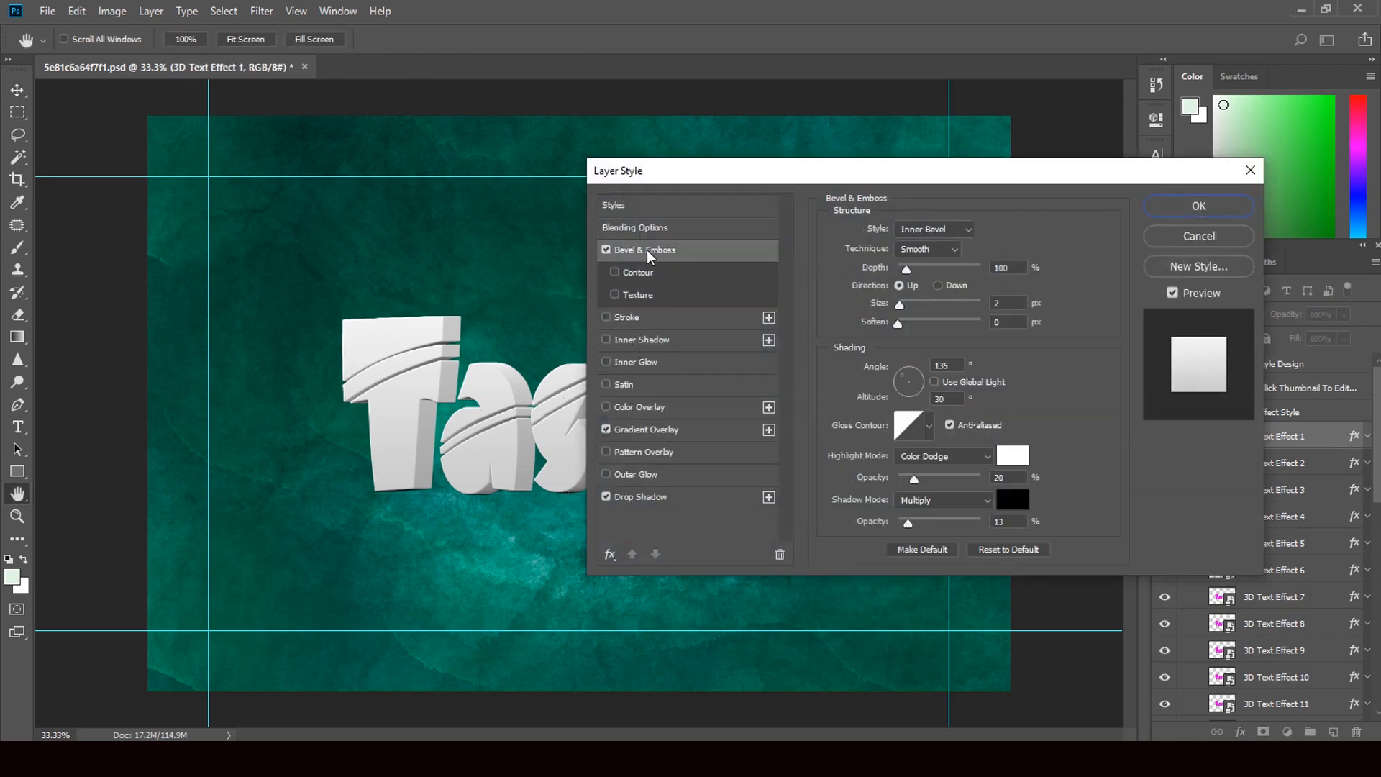
mouse_move(900, 301)
mouse_down()
mouse_move(934, 301)
mouse_move(921, 325)
mouse_move(917, 302)
mouse_up()
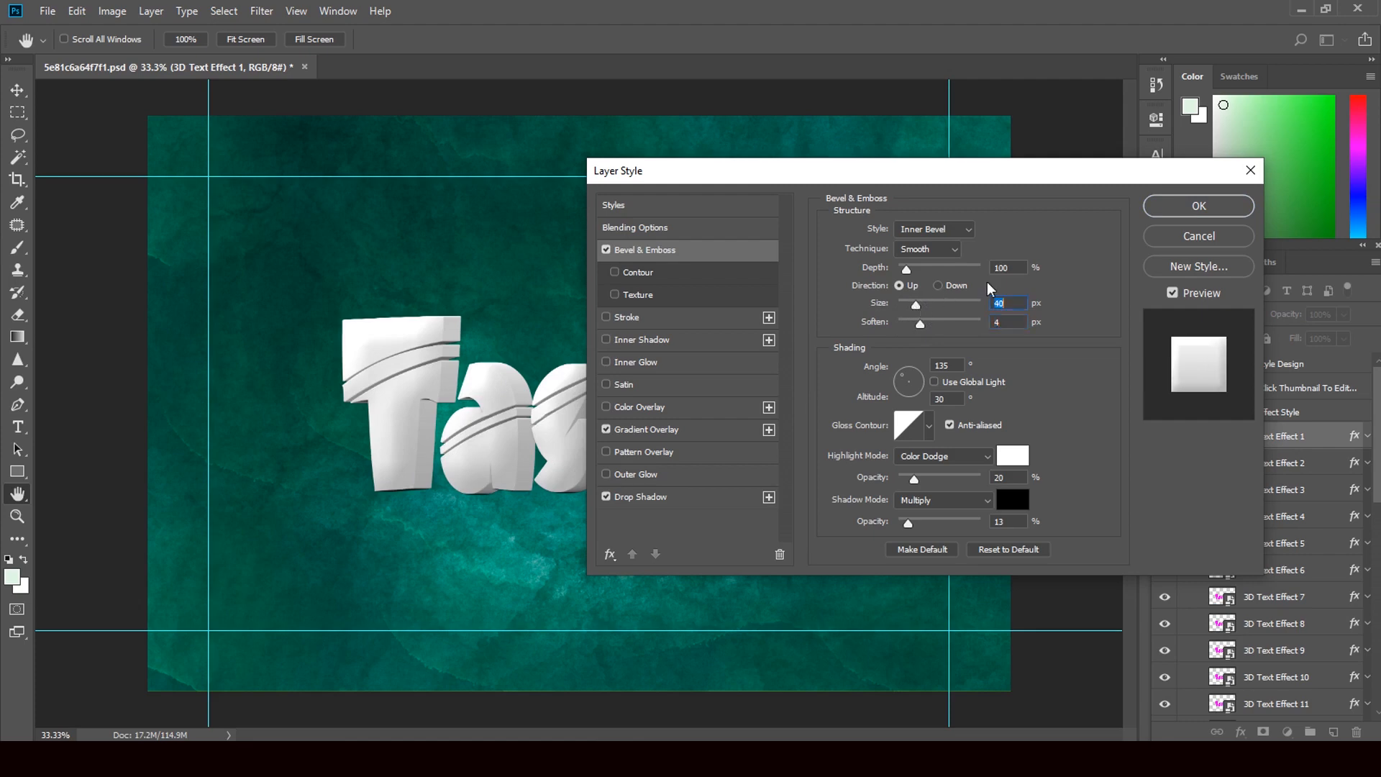
click(1166, 235)
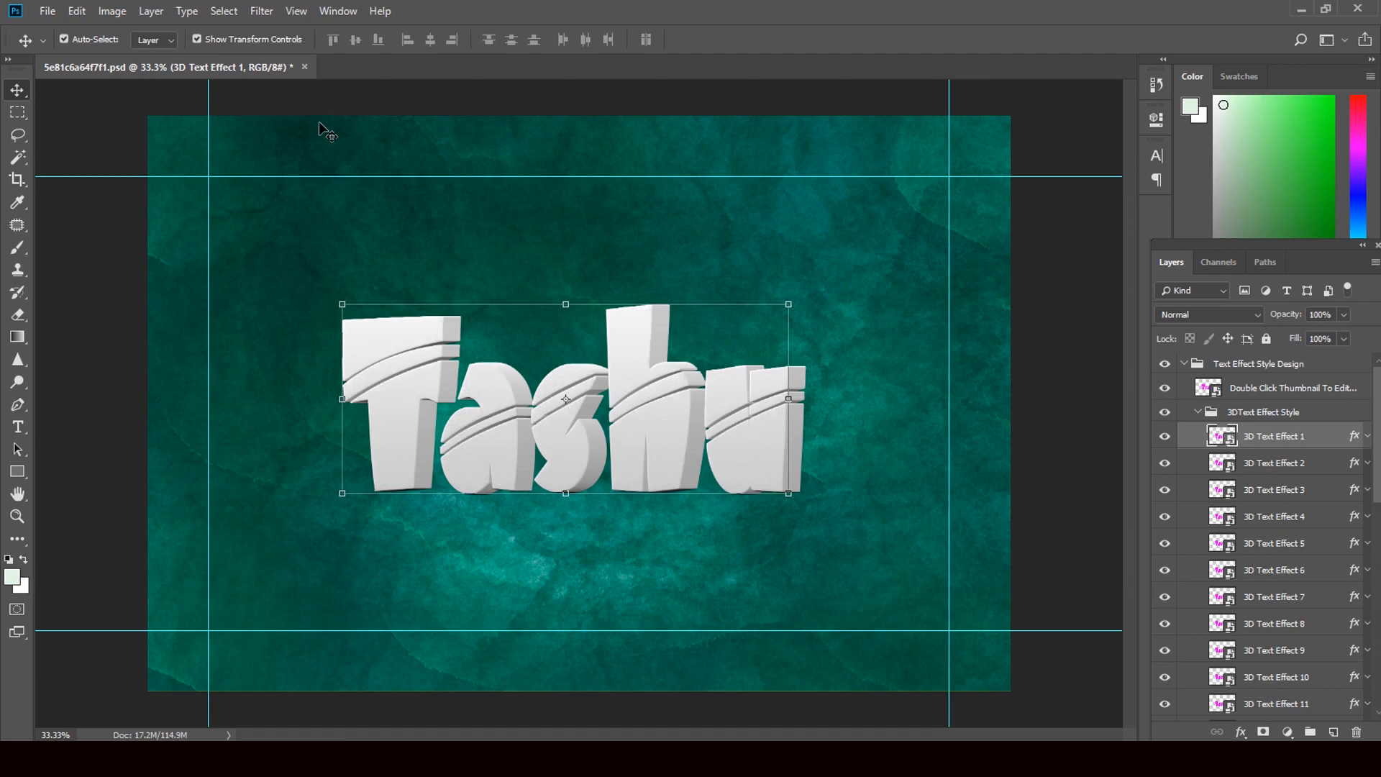
Close 5e81c6a64f7f1.psd without saving and open the red Love text file 8 from the Downloads folder in Photoshop.
click(306, 67)
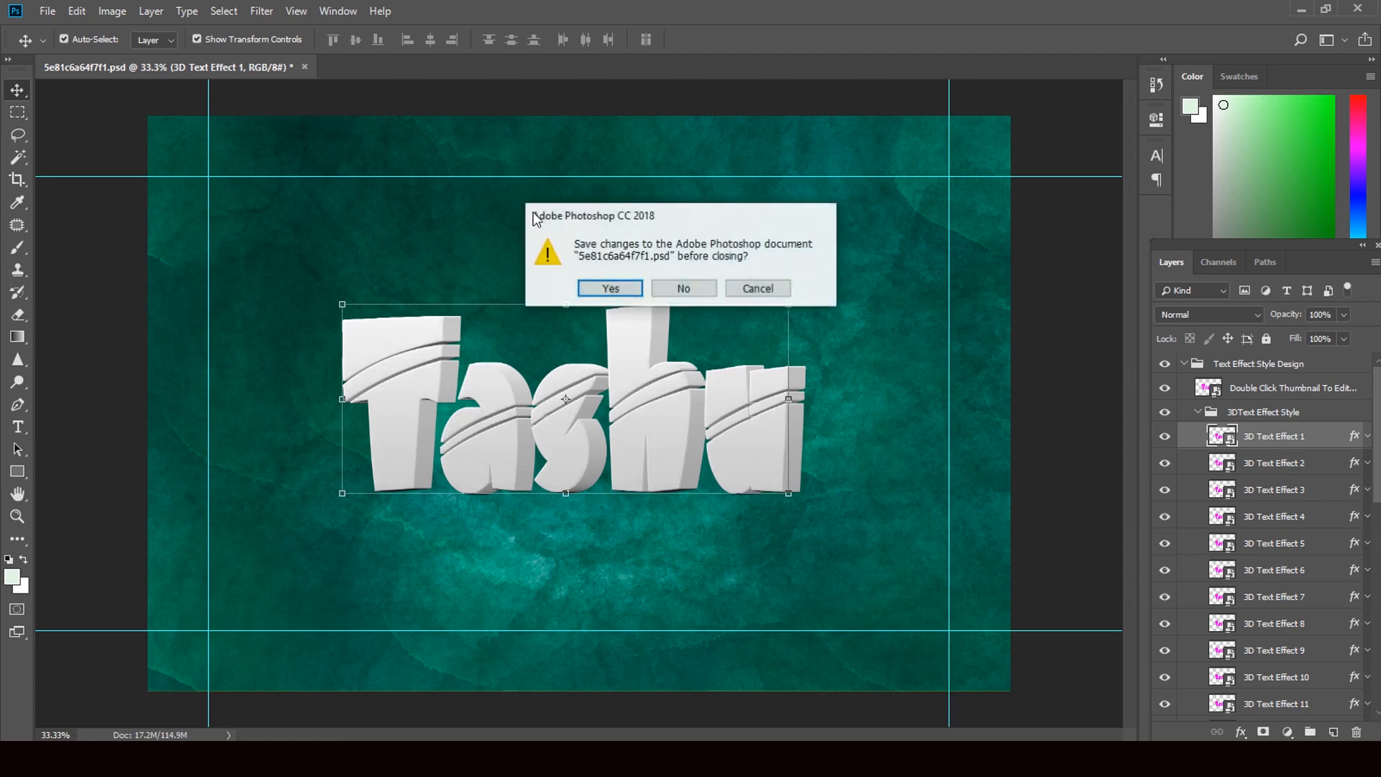
click(673, 286)
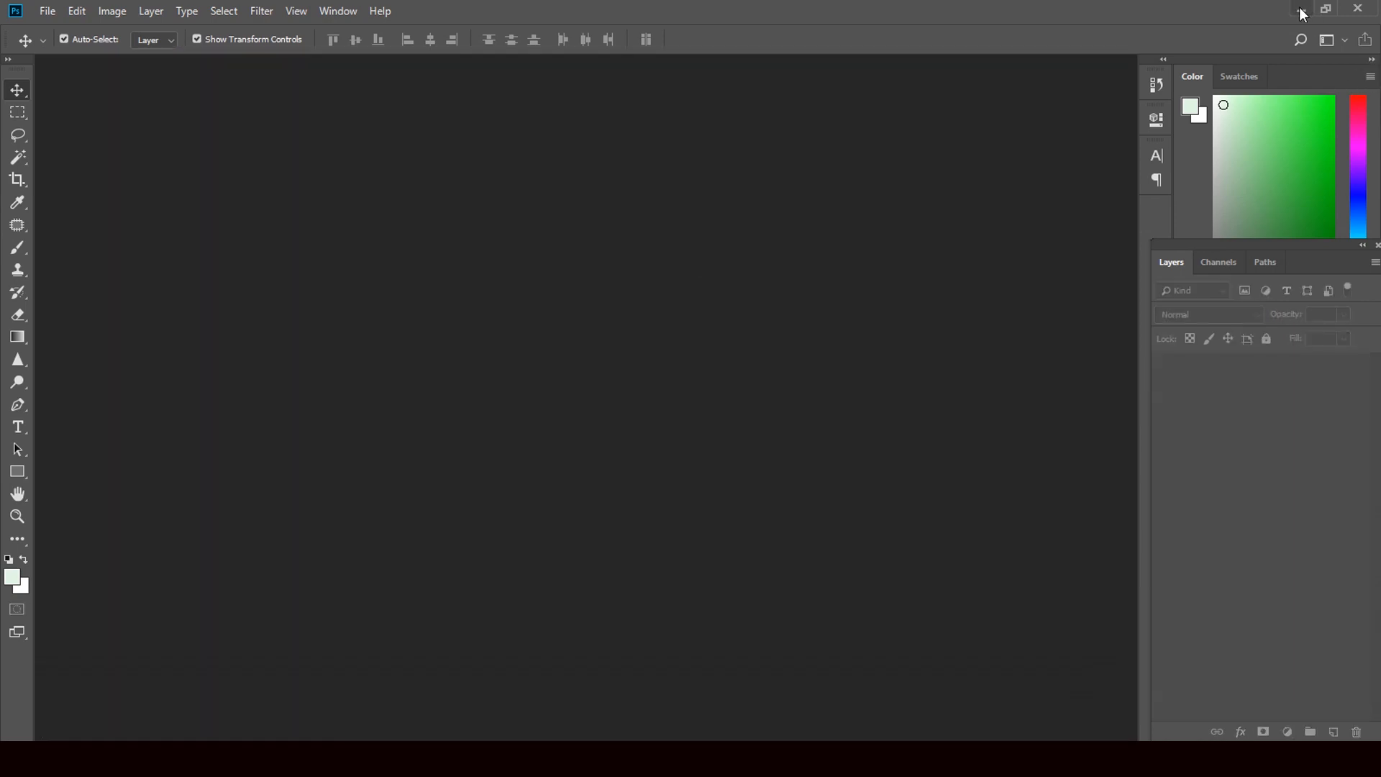
click(1302, 12)
click(783, 175)
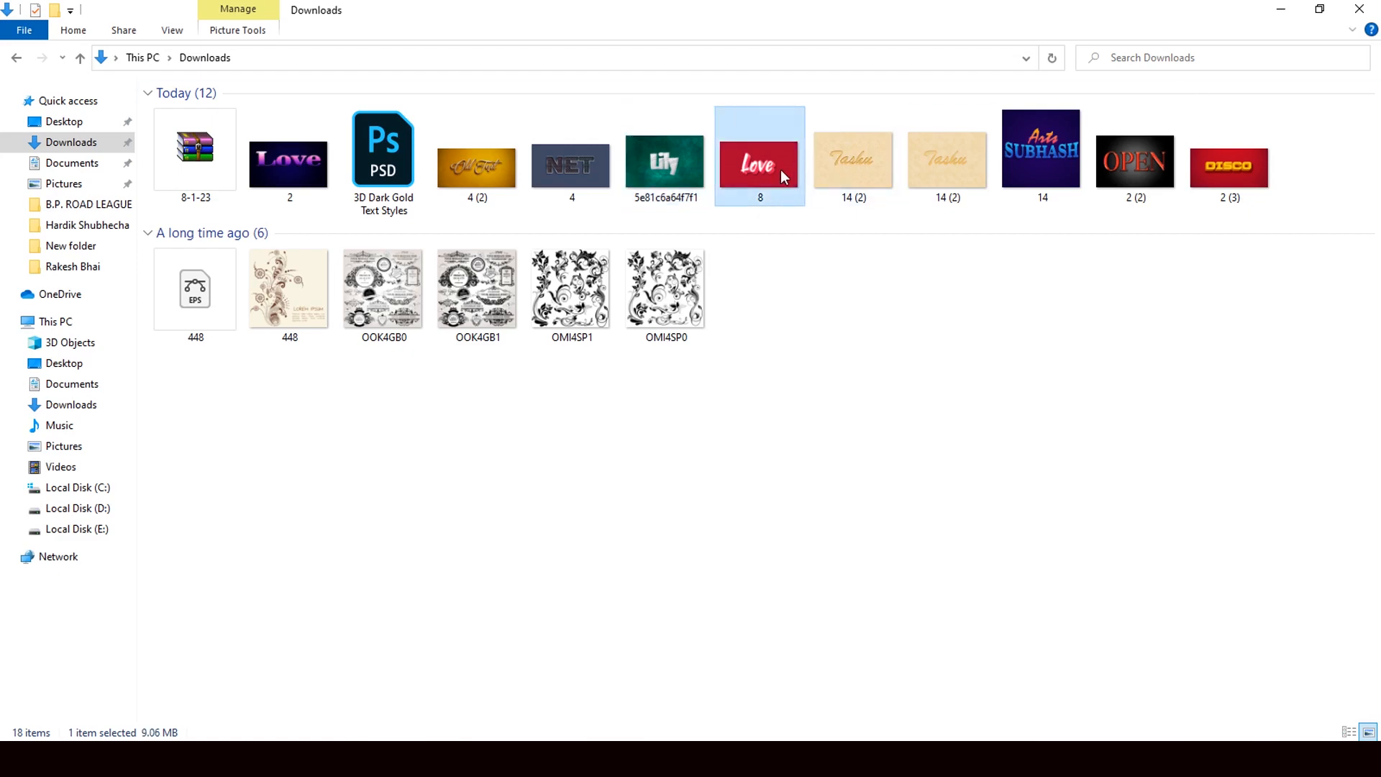
drag(783, 175, 643, 435)
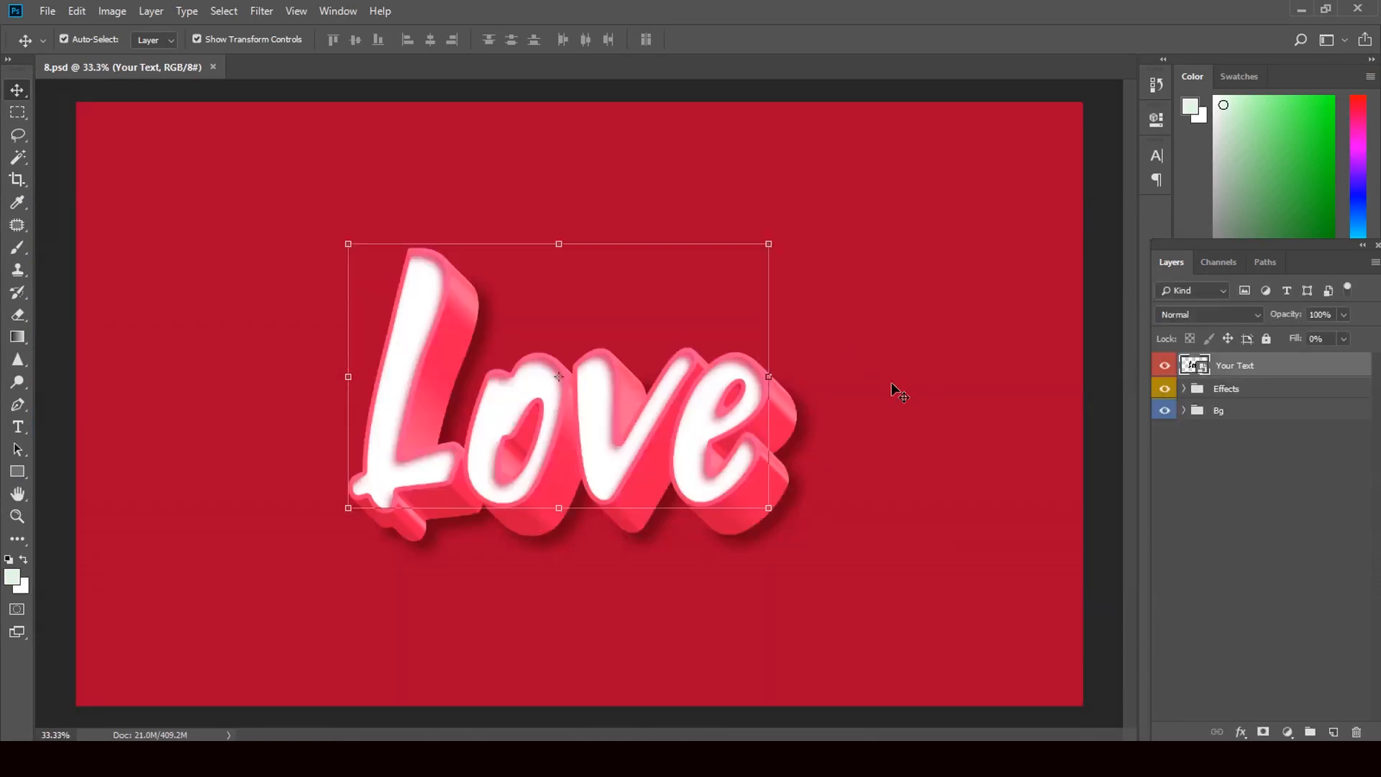
Retype the text inside the Your Text smart object as "Love", then save and close the smart object.
double_click(1196, 366)
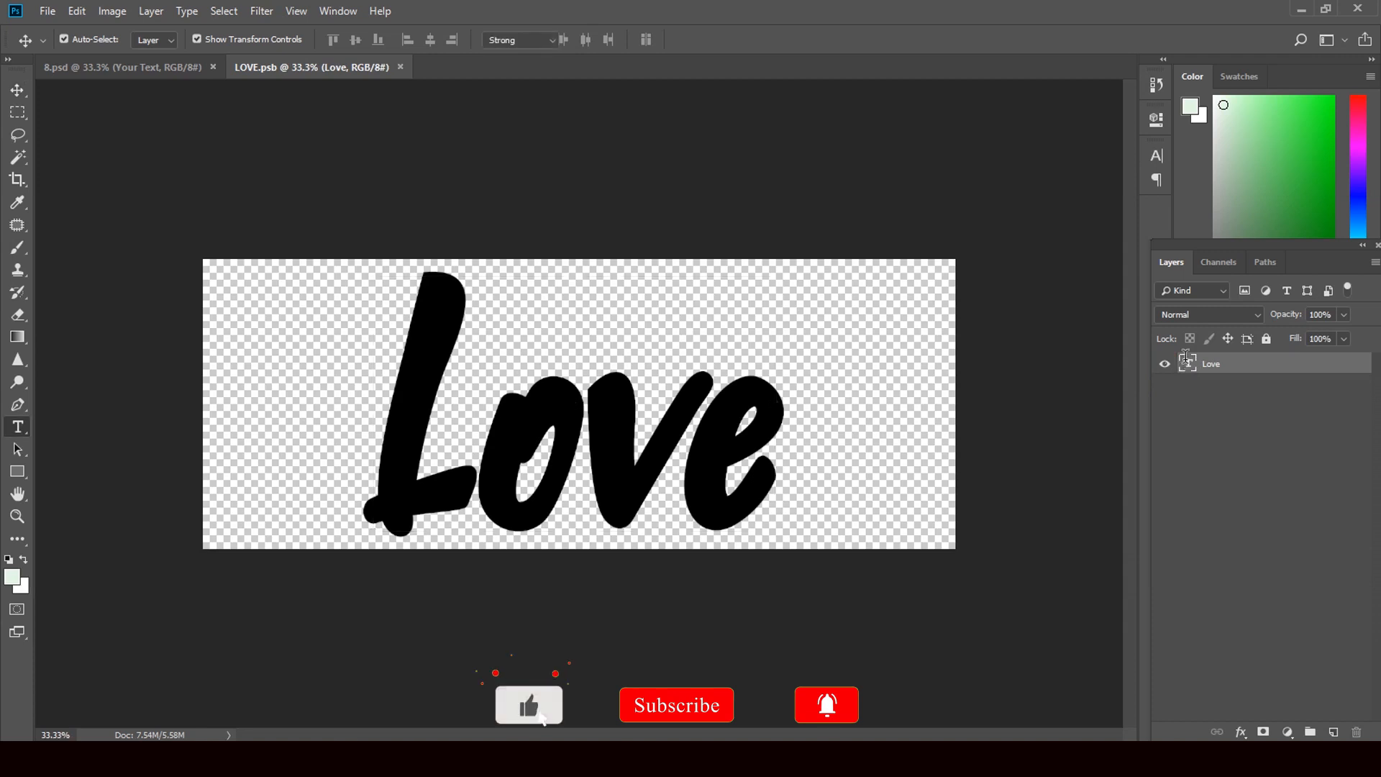
double_click(1186, 364)
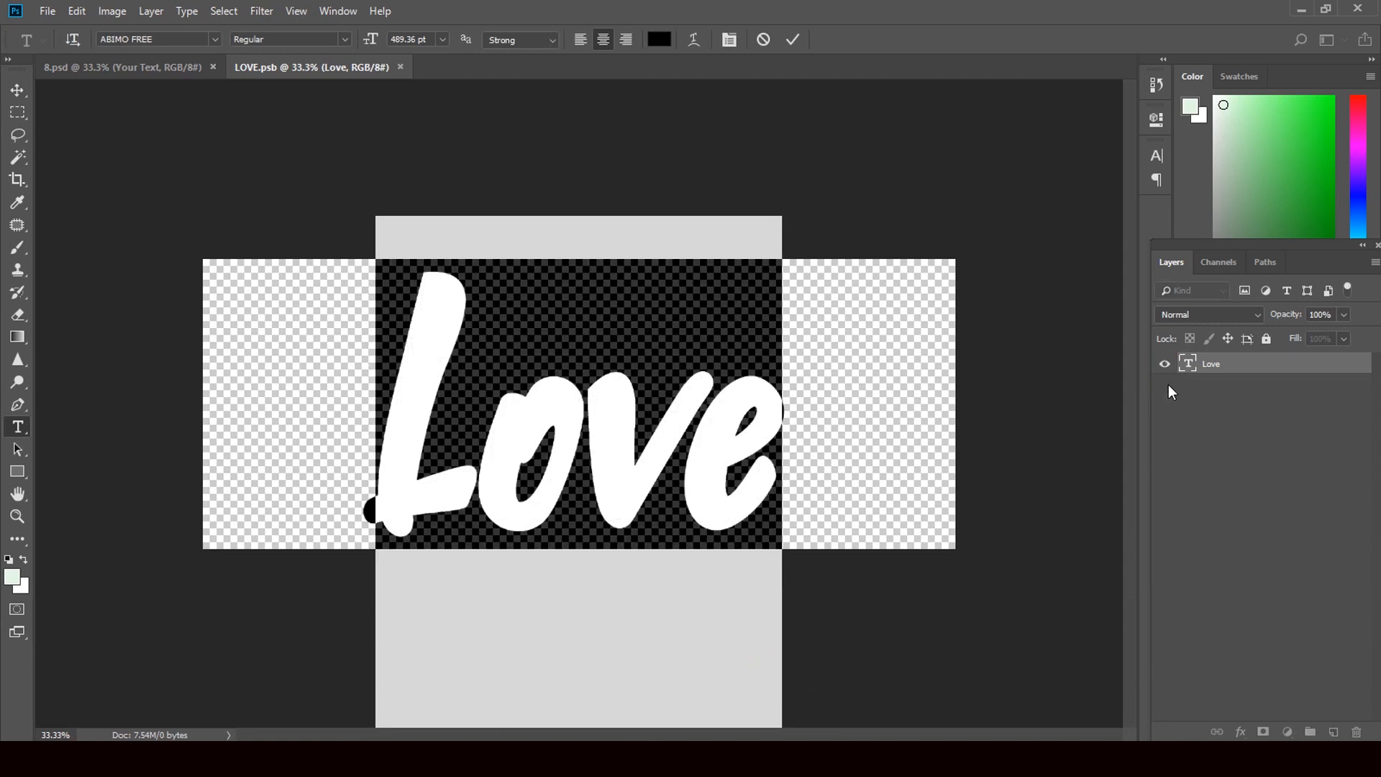
text(Love)
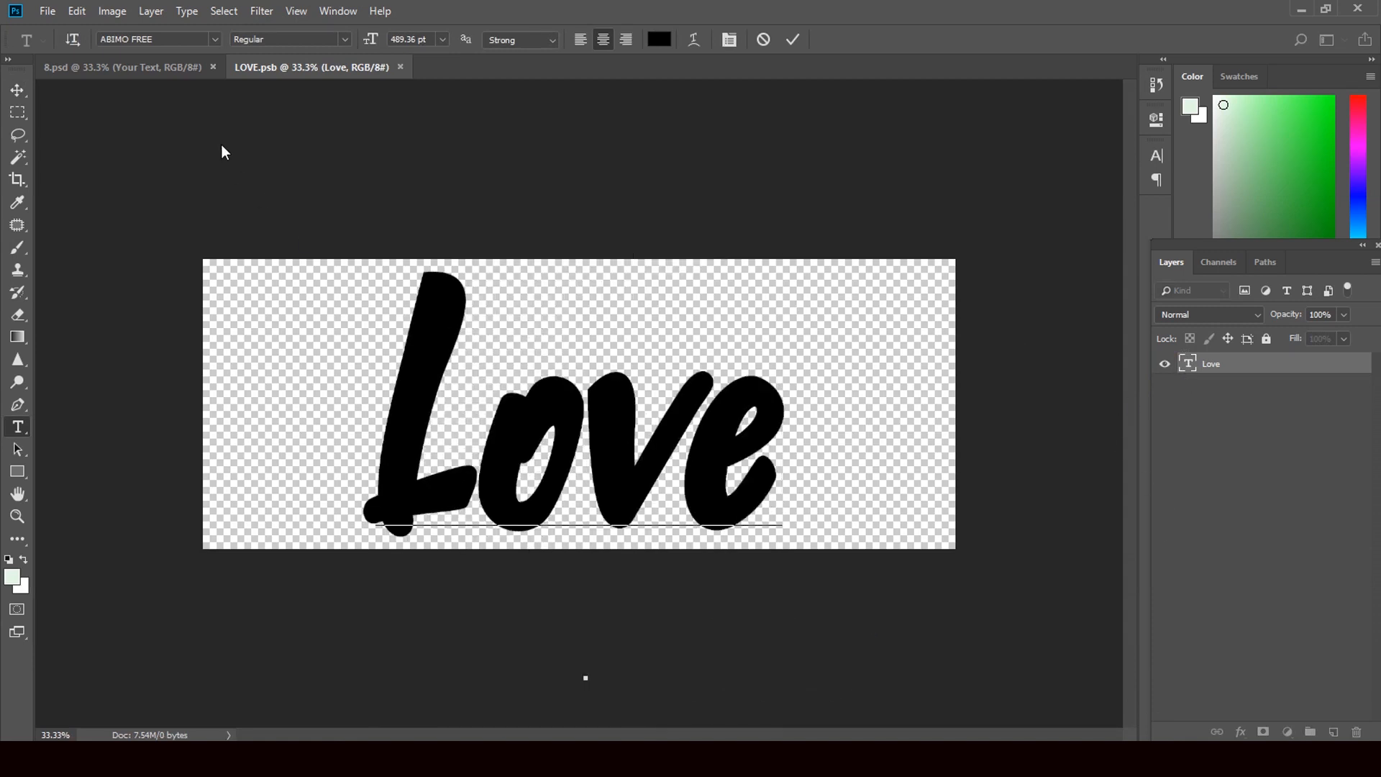
click(18, 90)
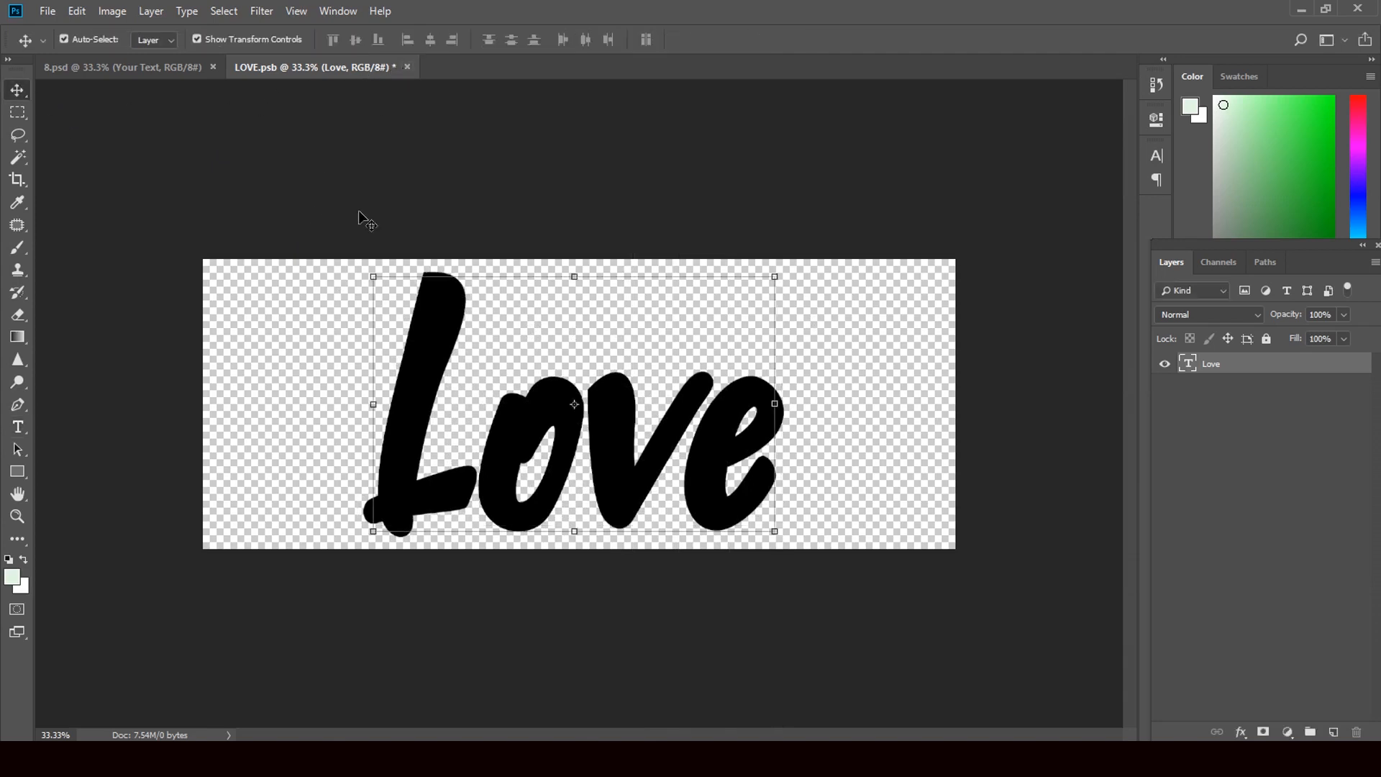
click(406, 66)
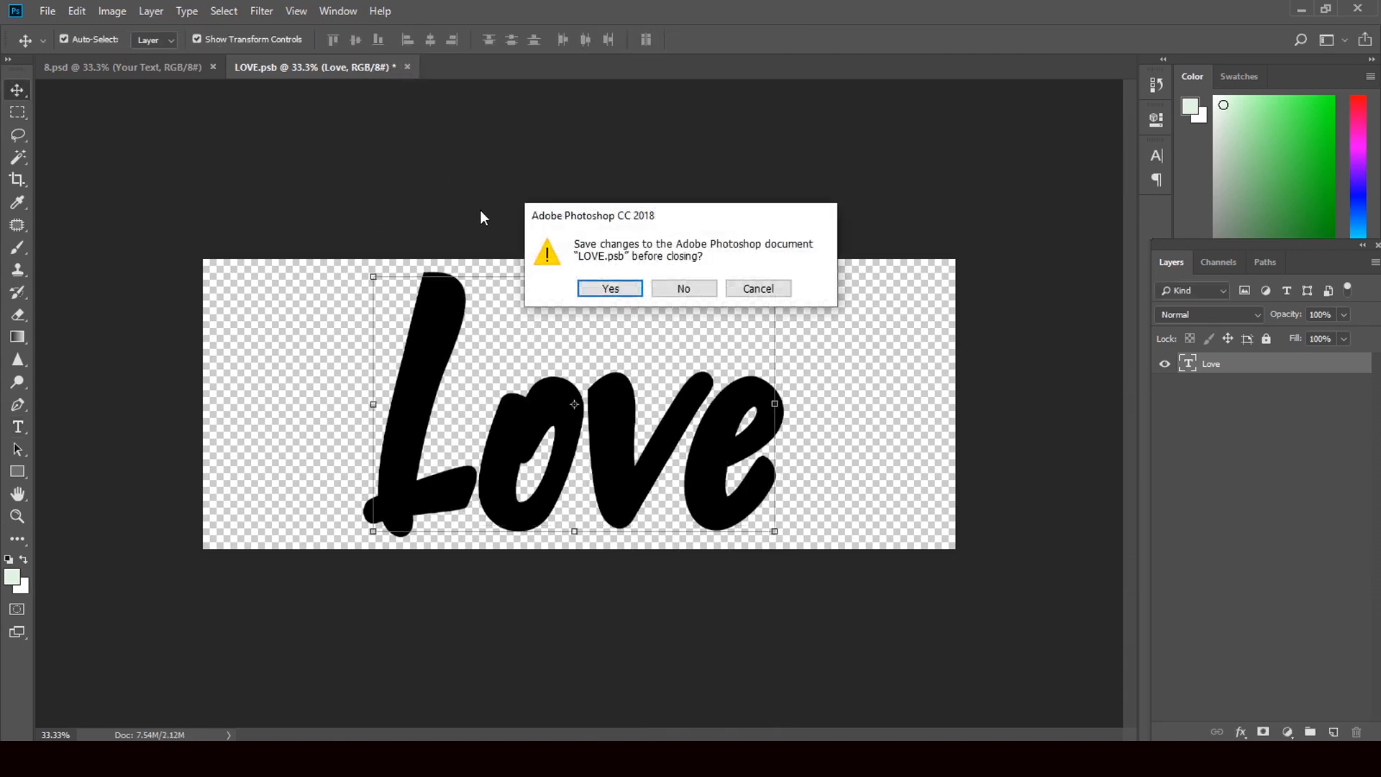
click(628, 291)
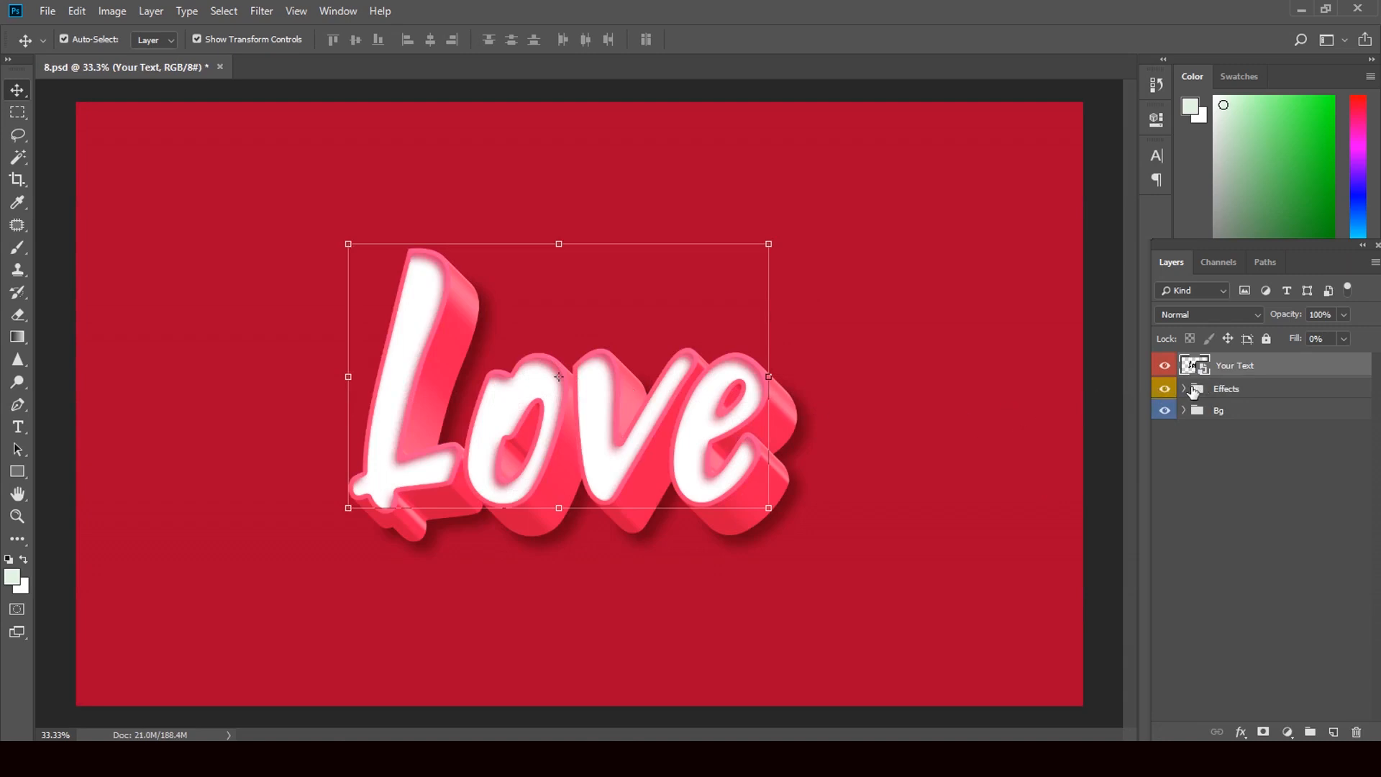
In the 3DExtrude group, set LOVE copy 48's Bevel & Emboss to Chisel Hard, depth 324%, size 114 px and soften 5 px.
click(1184, 389)
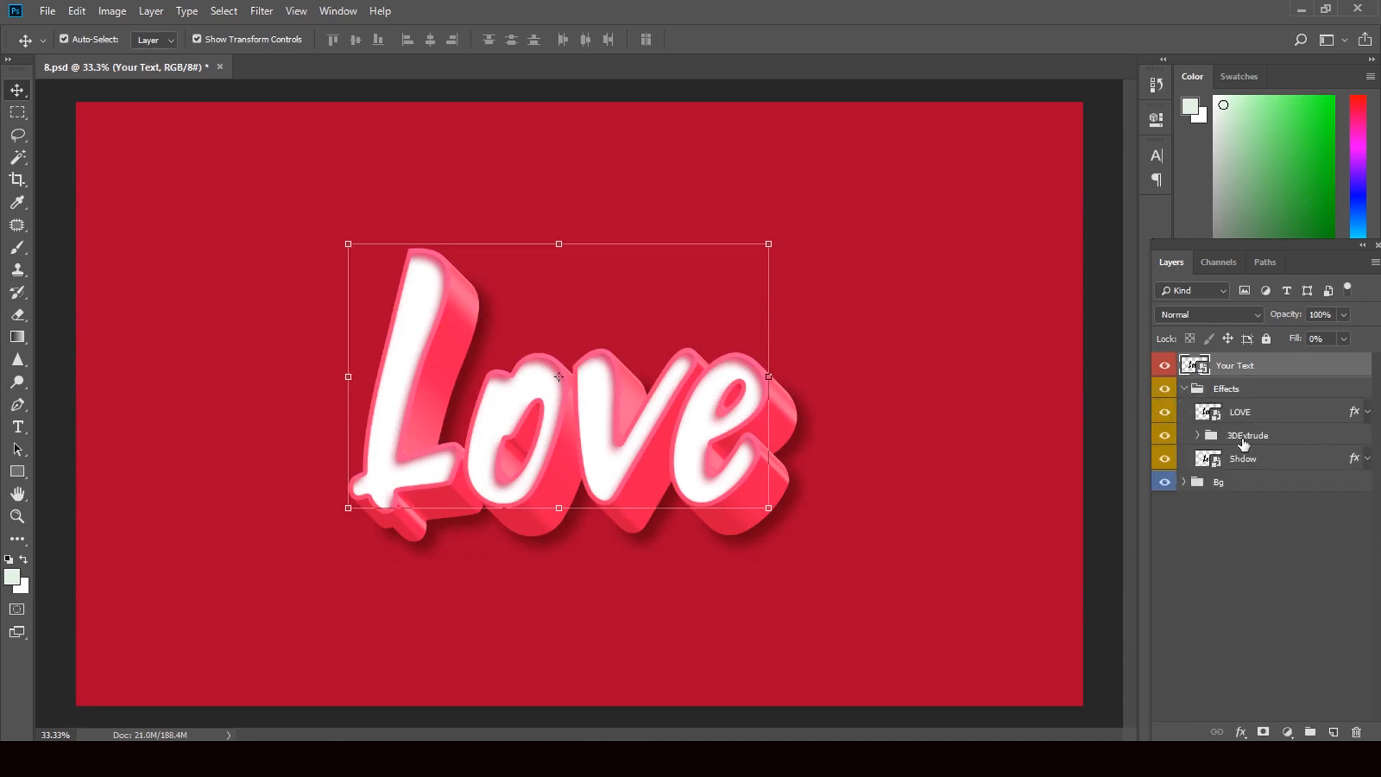
click(1198, 436)
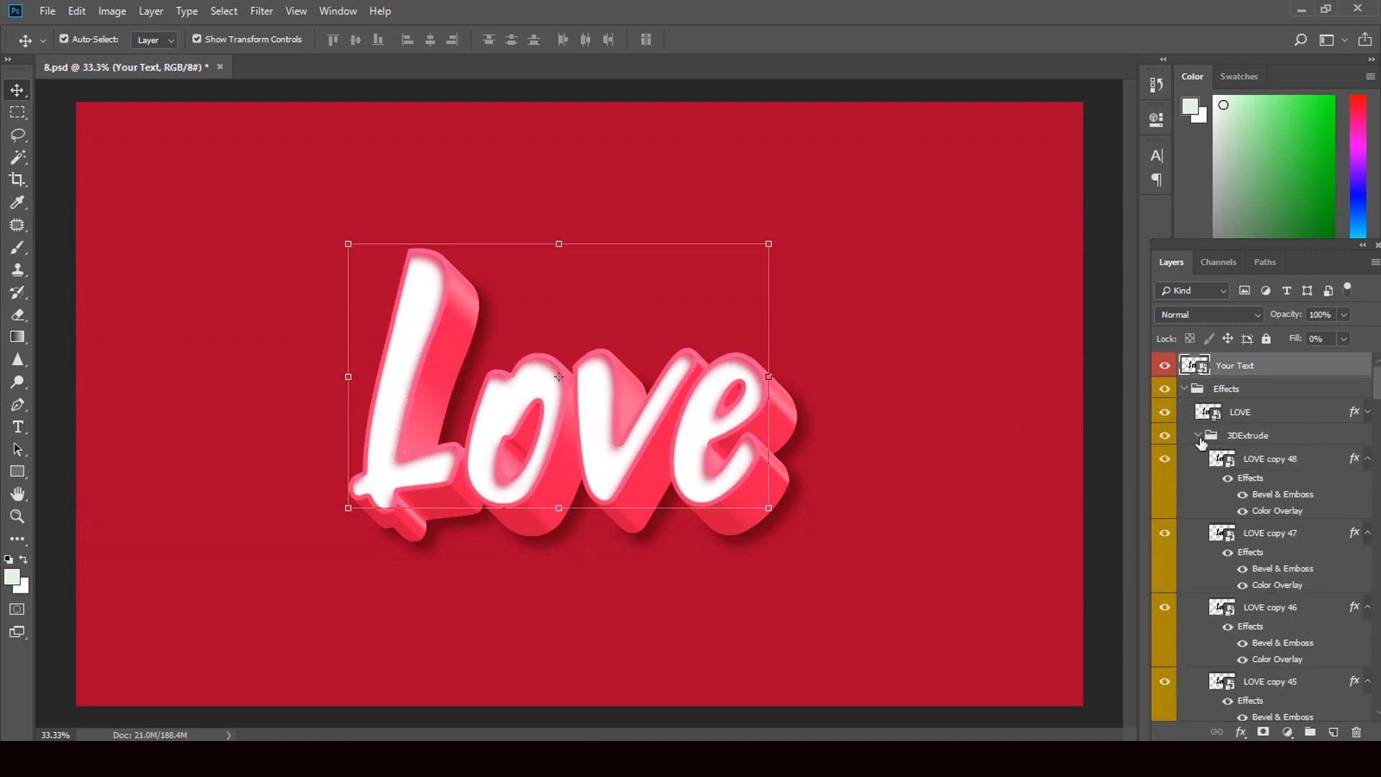
click(1355, 463)
double_click(1355, 461)
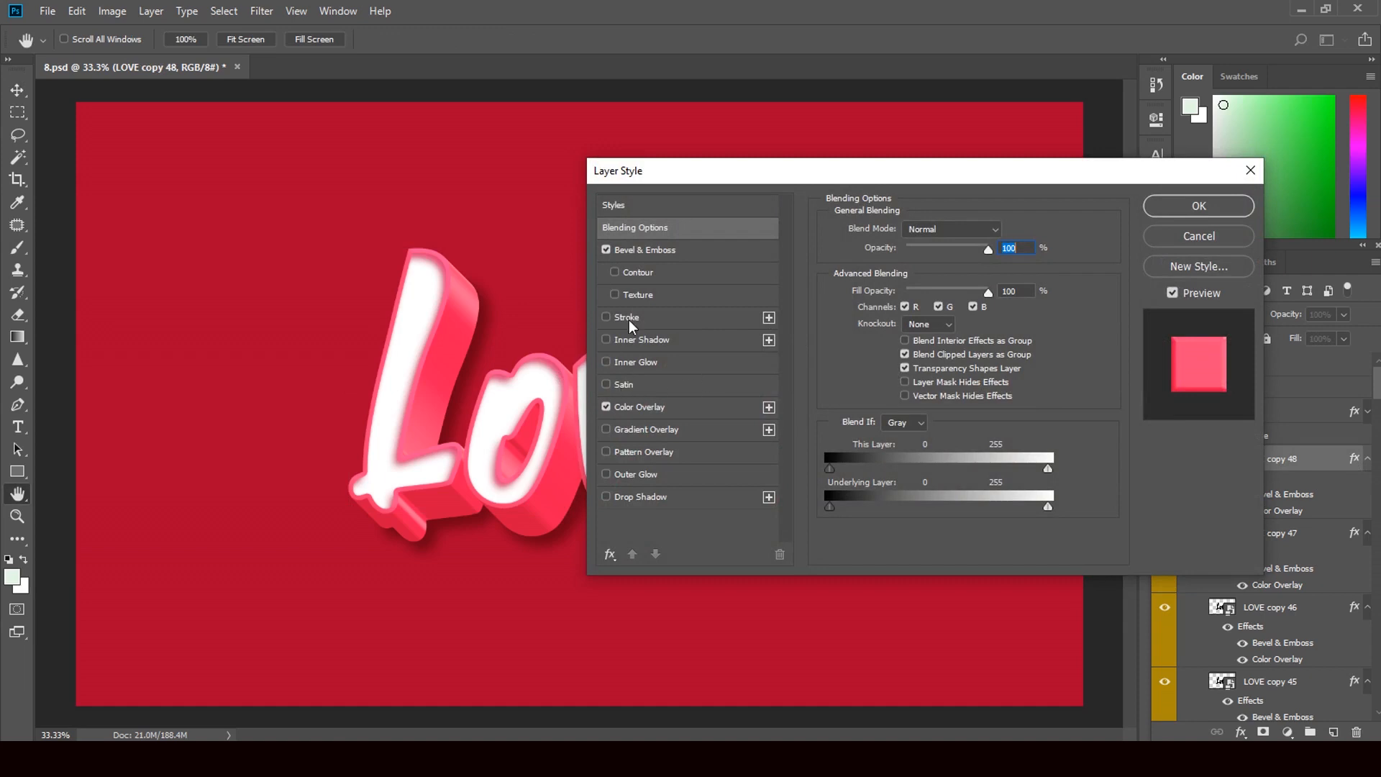
click(649, 257)
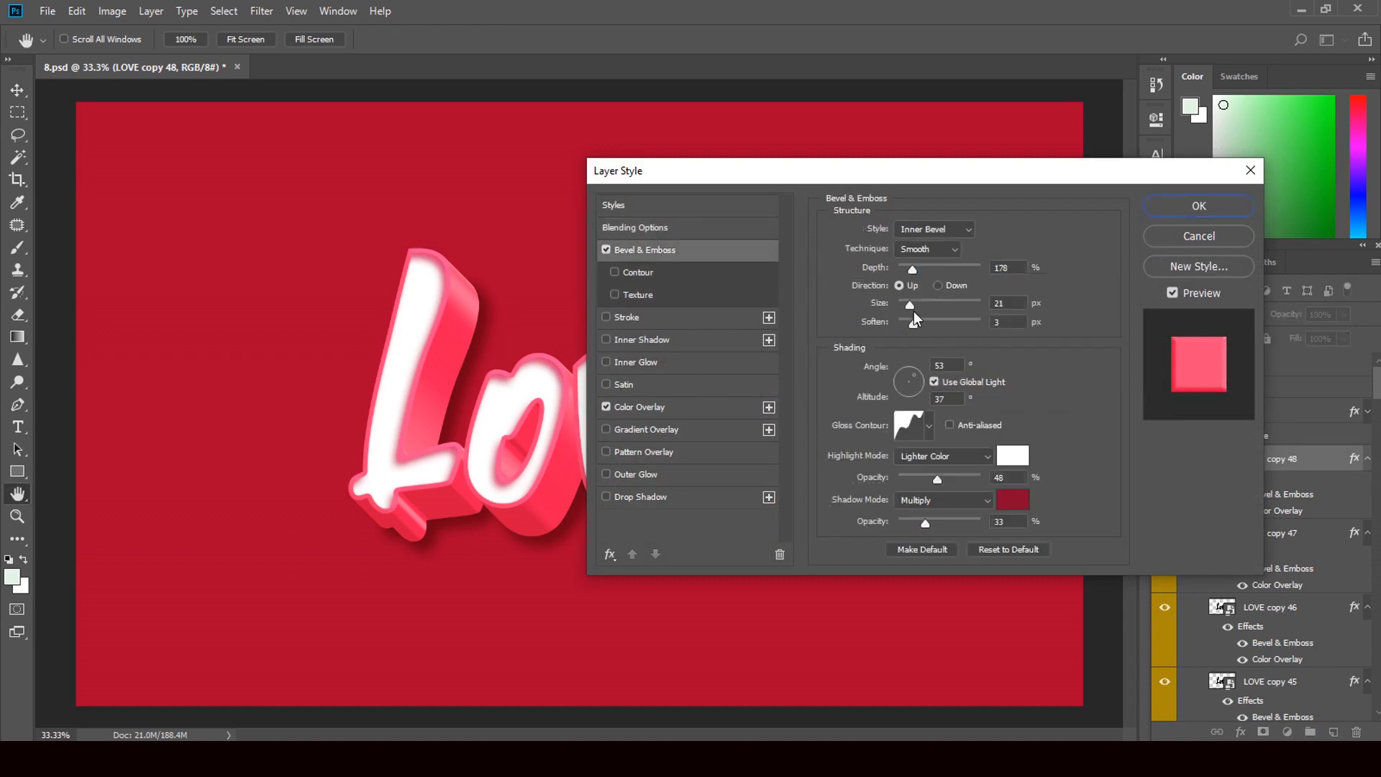
drag(909, 303, 939, 304)
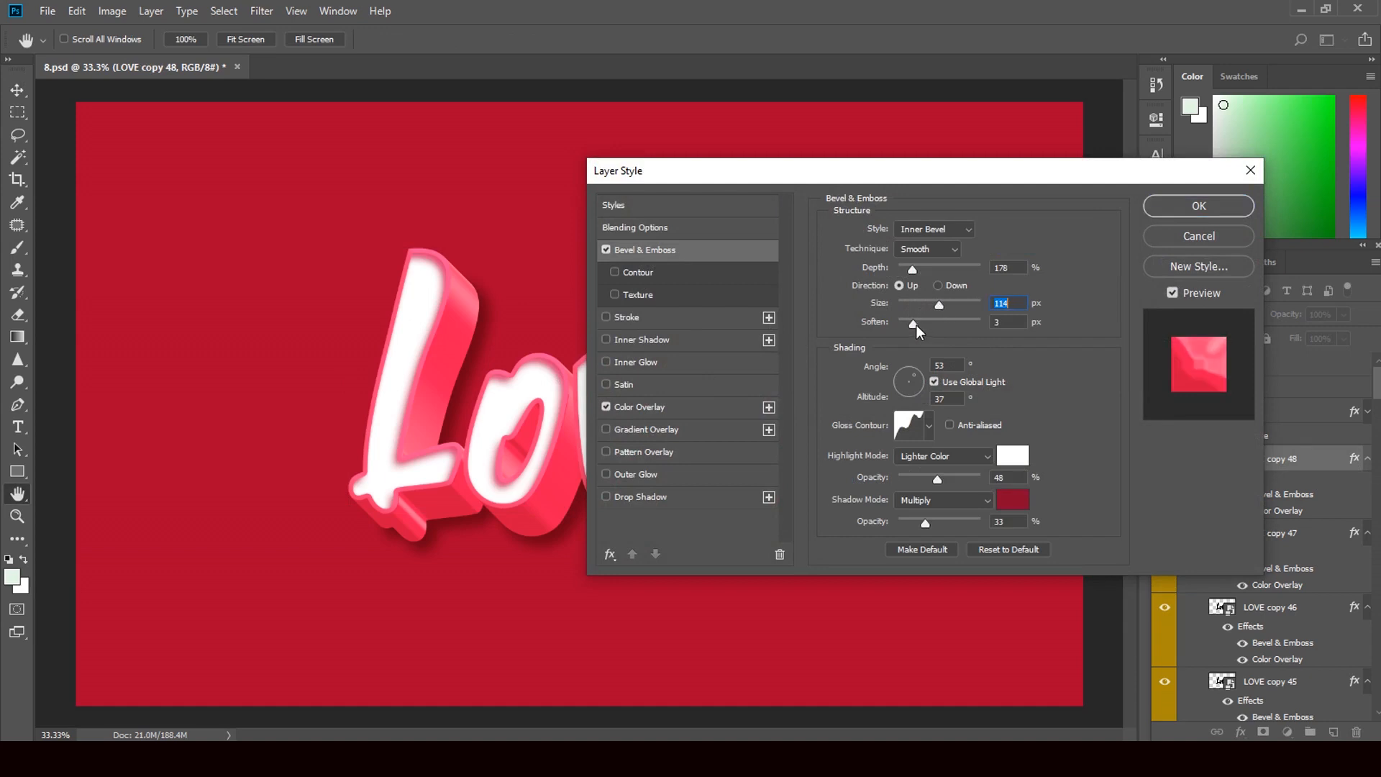
drag(914, 324, 921, 325)
drag(912, 270, 926, 278)
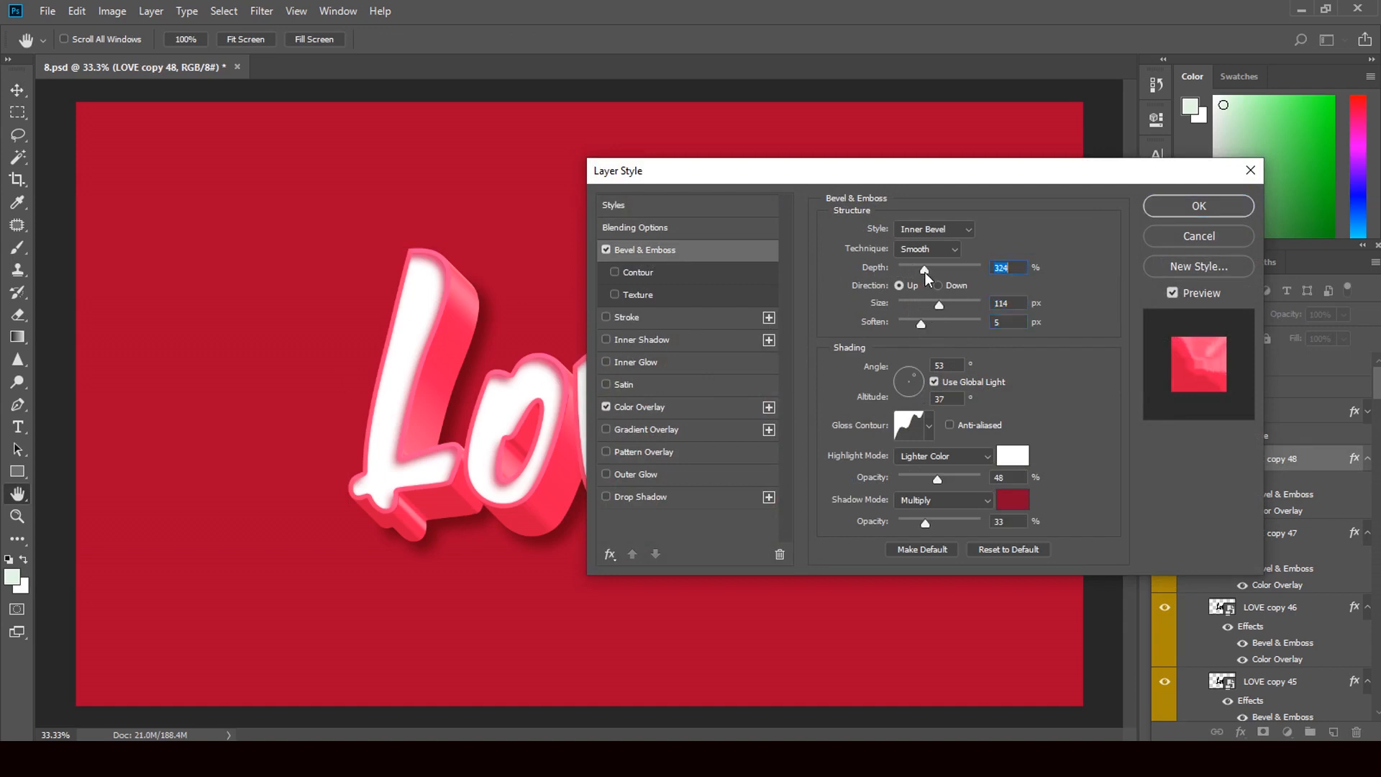
click(933, 252)
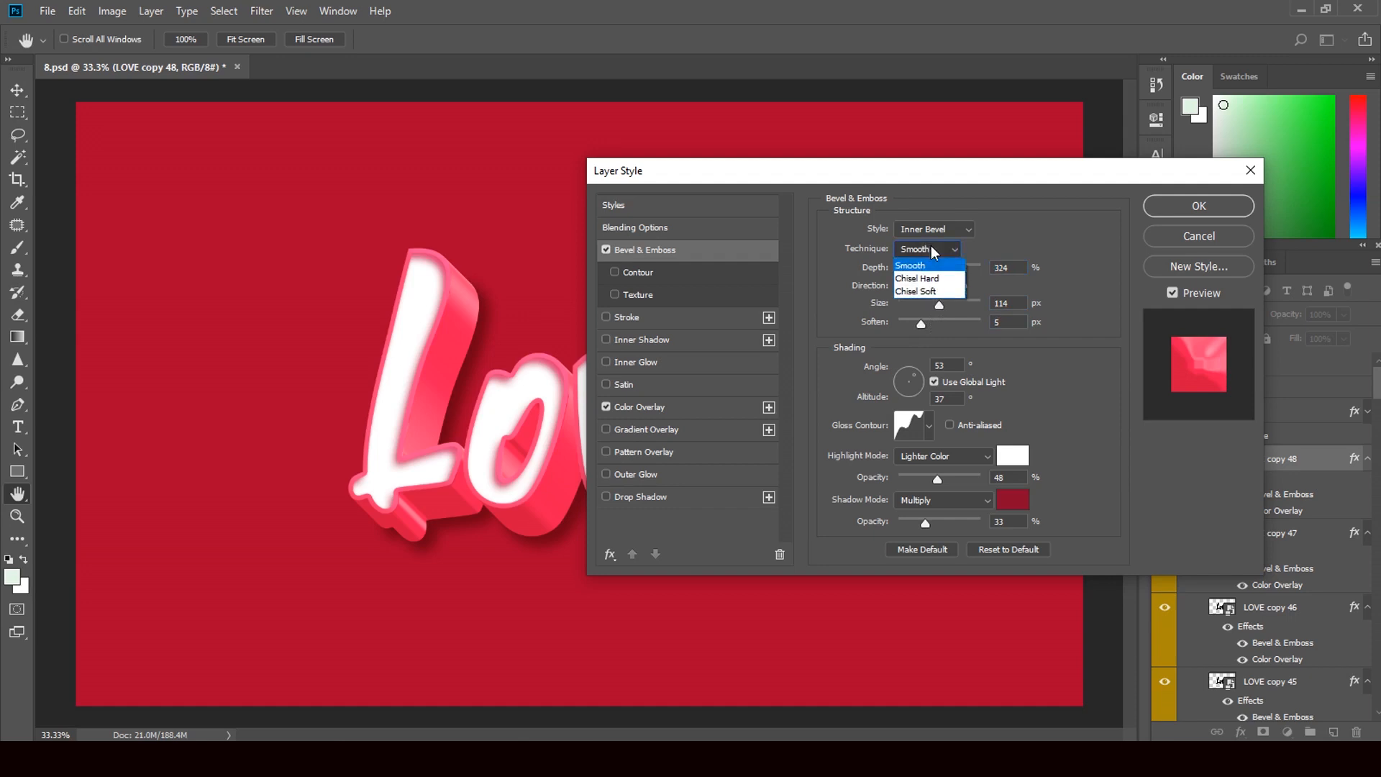
click(935, 285)
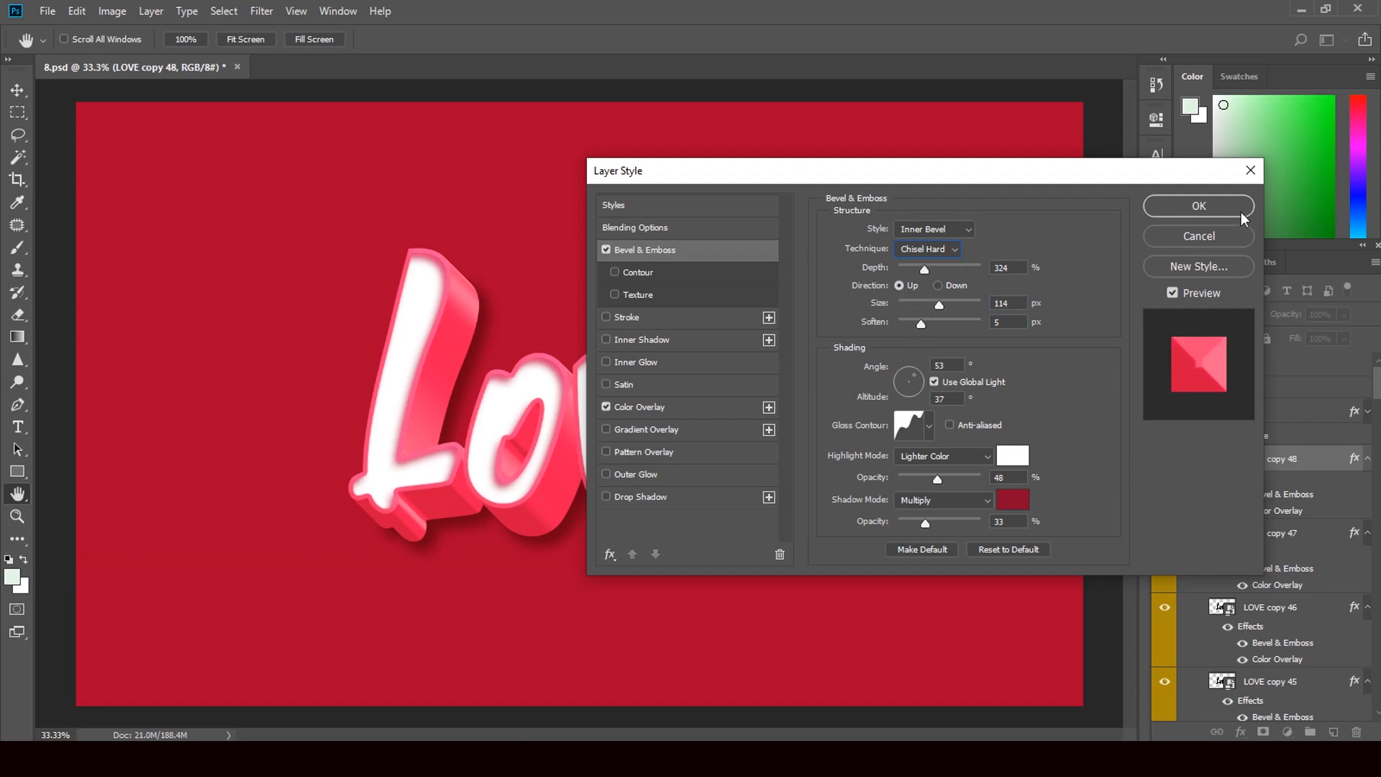
click(1221, 207)
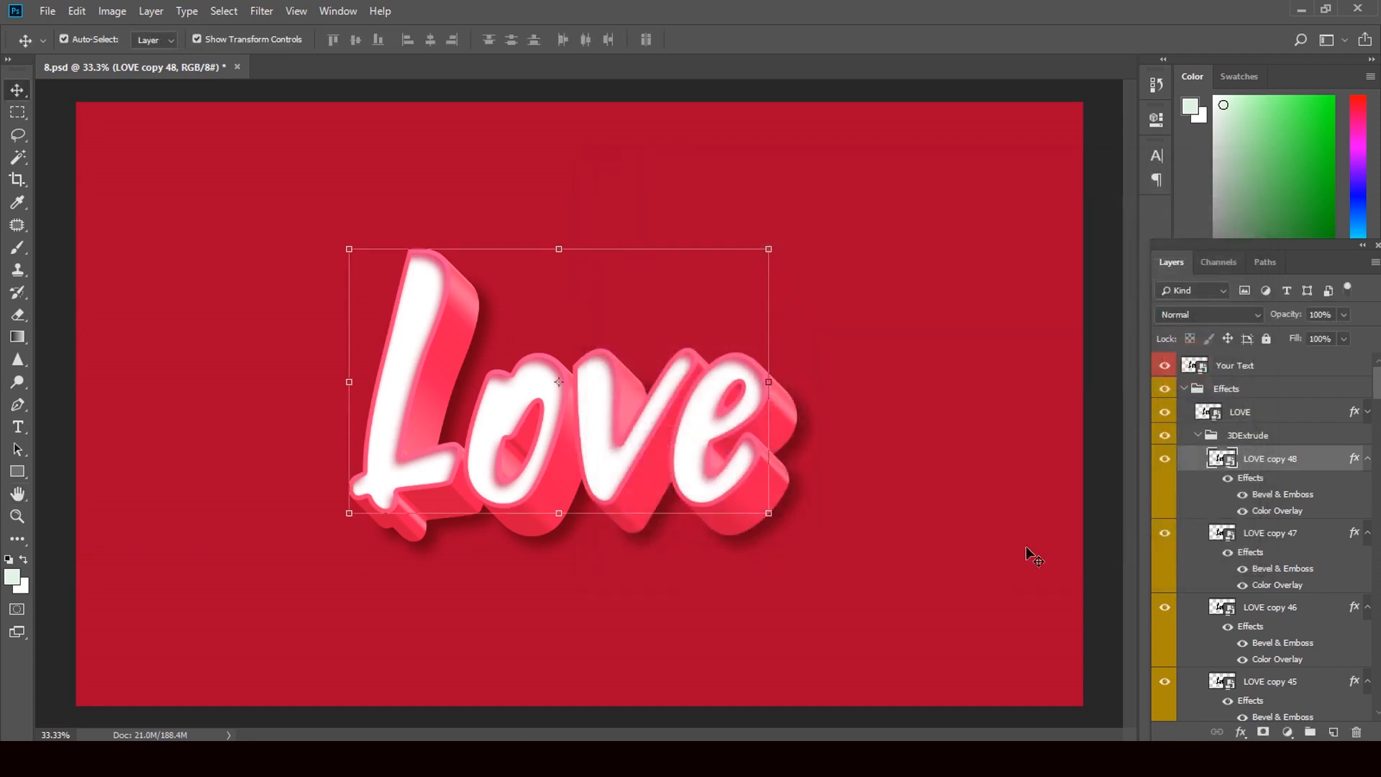
Set LOVE copy 47's Bevel & Emboss to the Chisel Hard technique, with a size of 158 px and soften of 9 px.
click(1355, 538)
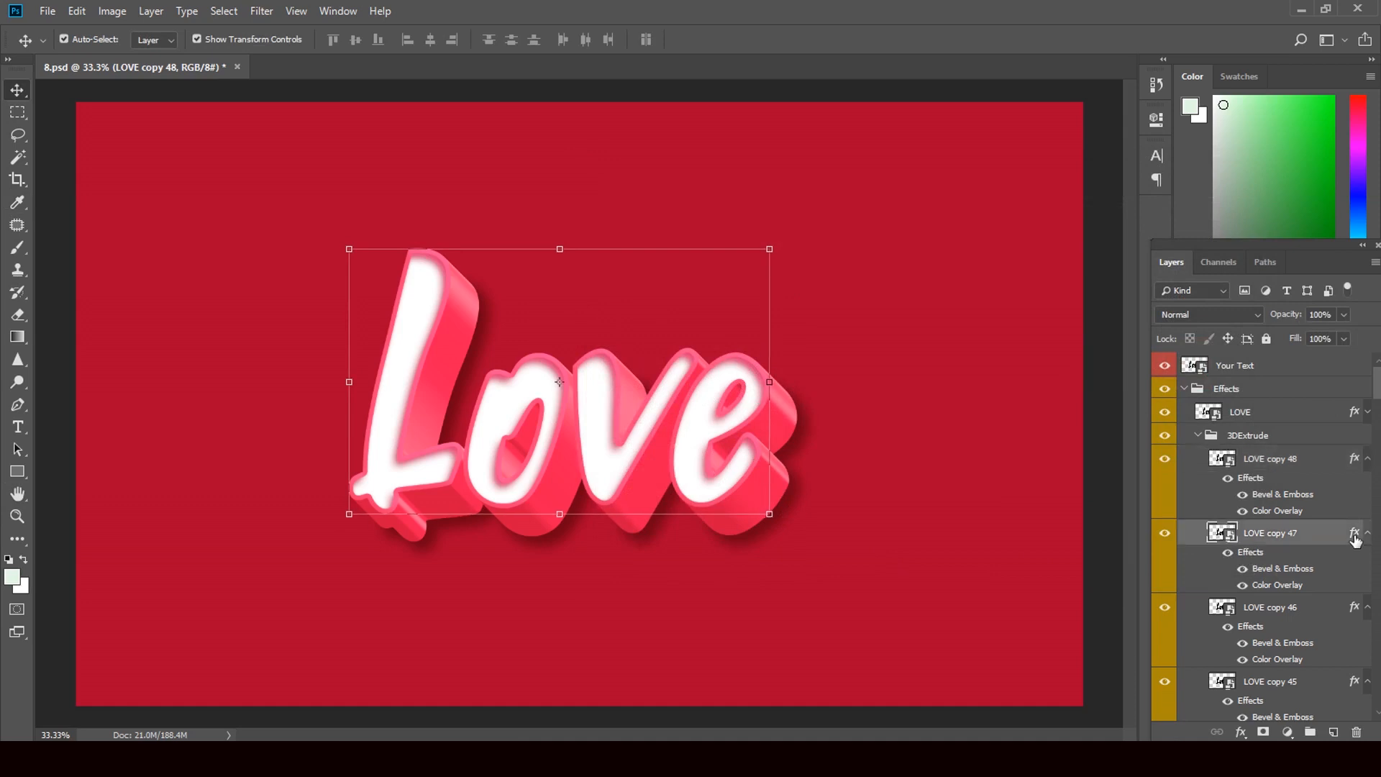
double_click(1355, 538)
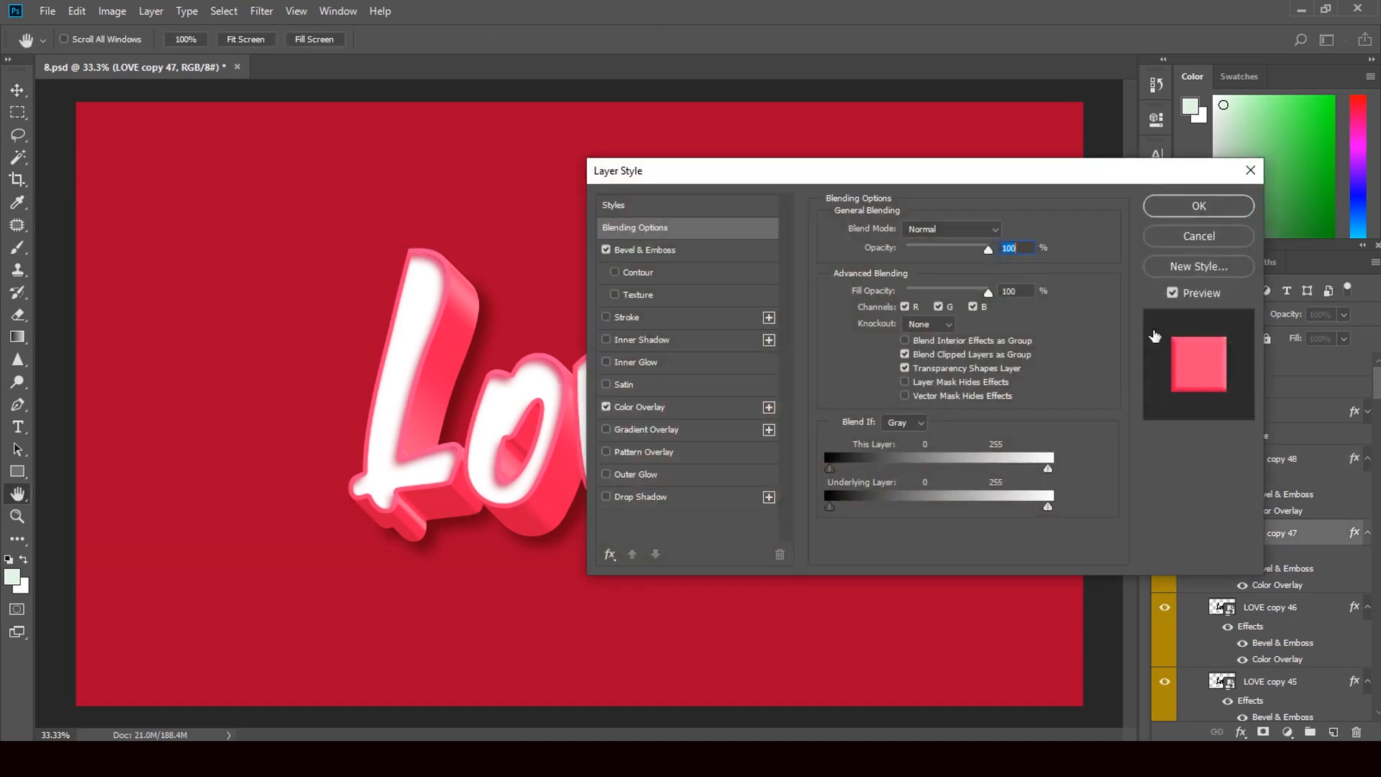
click(667, 251)
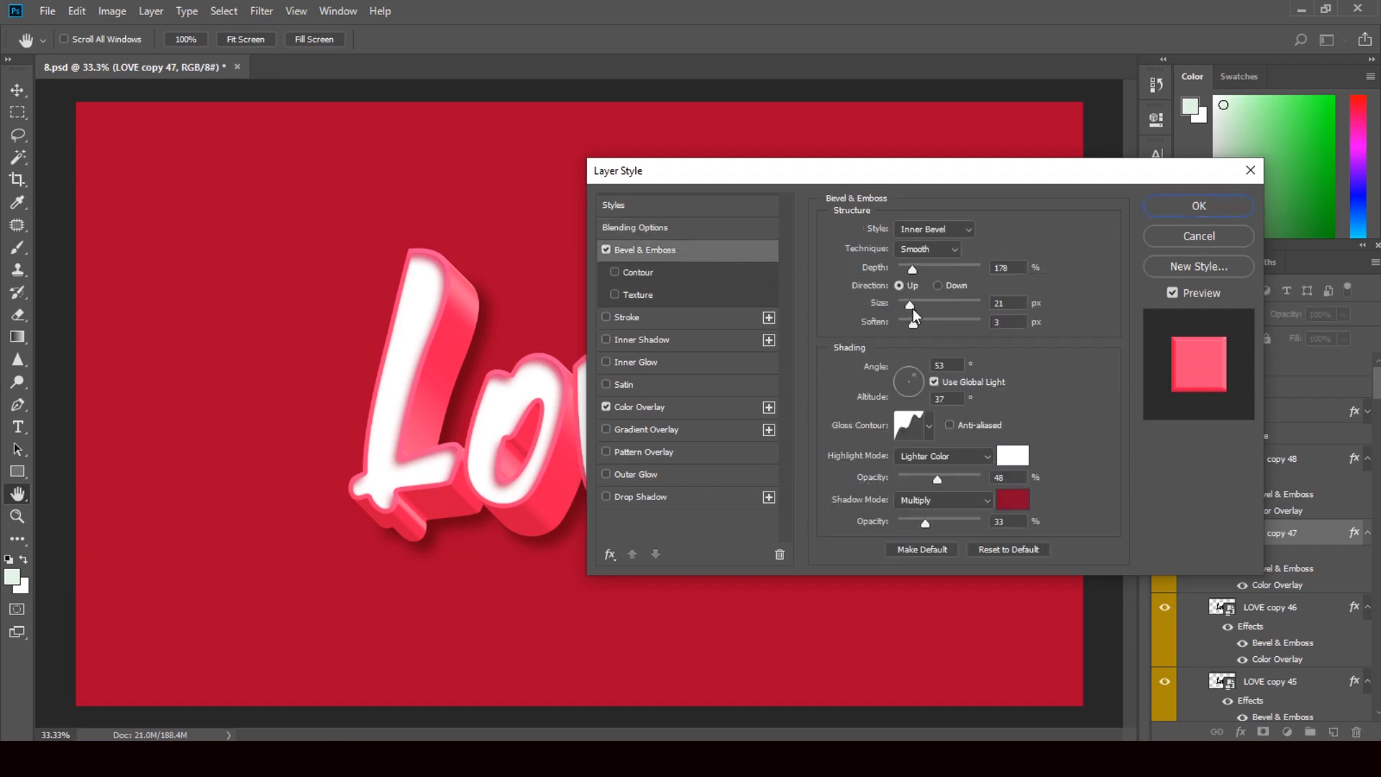
drag(910, 306, 944, 329)
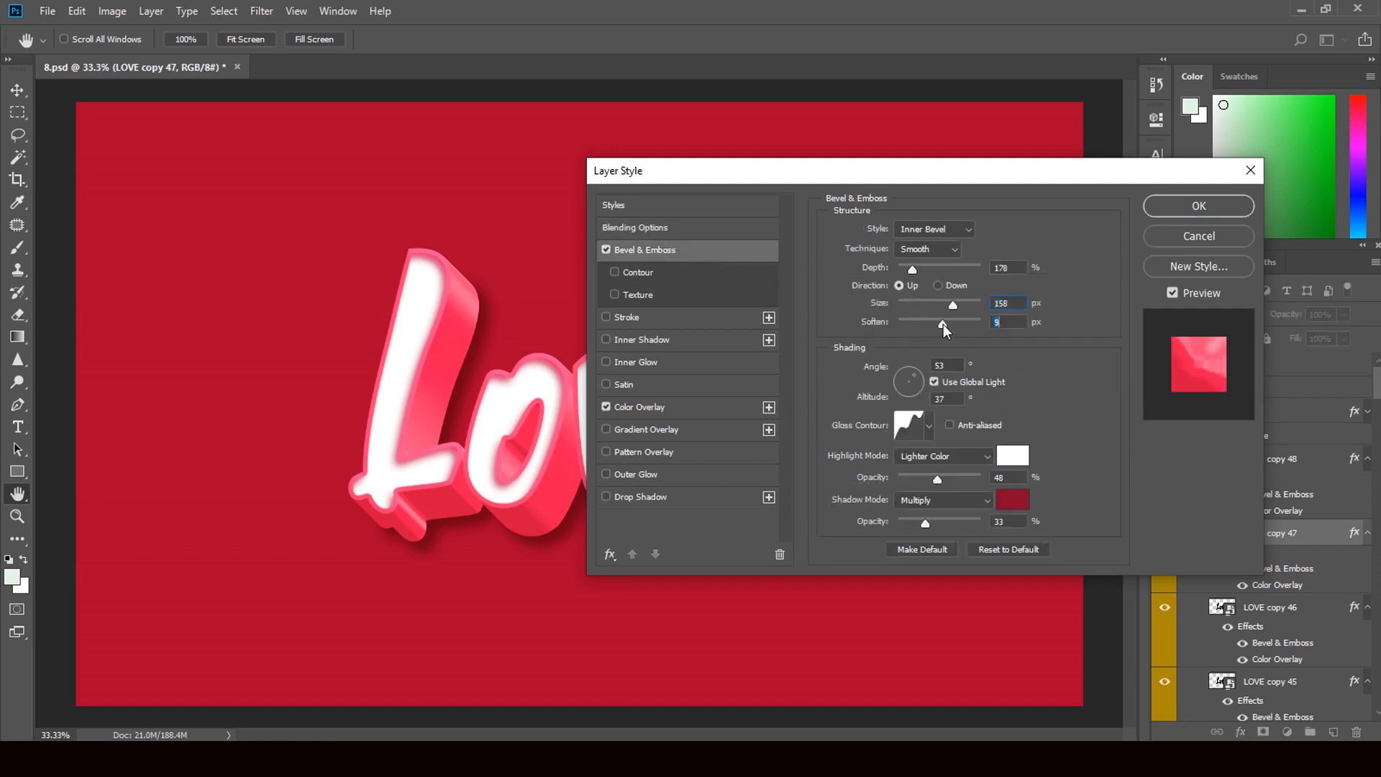
click(942, 249)
click(930, 279)
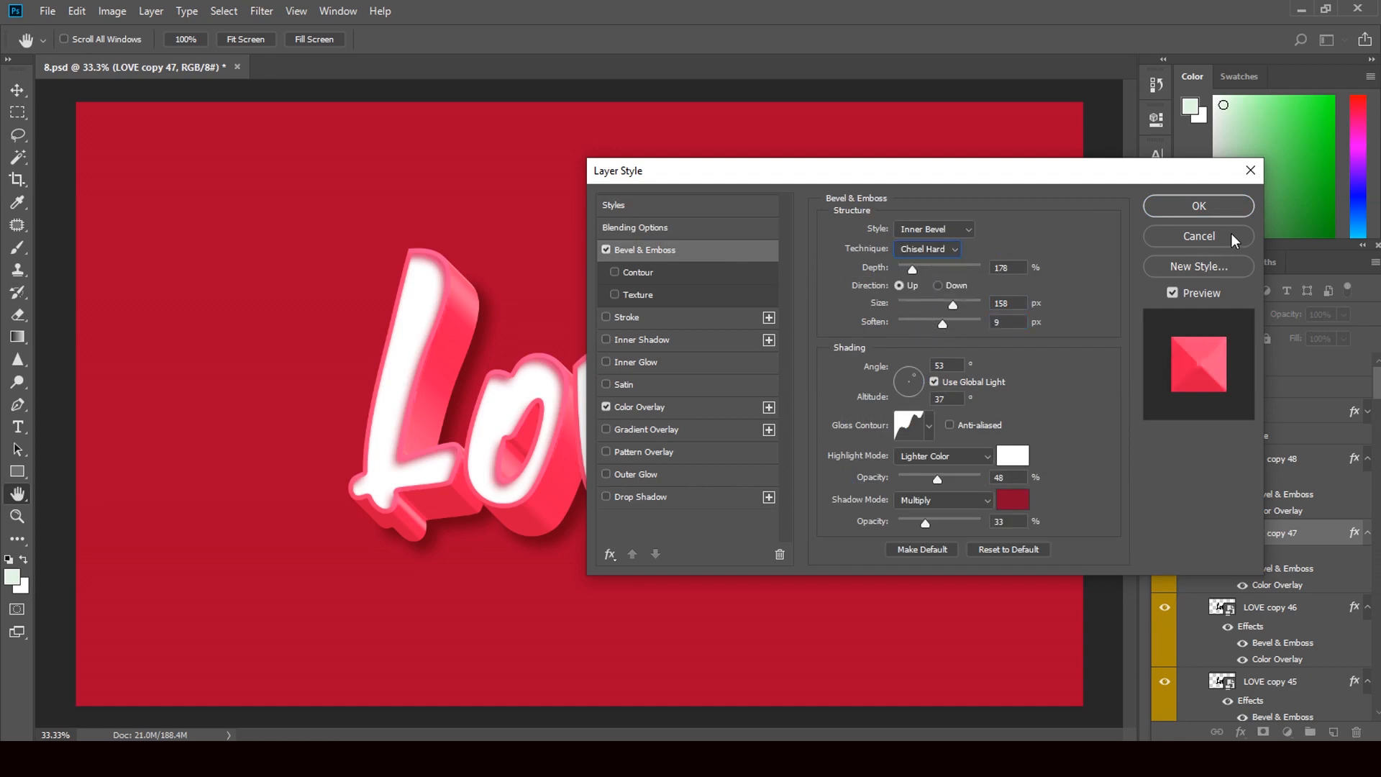
click(1200, 207)
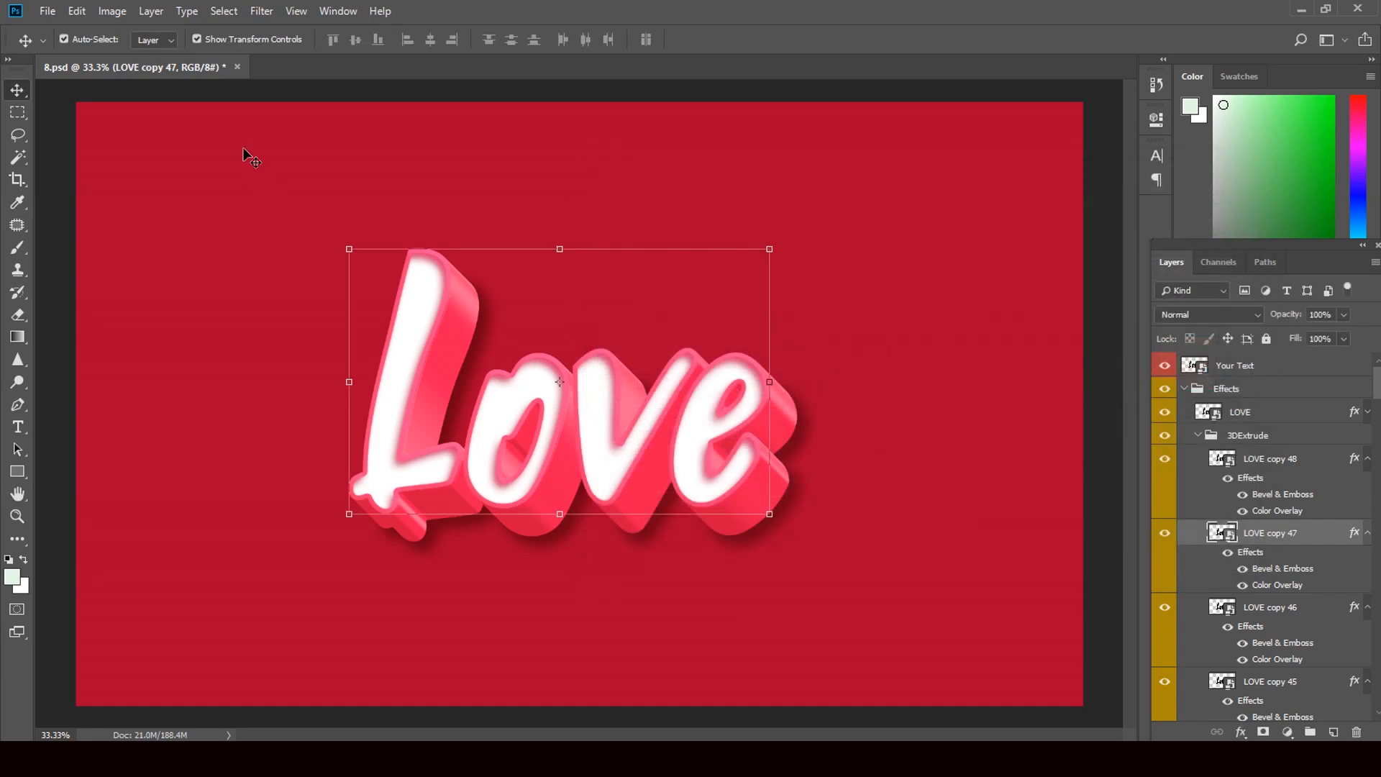
Close 8.psd without saving and open the cream Tashu candy text file 14 (2) from the Downloads folder in Photoshop.
click(237, 65)
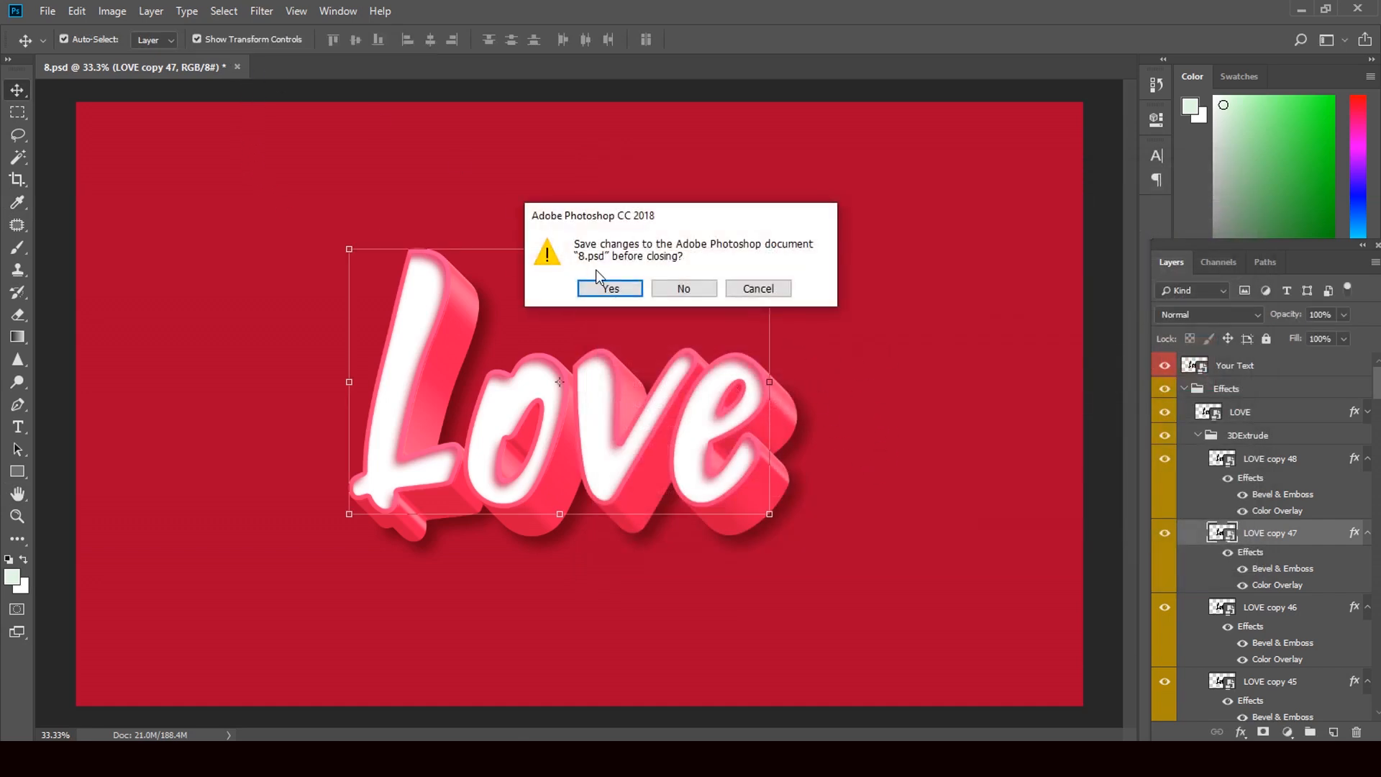
click(684, 288)
click(1301, 10)
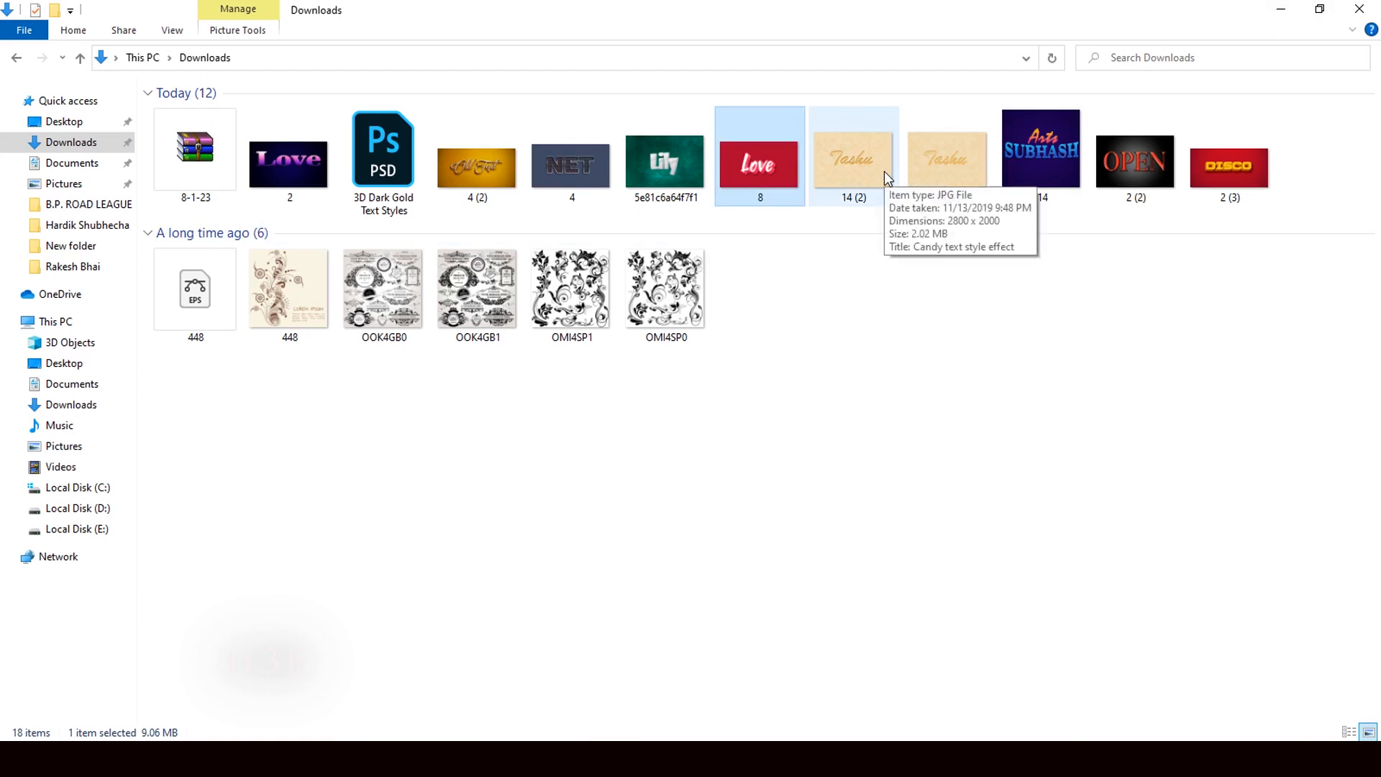
drag(950, 171, 624, 535)
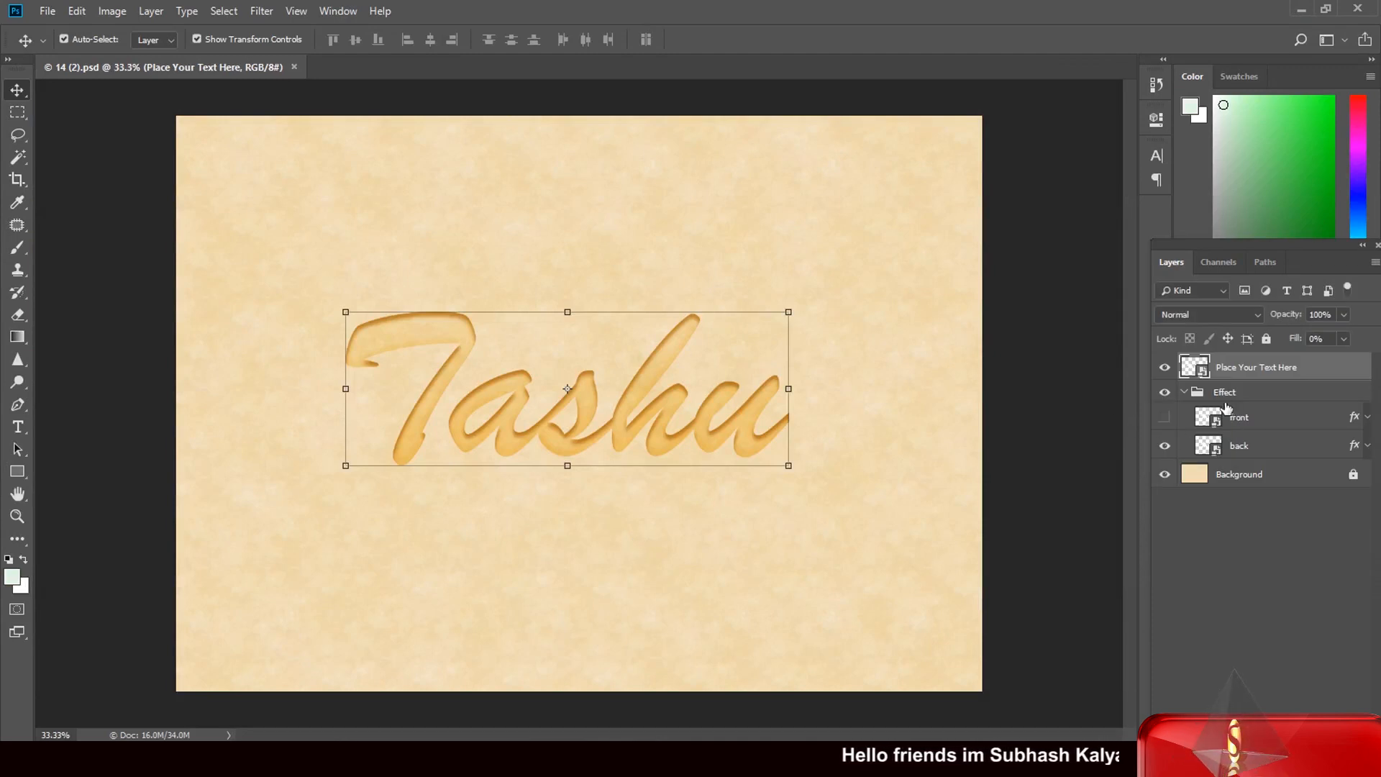
Open the Place Your Text Here smart object and replace its text with "Love".
double_click(1204, 373)
key(t)
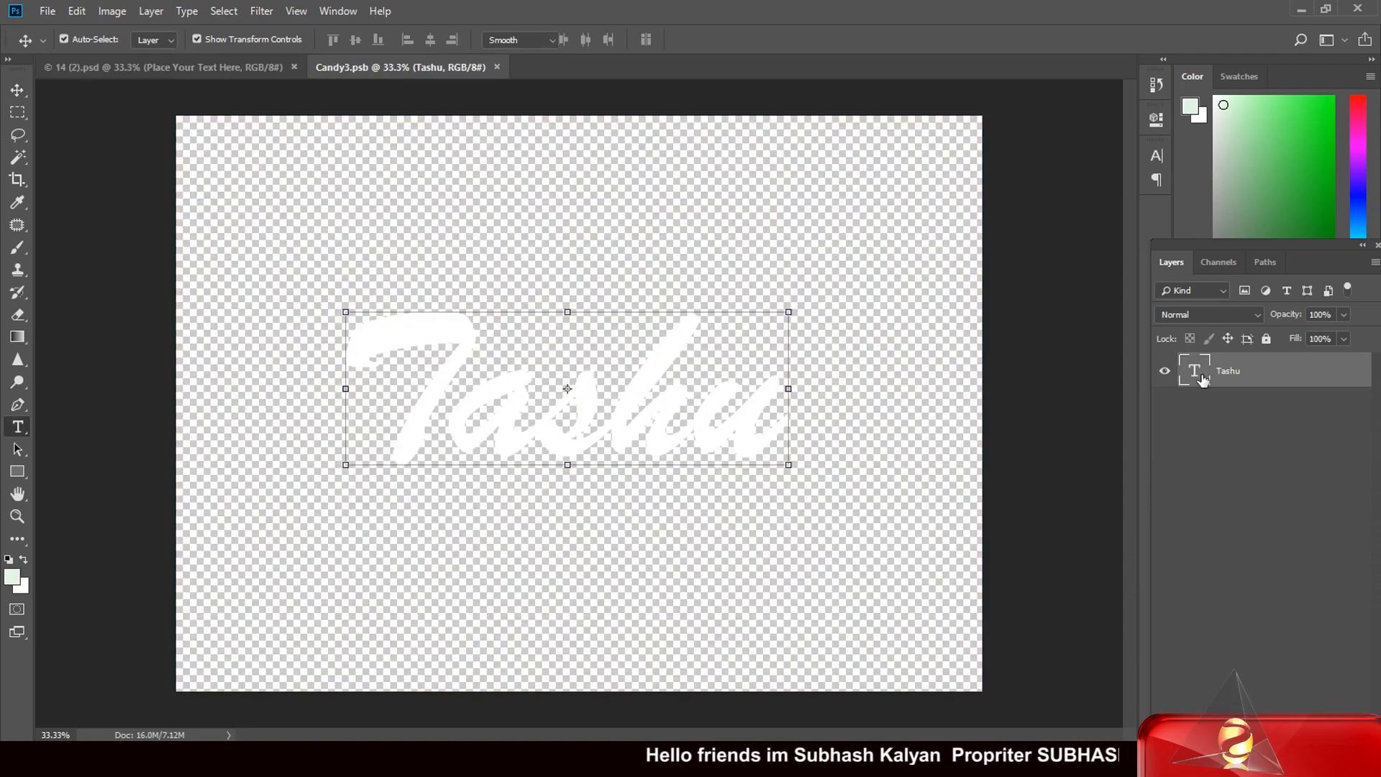
double_click(1203, 379)
text(Lou )
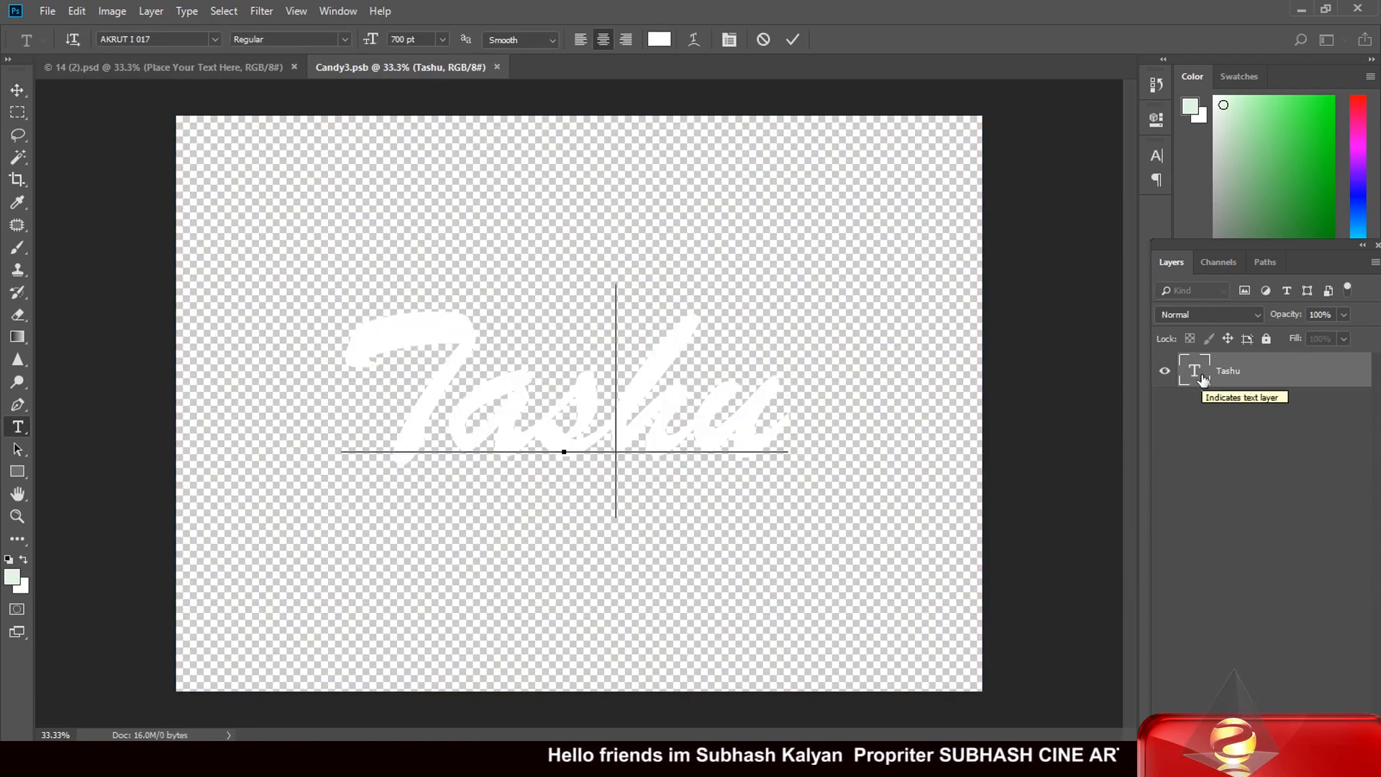
text(e)
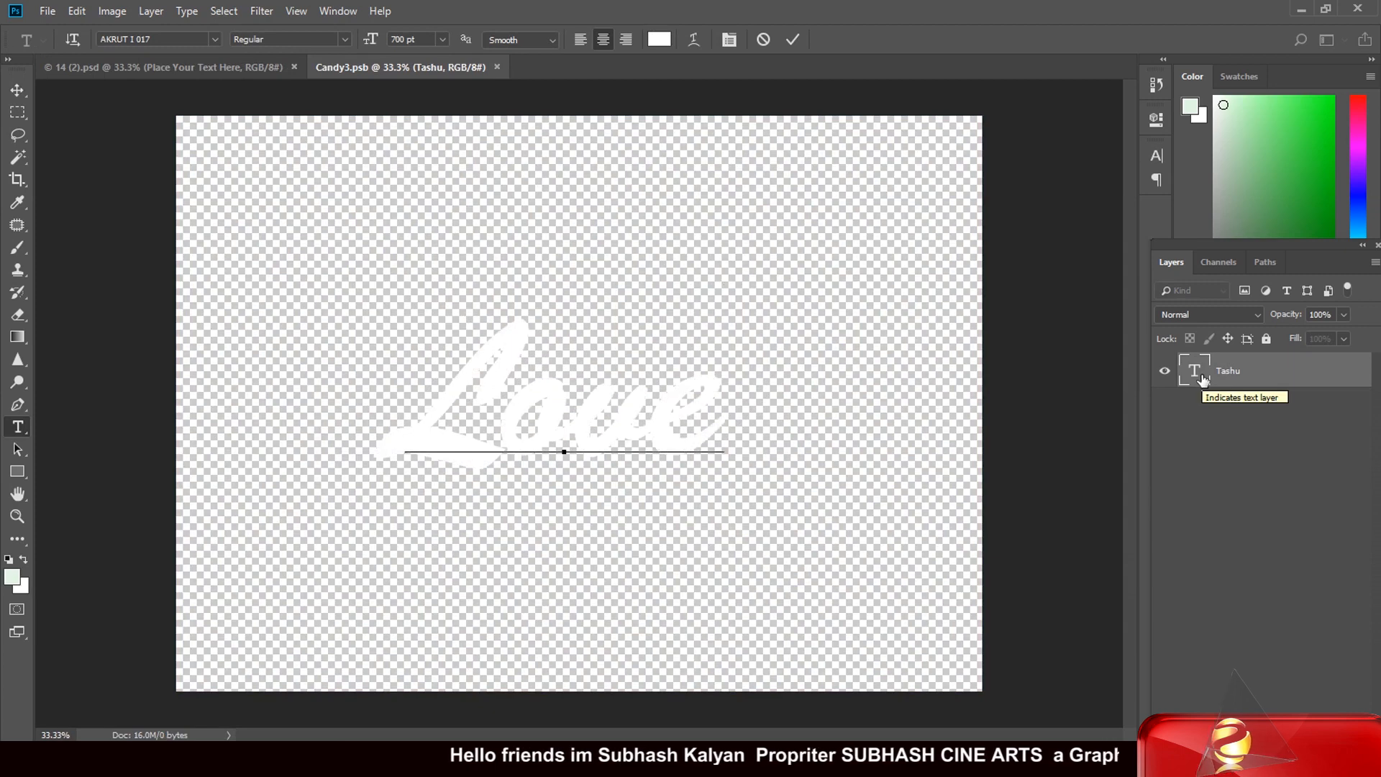
click(16, 91)
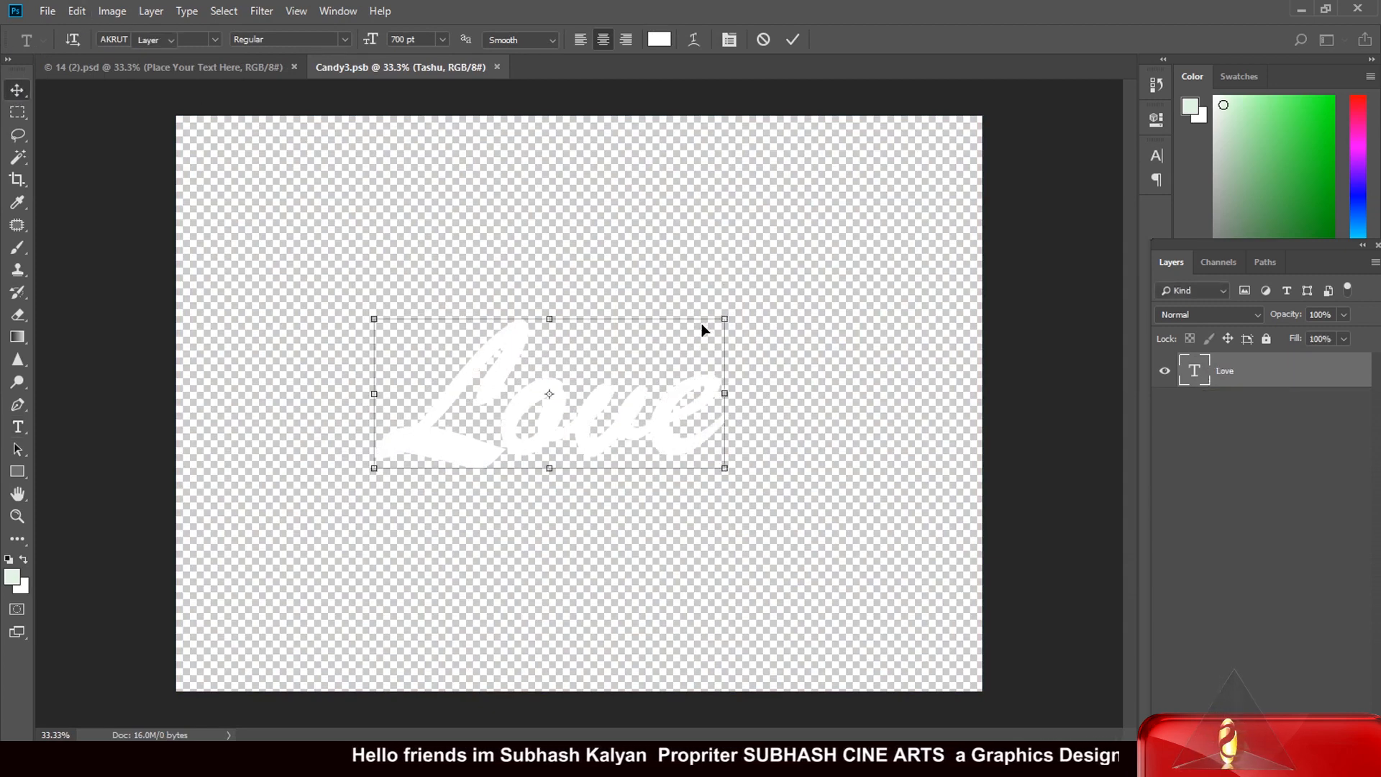
Stretch the Love text horizontally to about 122% width, apply the transformation, then save and close the smart object.
key(ctrl+t)
drag(755, 297, 810, 297)
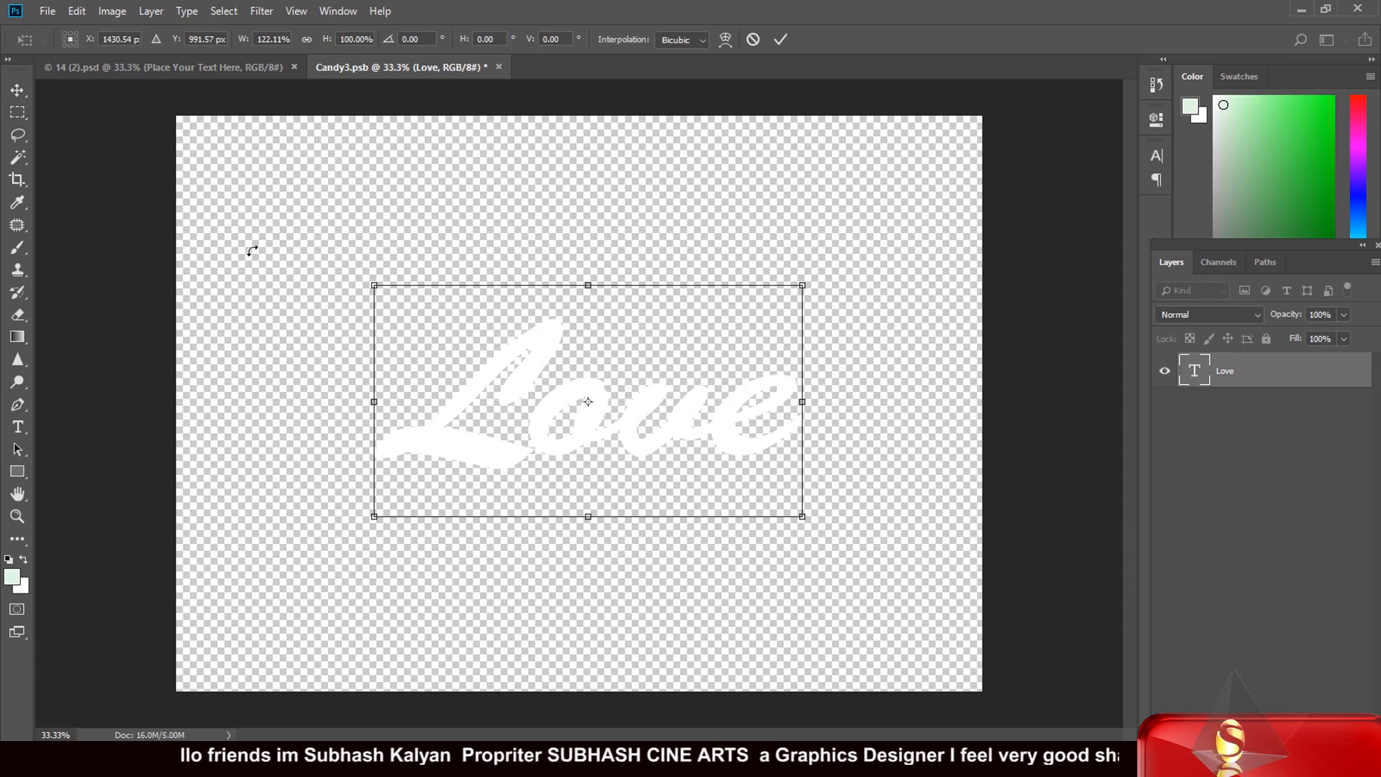
click(17, 90)
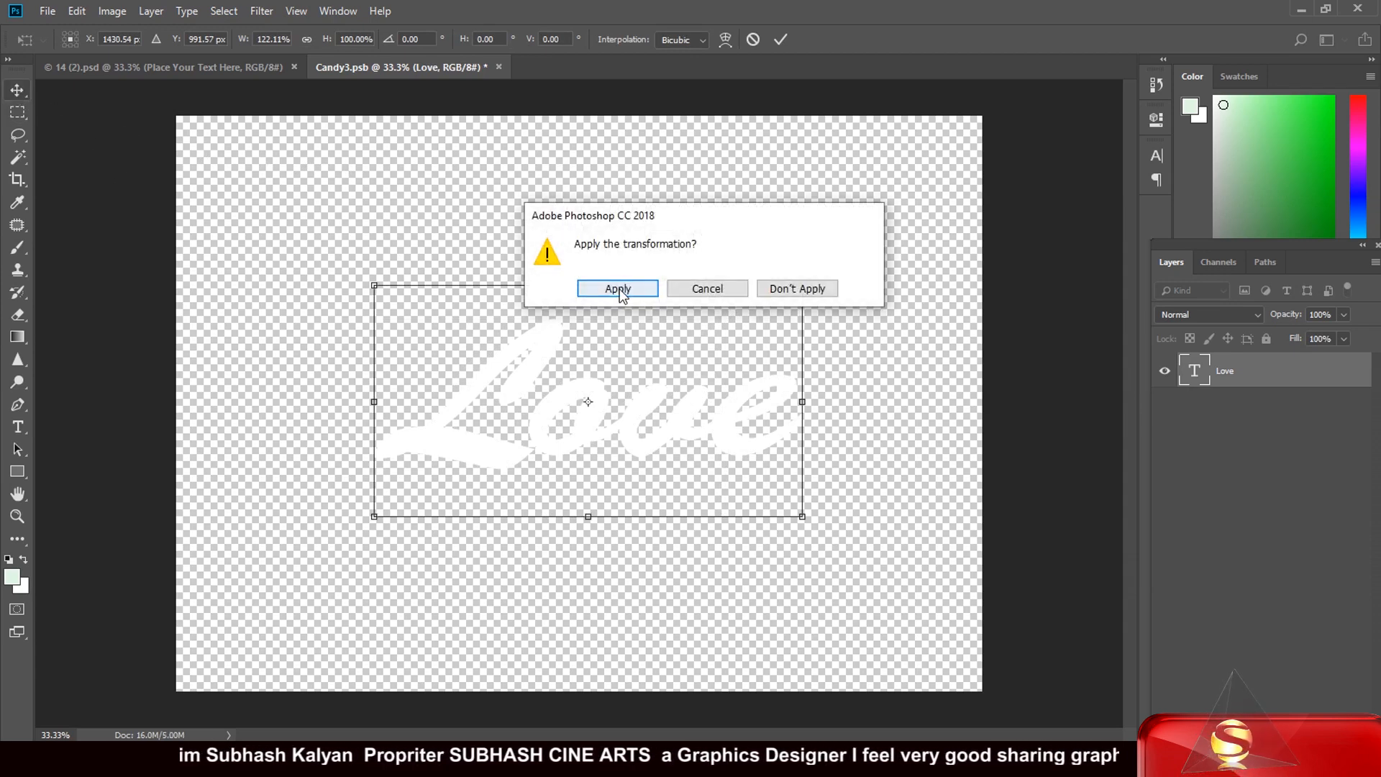
click(612, 288)
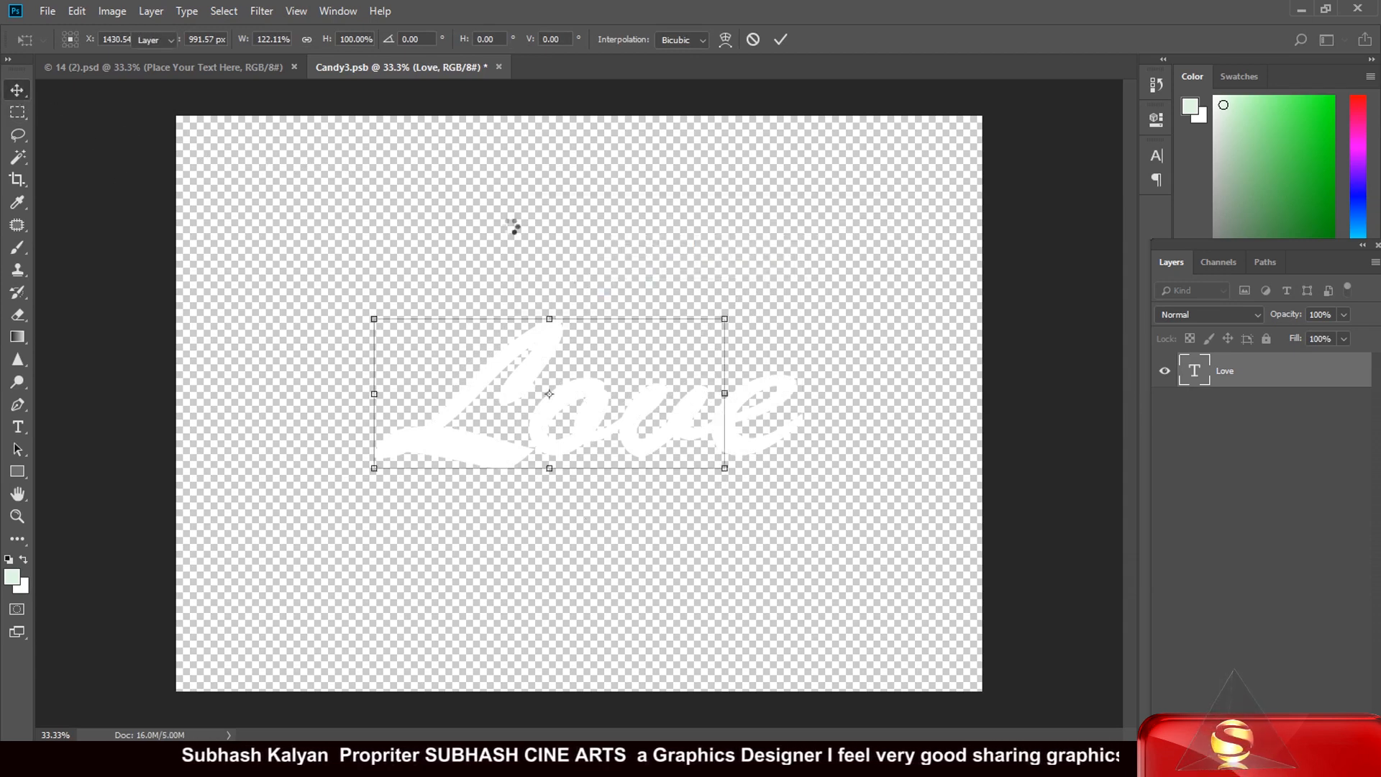
click(499, 66)
click(614, 286)
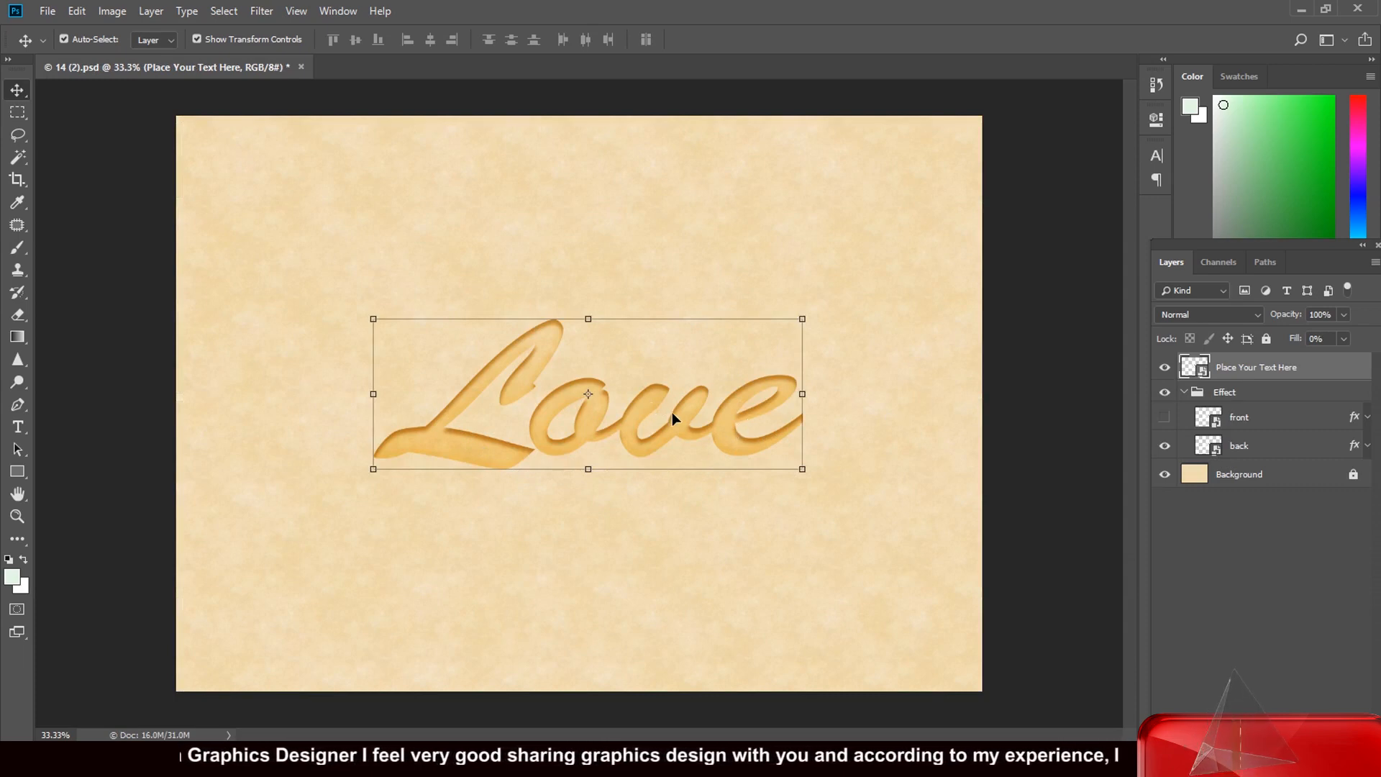
Try an orange inner shadow colour of eea519 on the Effect group's front layer, then cancel the layer style changes.
click(1184, 392)
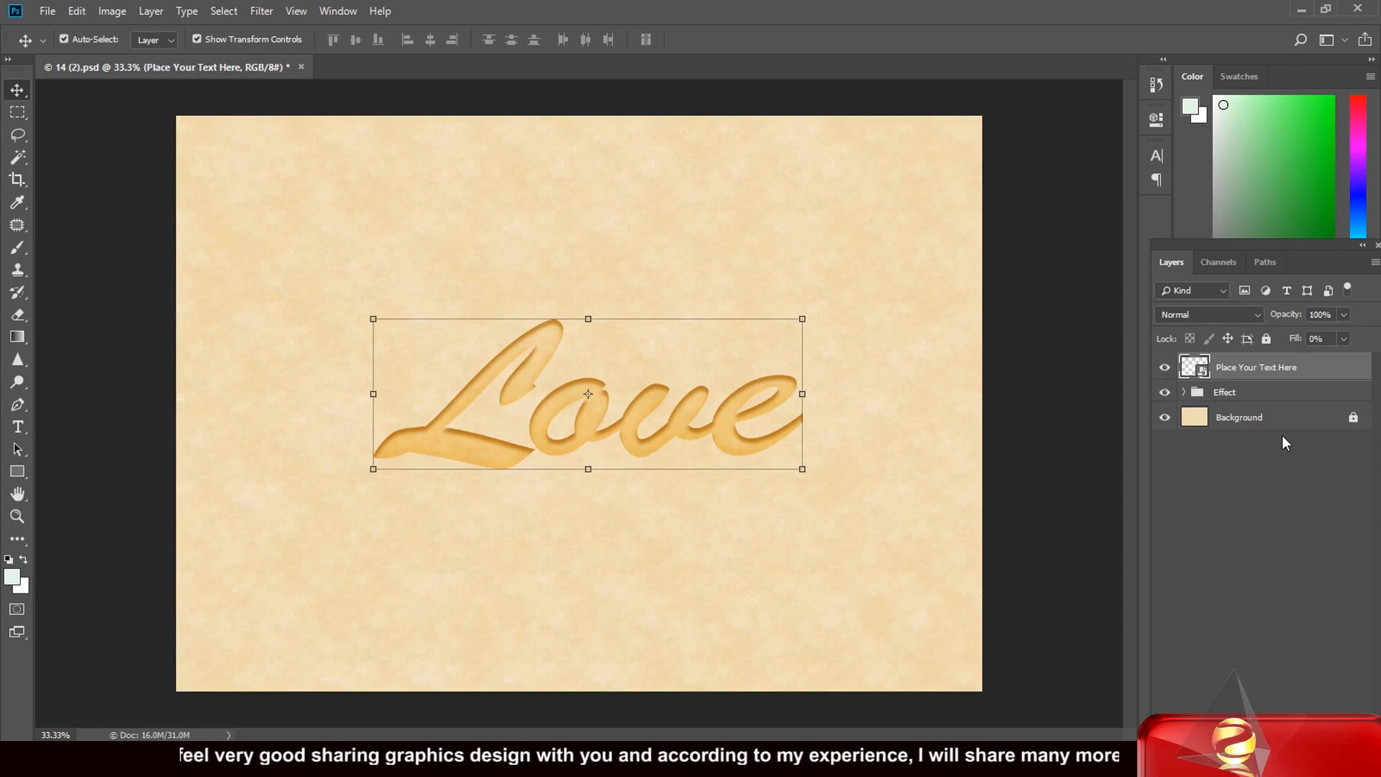
click(1184, 393)
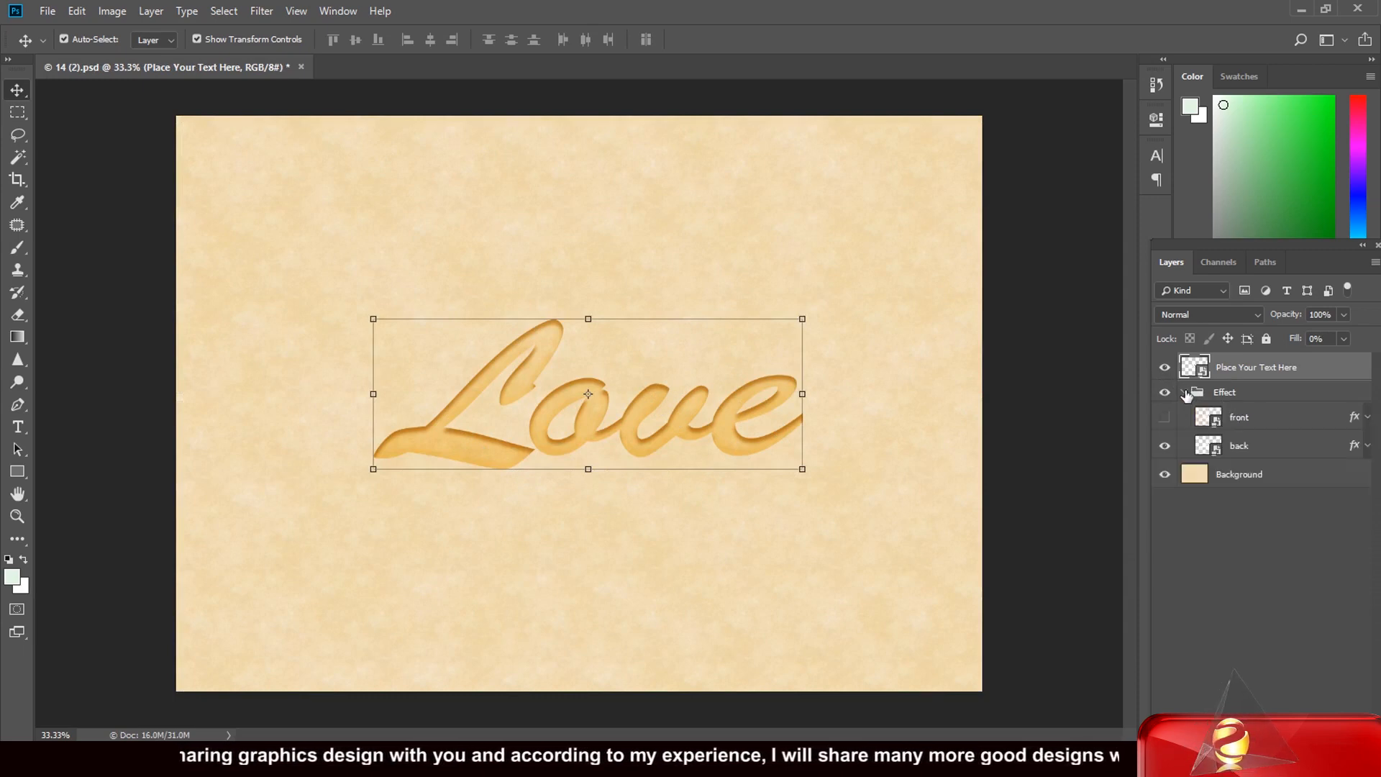
click(1355, 421)
double_click(1355, 422)
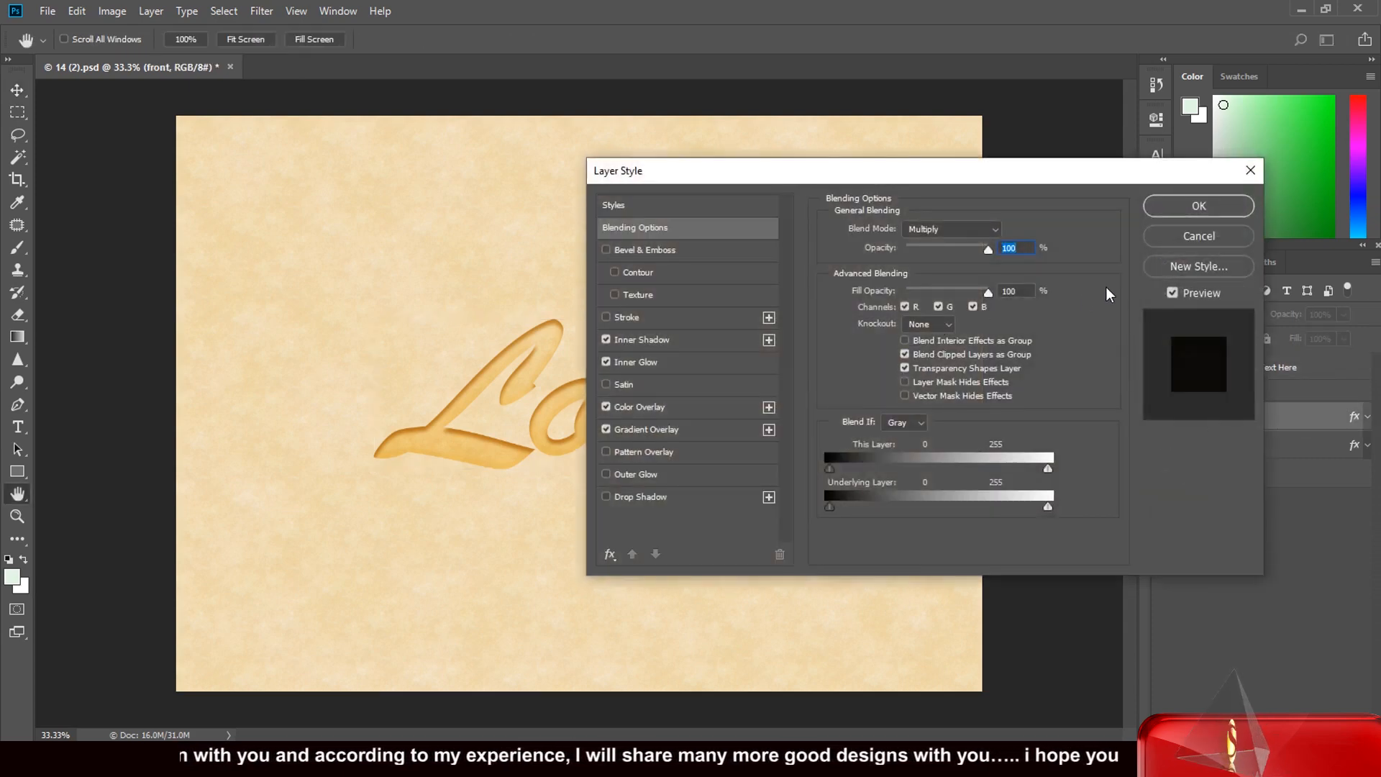
click(642, 343)
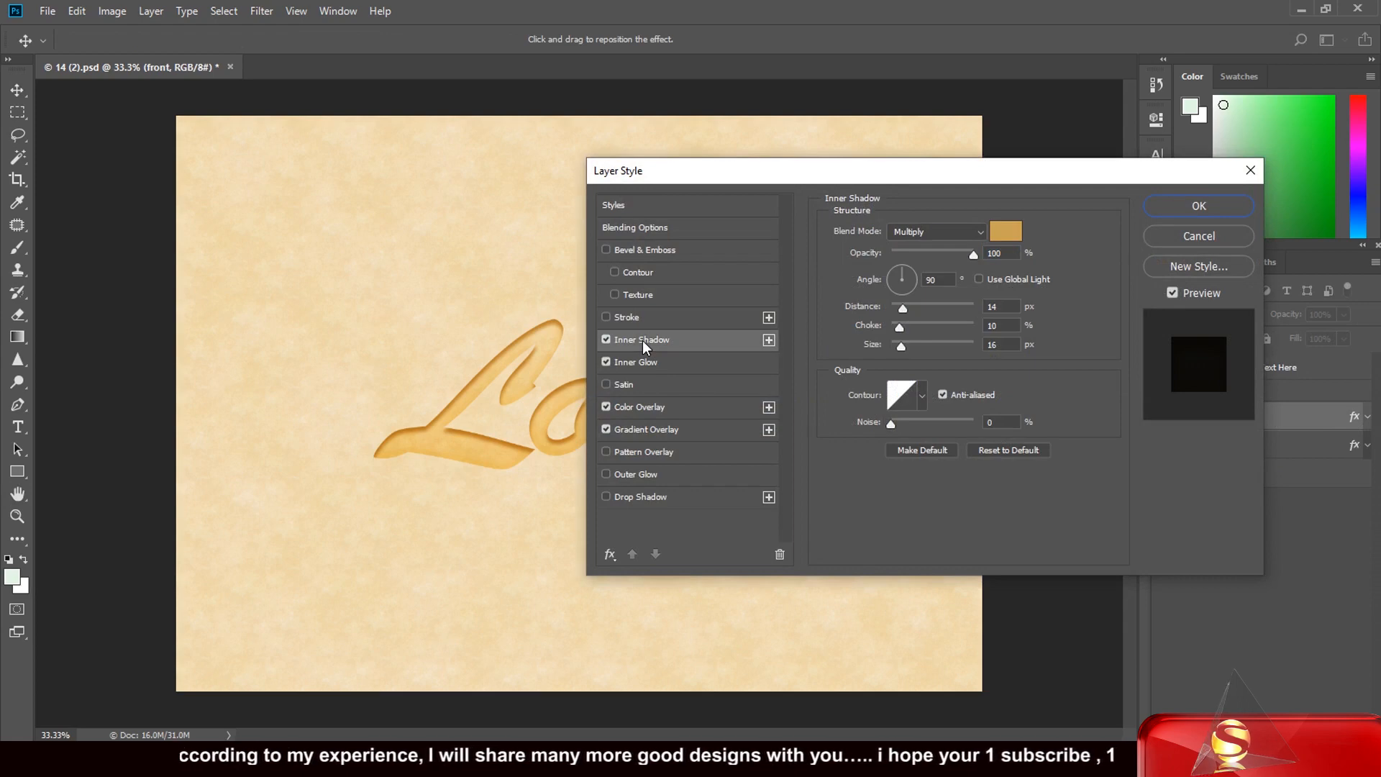
click(1007, 231)
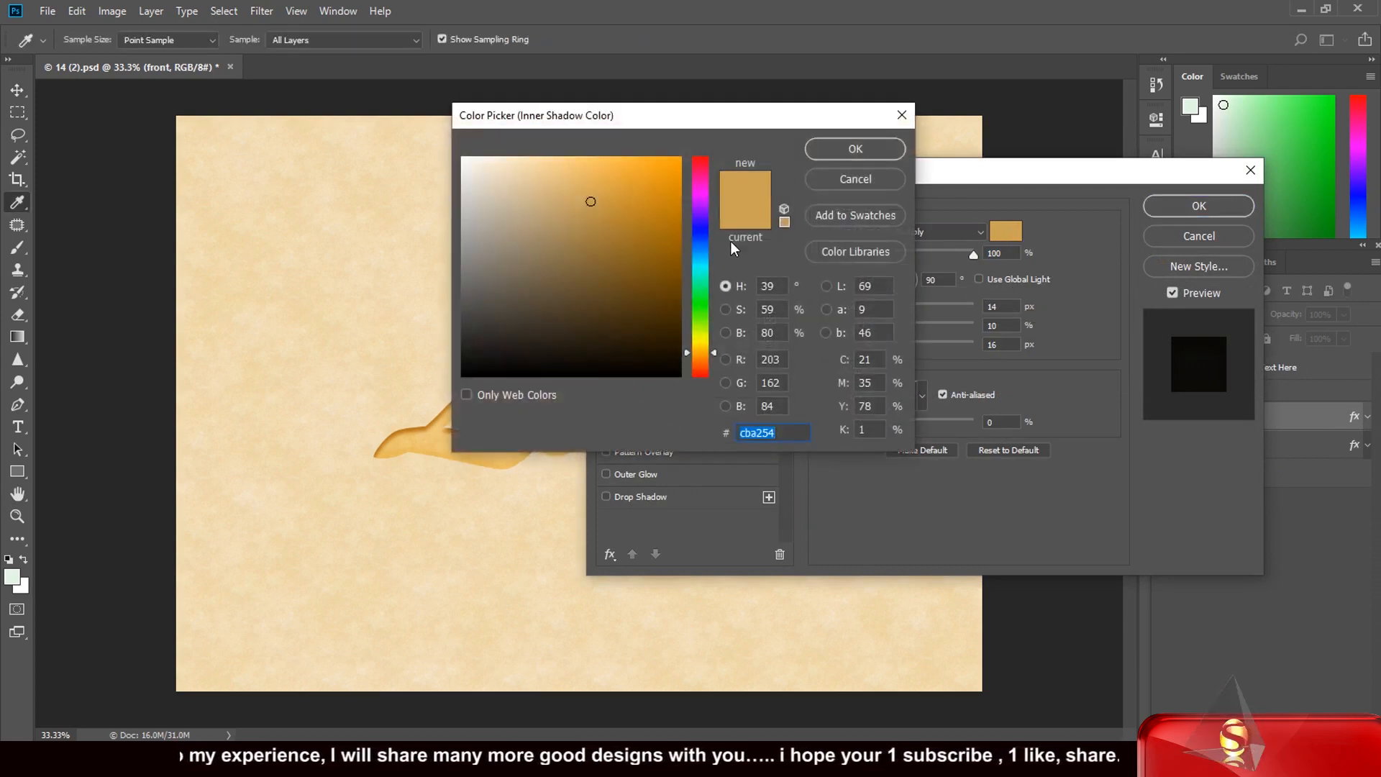
click(658, 171)
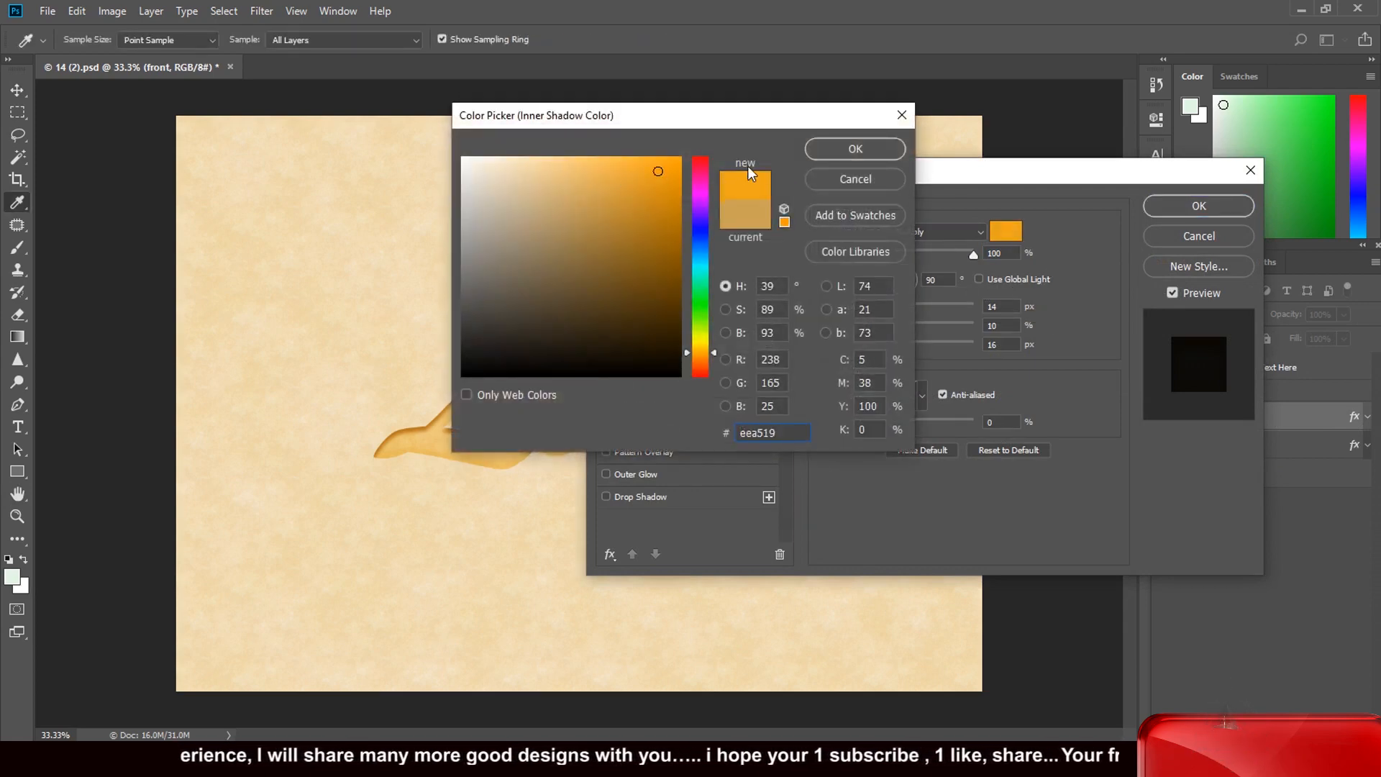
click(834, 149)
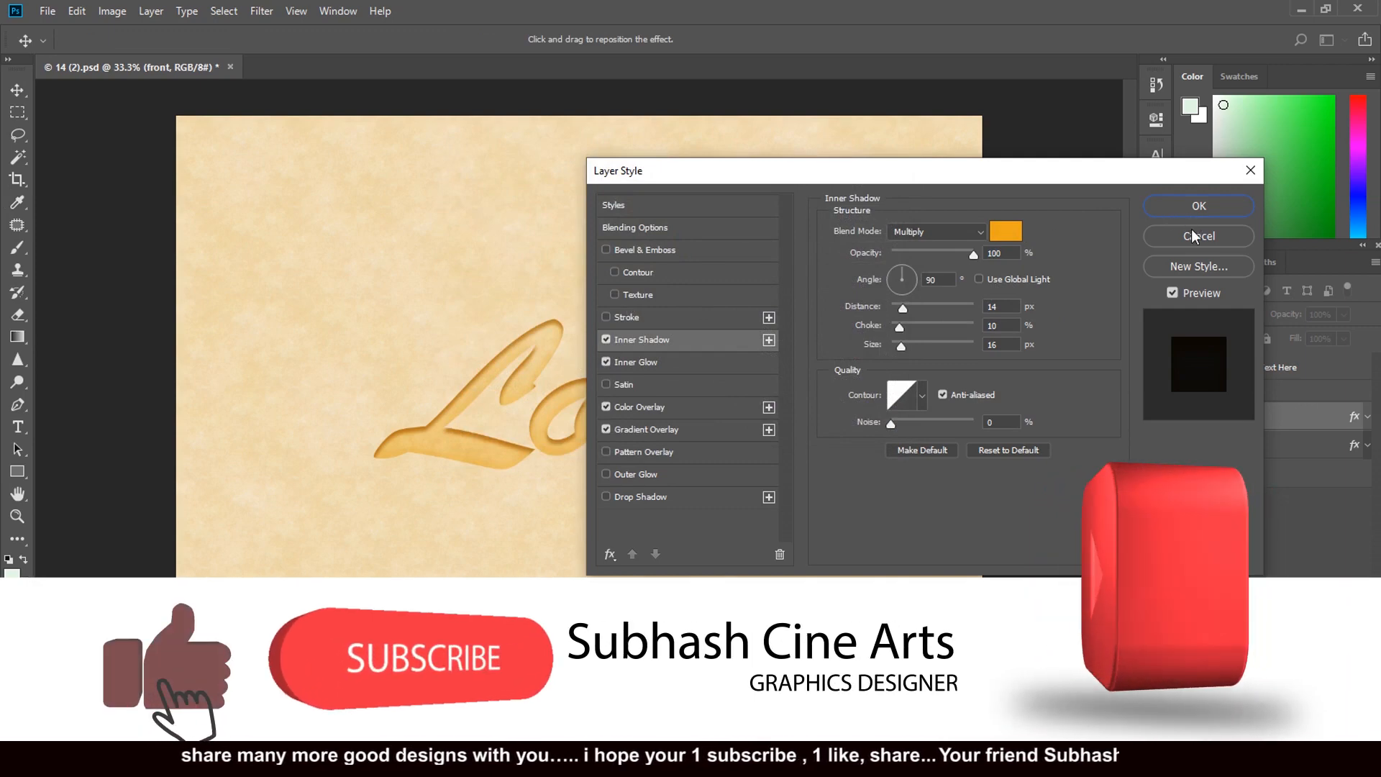
click(1193, 236)
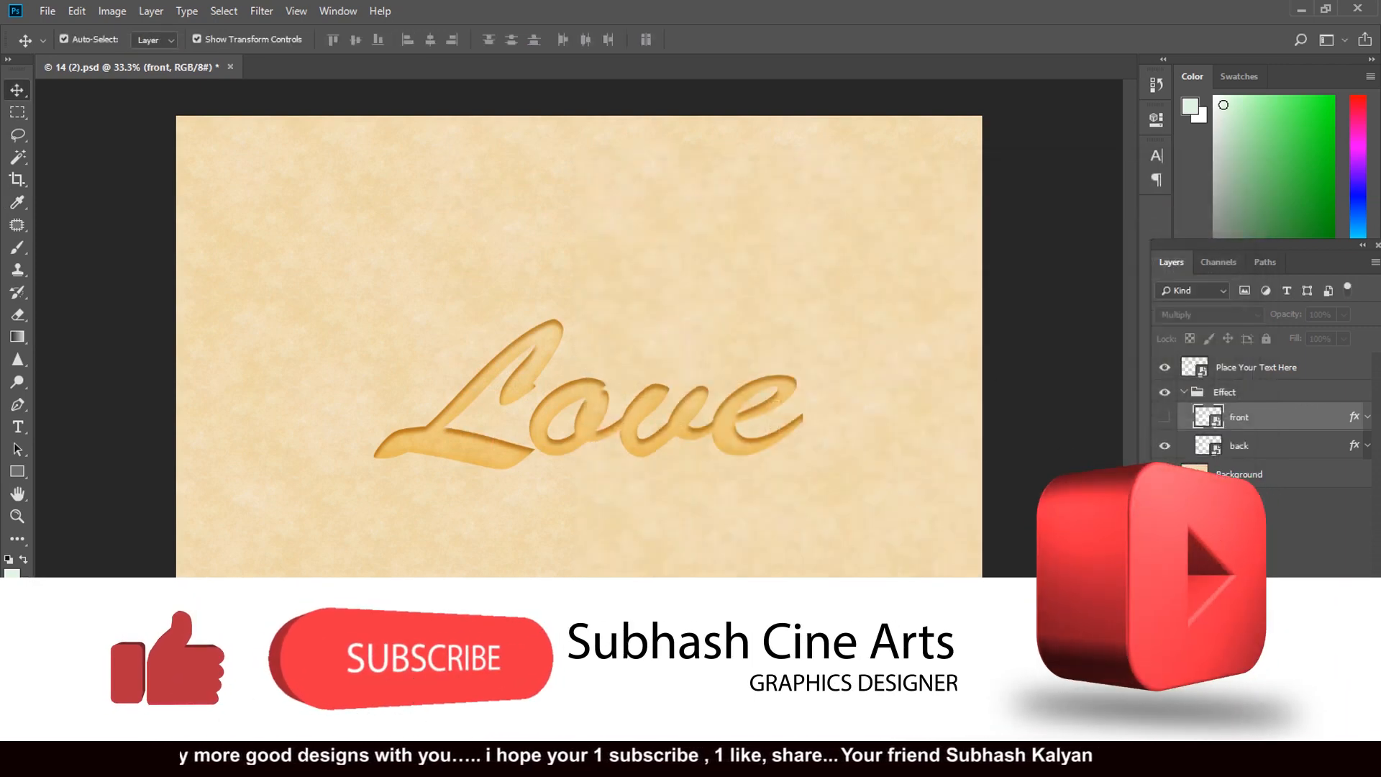